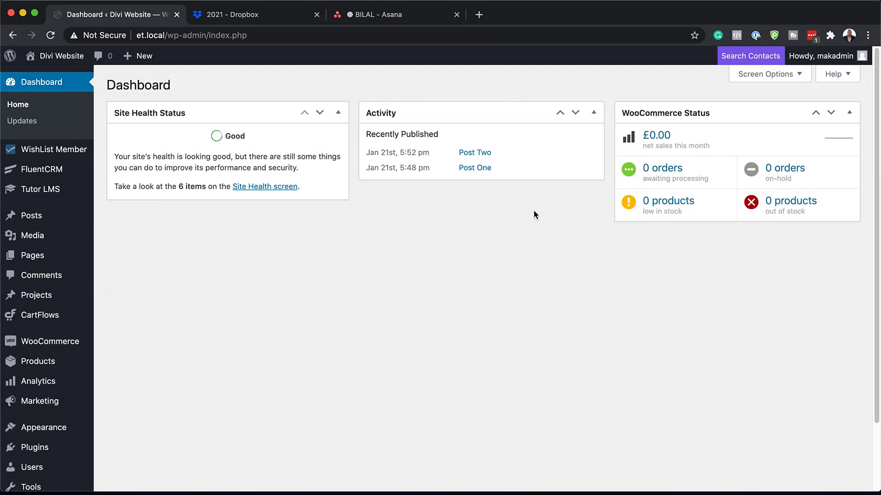
- Open the Divi Theme Builder and start building a global header from scratch for the default website template
scroll(71, 253, "down", 3)
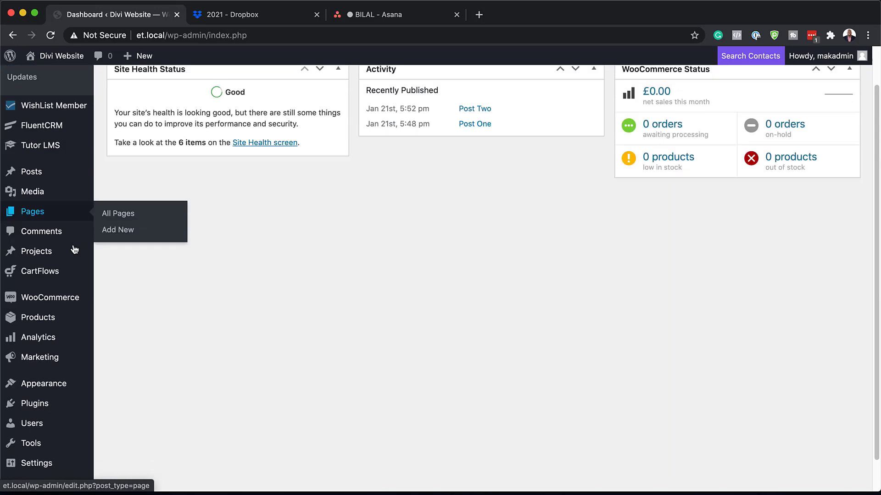
mouse_move(67, 289)
mouse_move(19, 459)
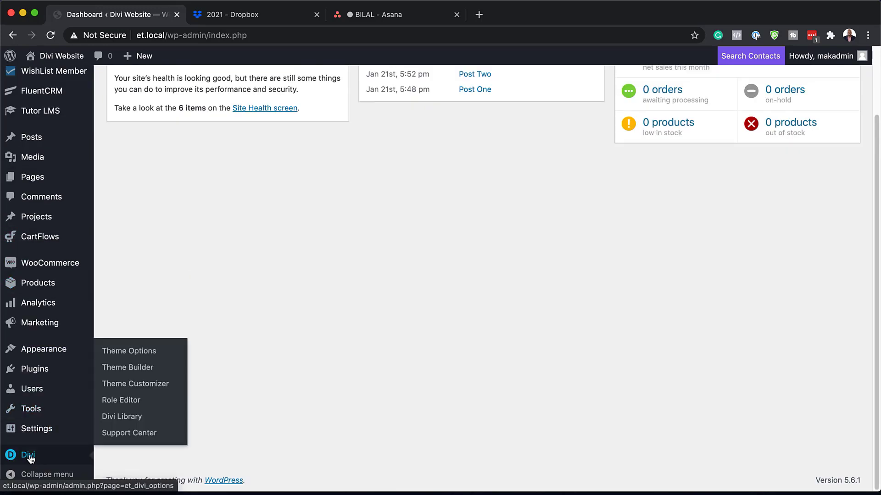
left_click(148, 369)
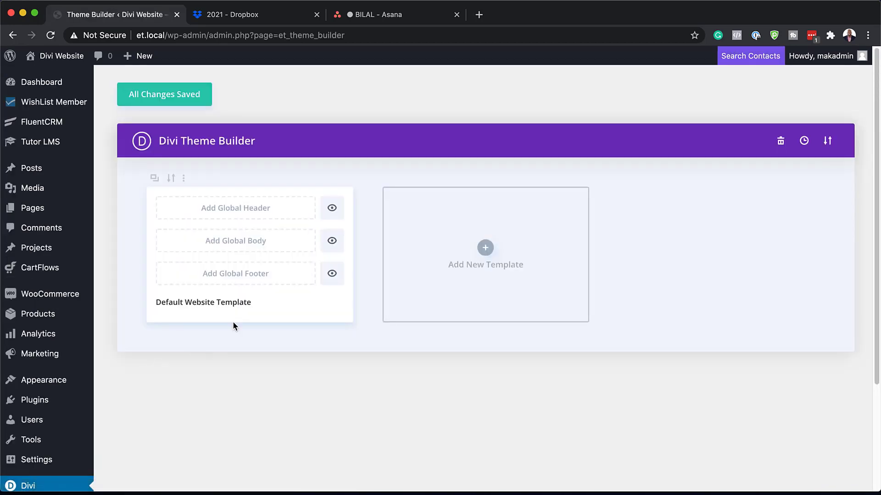
left_click(227, 213)
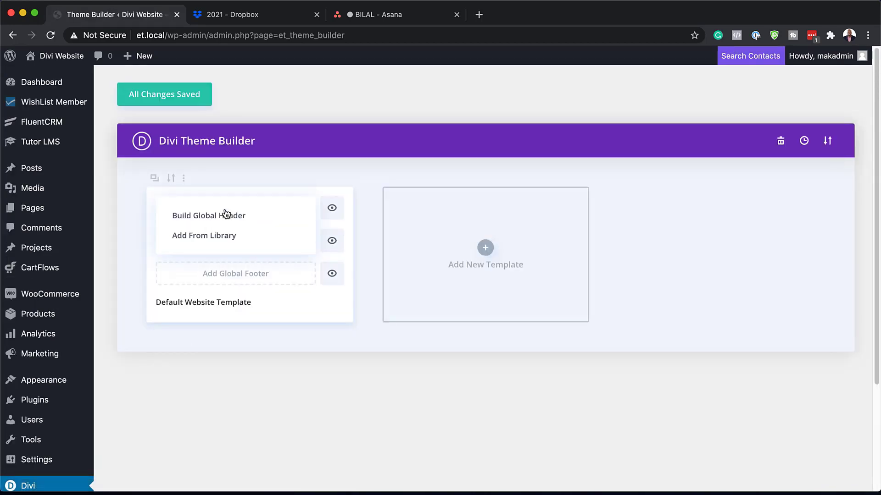
left_click(250, 222)
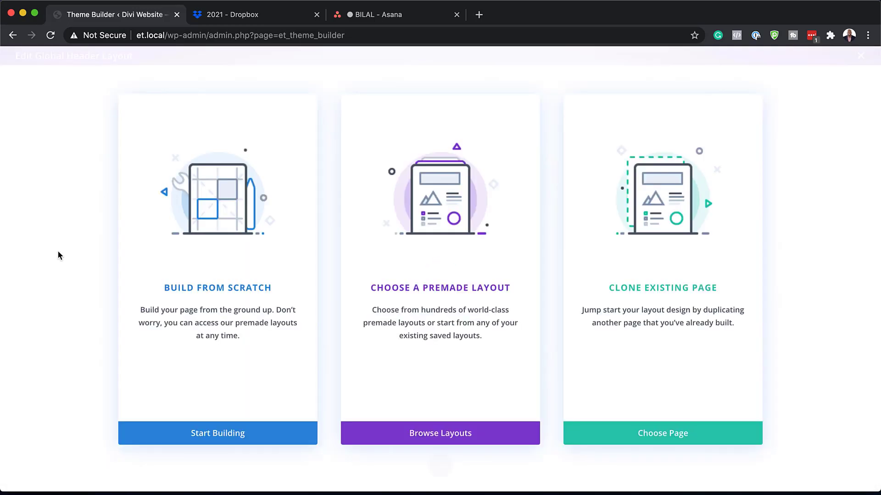
left_click(210, 292)
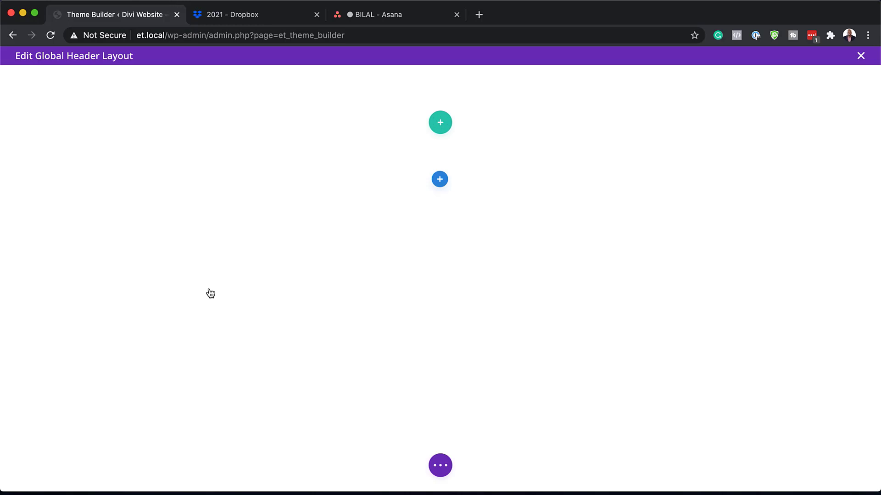
- Give the header section a solid background color of #556de0
left_click(538, 148)
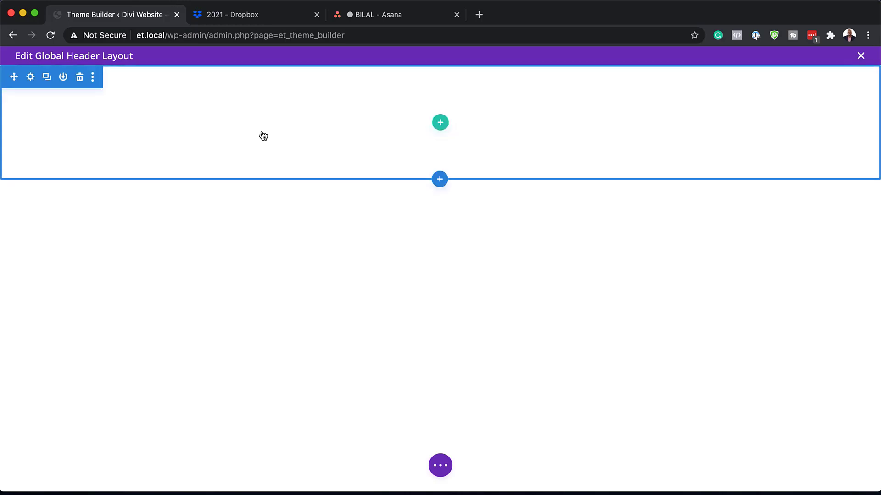
left_click(30, 77)
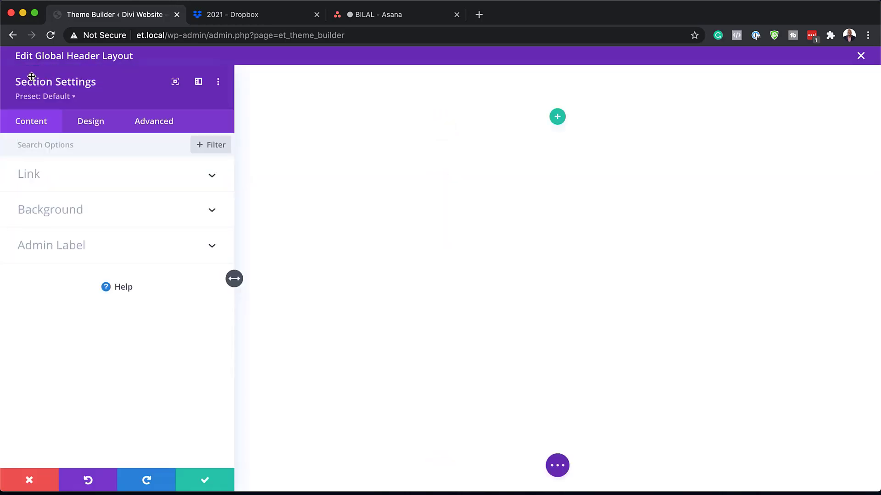
left_click(51, 212)
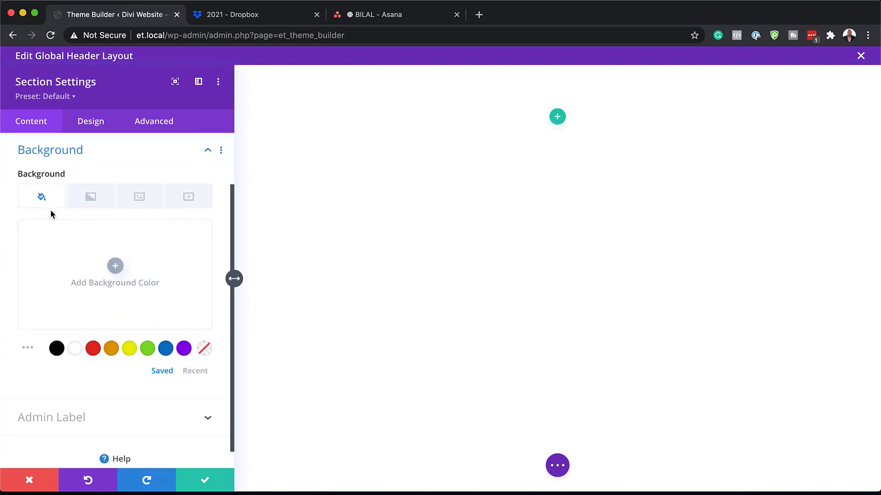
left_click(115, 266)
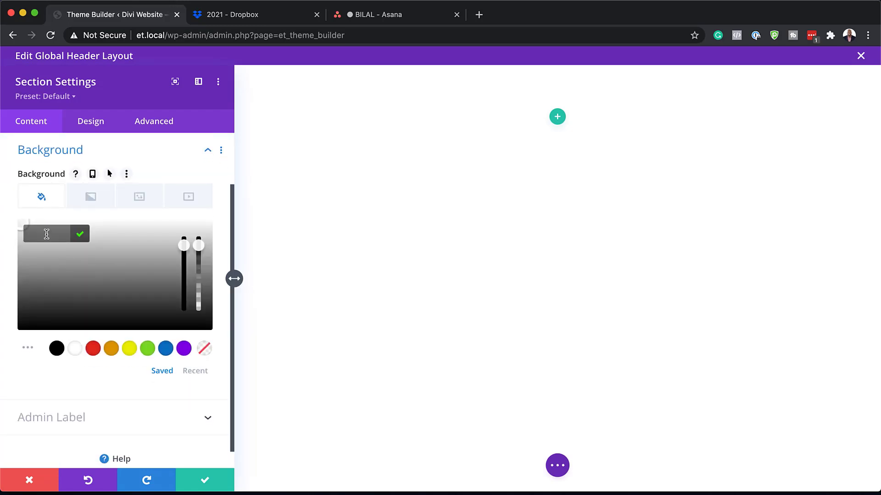
type("#556de0")
key("Return")
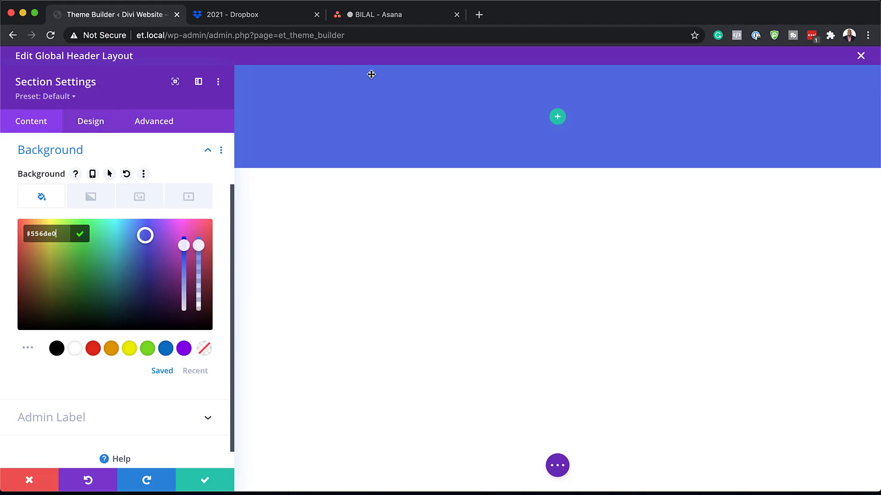
- Set the section's top and bottom padding to 0px as linked values
left_click(109, 122)
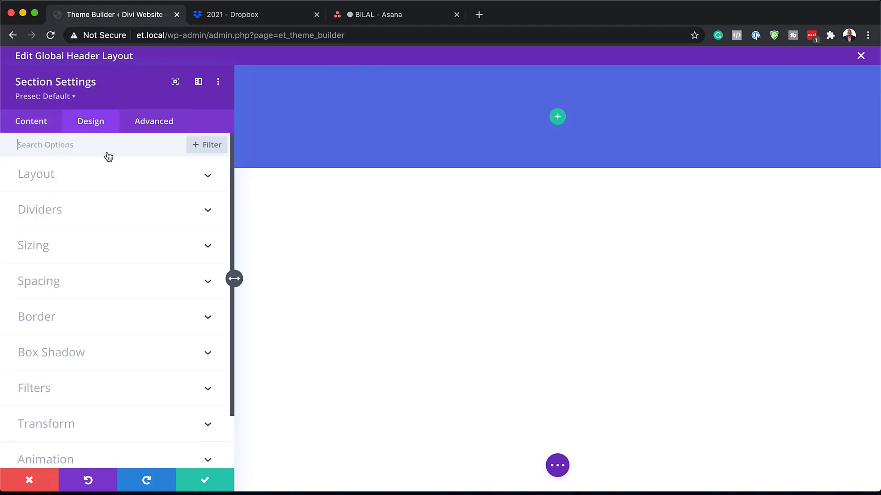
left_click(42, 247)
scroll(122, 253, "down", 5)
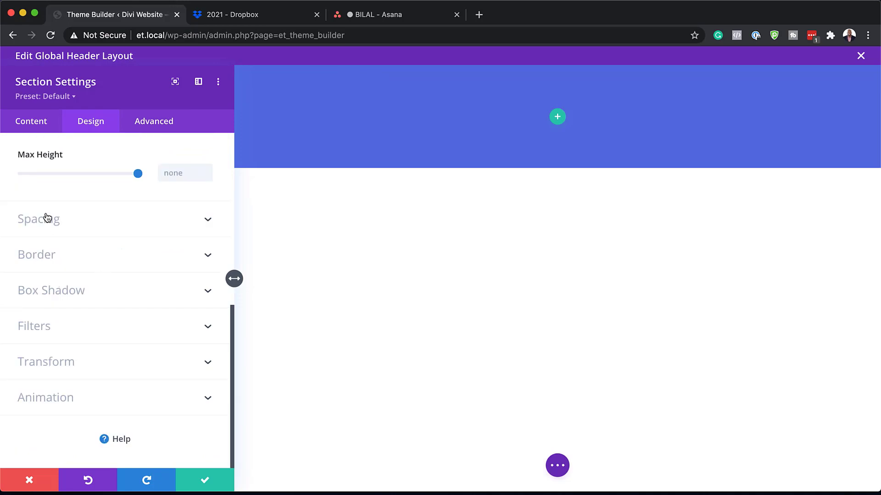
left_click(46, 217)
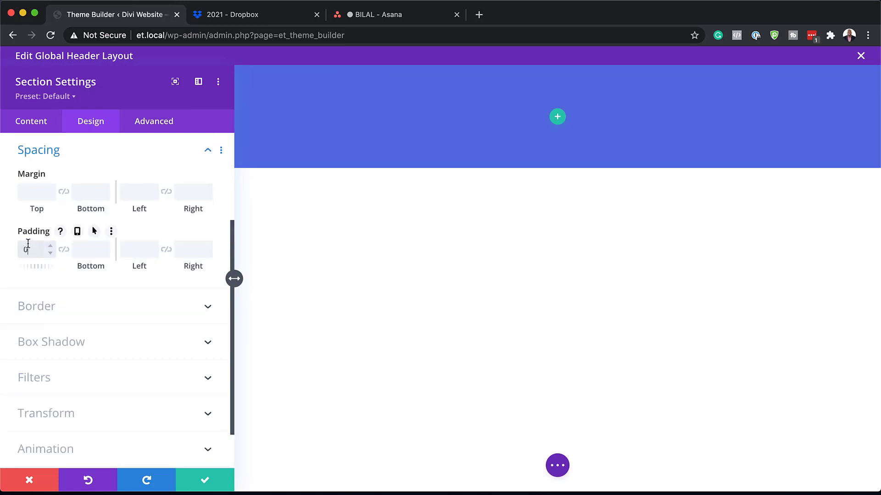
left_click(28, 248)
type("0")
left_click(64, 249)
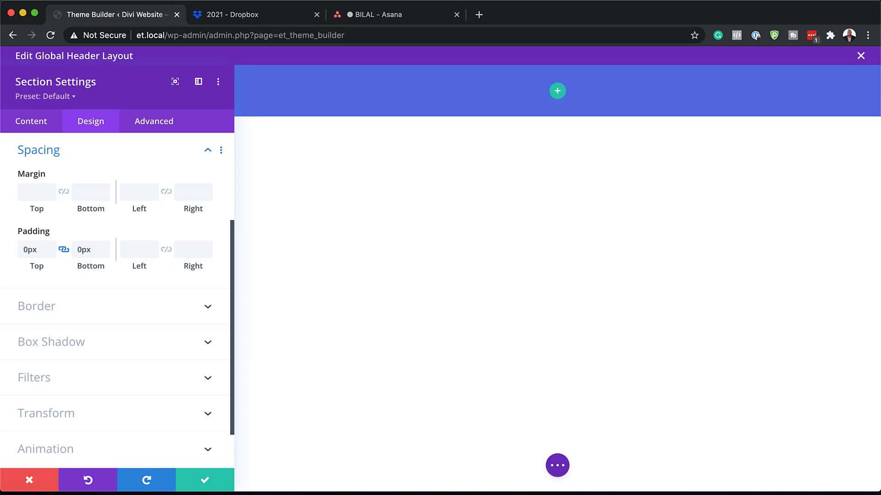
- Apply the first box shadow preset, with shadow on all sides, to the section and set its blur strength to 50px
scroll(139, 329, "down", 1)
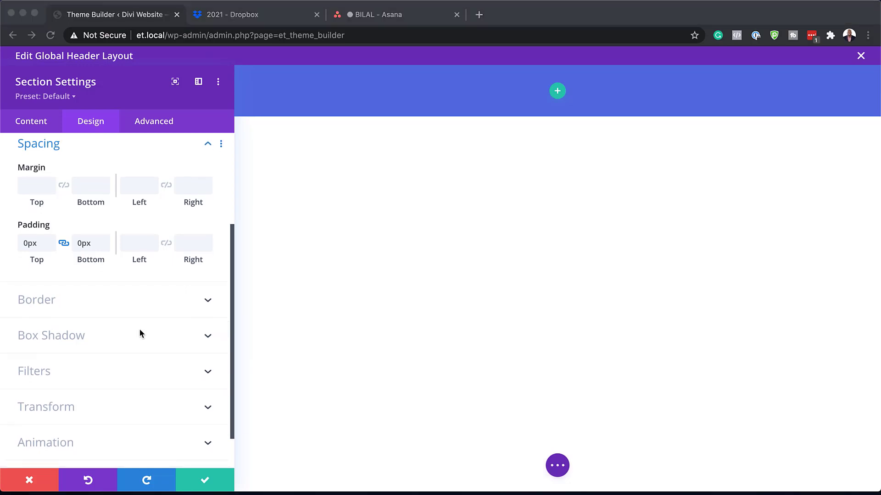
left_click(77, 335)
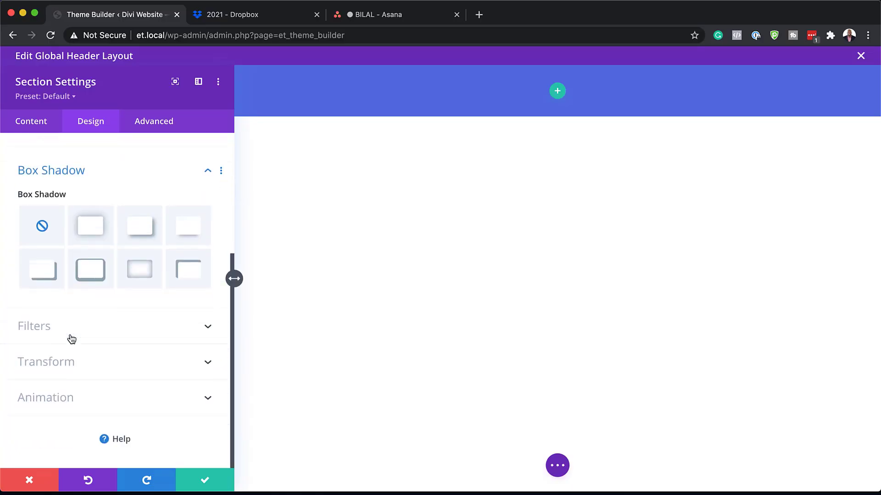
left_click(94, 228)
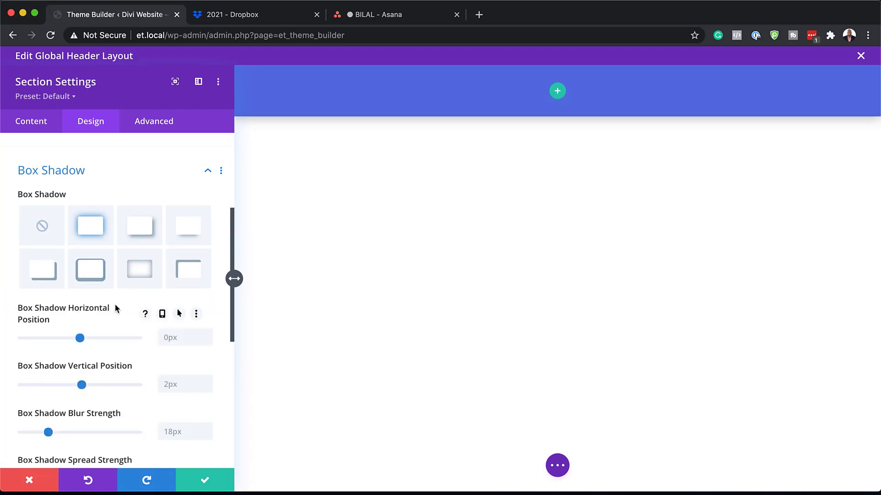
scroll(147, 328, "down", 1)
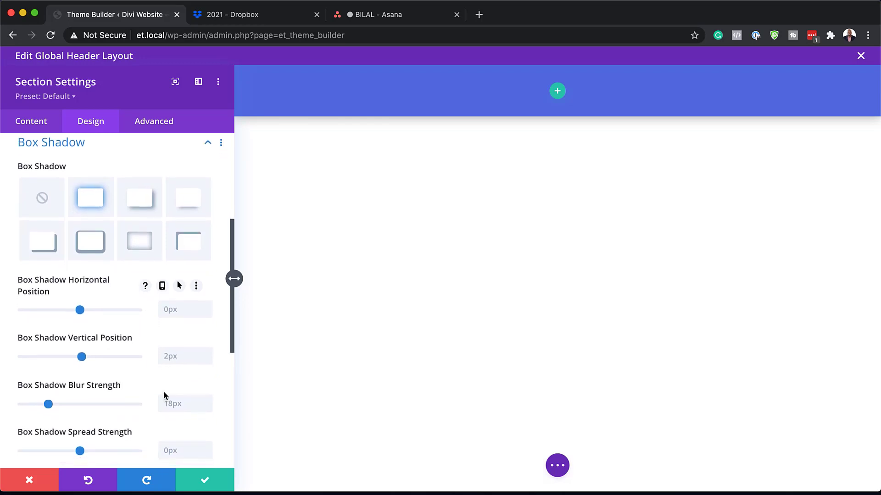
left_click(174, 402)
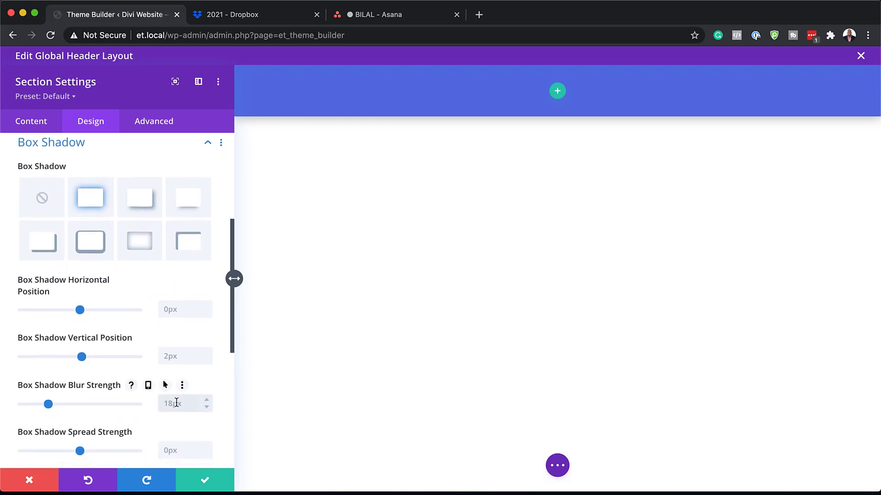
key("ctrl+a")
type("50px")
- Set the section's shadow color to rgba(0,0,0,0.15) and save the section settings
scroll(187, 410, "down", 3)
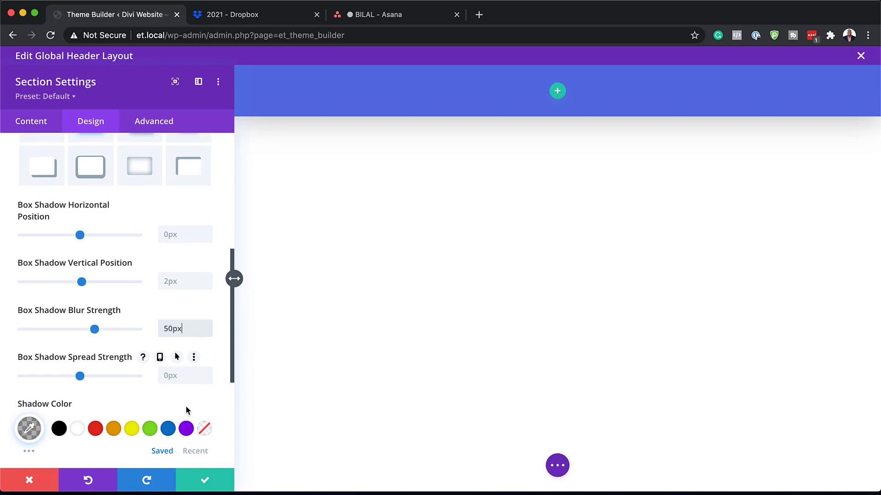
left_click(30, 430)
scroll(133, 422, "down", 2)
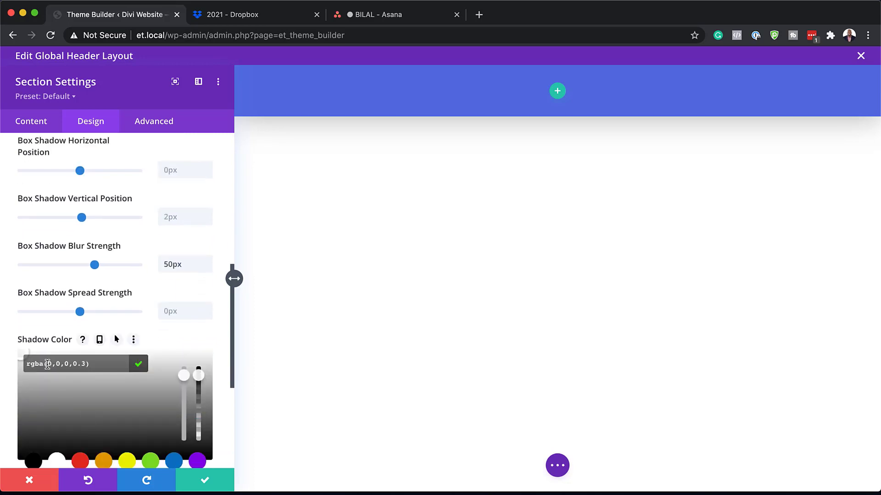
left_click_drag(47, 364, 86, 361)
type("0,0,0,0.15")
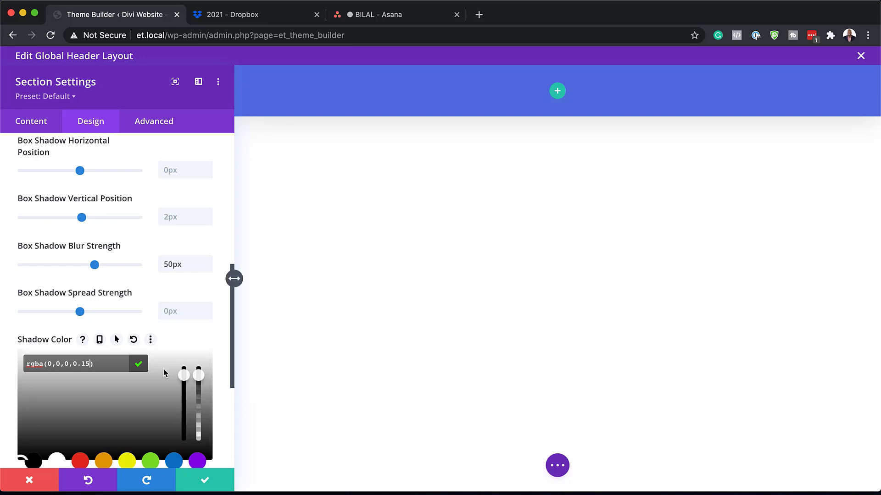
left_click(207, 481)
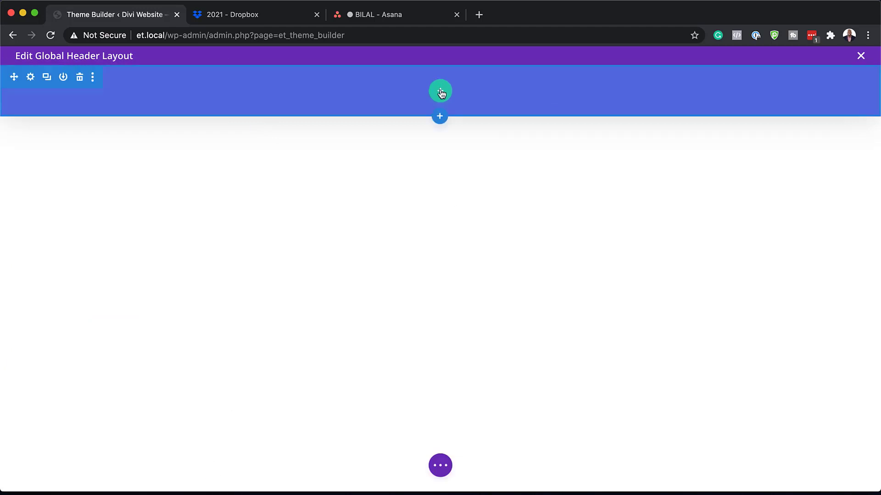
- Insert a two-column row with a three-quarter and a one-quarter column into the section, without adding a module
left_click(440, 92)
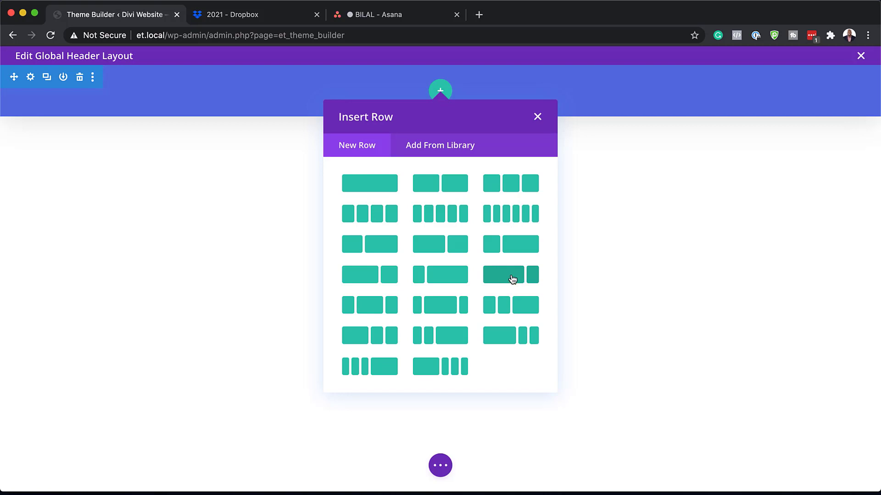
left_click(510, 278)
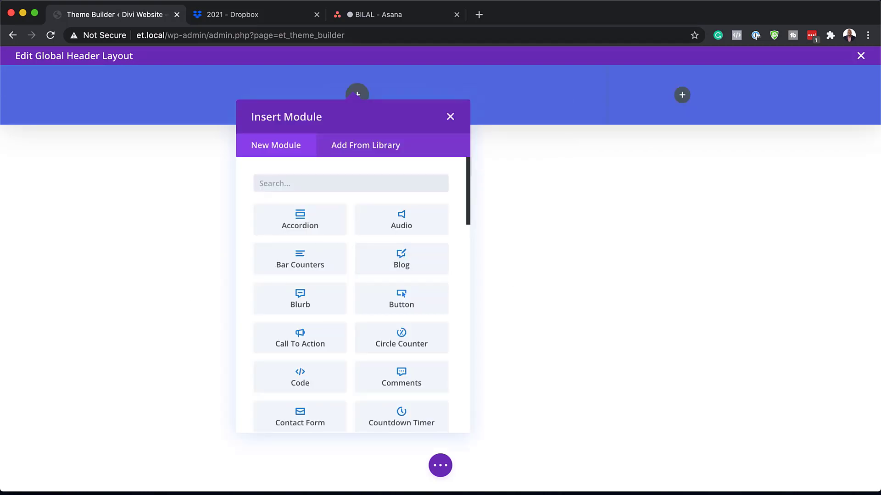
left_click(450, 116)
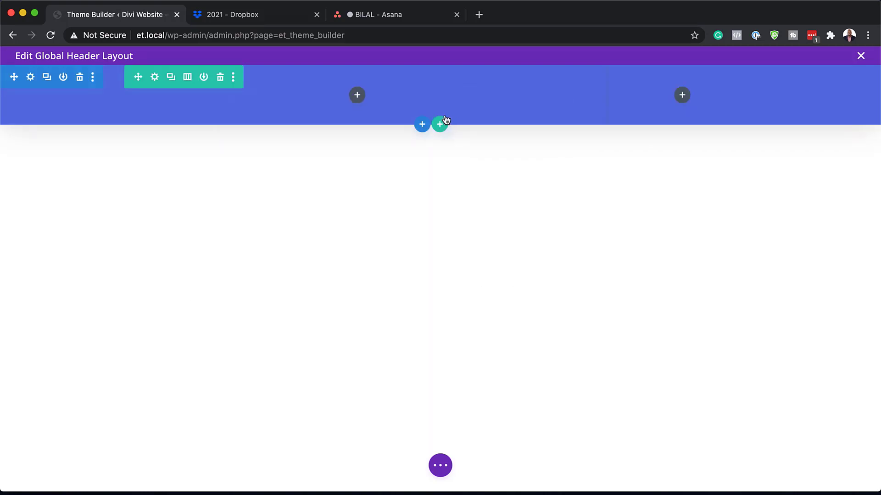
- Enable a custom gutter width of 1 for the row and equalize its column heights
left_click(156, 77)
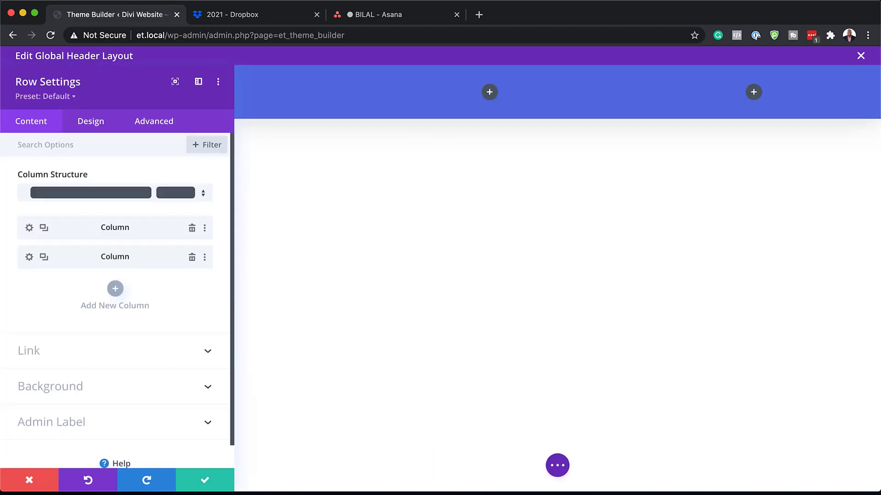
left_click(96, 126)
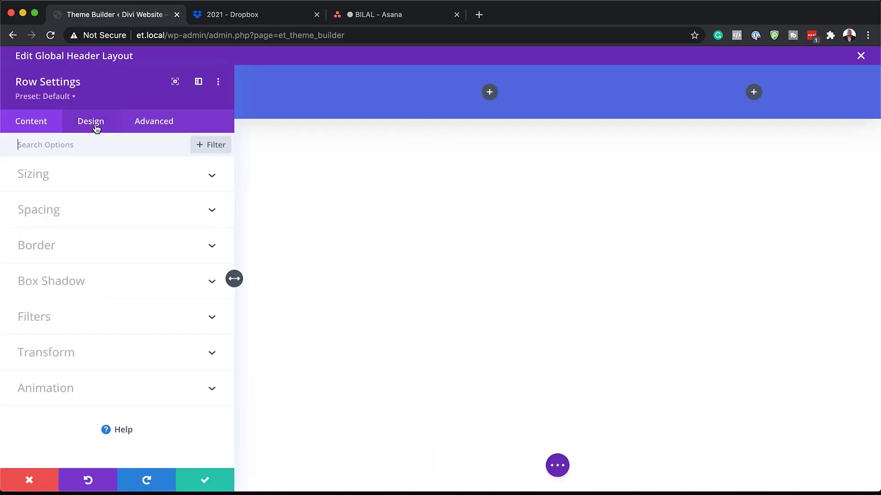
left_click(45, 178)
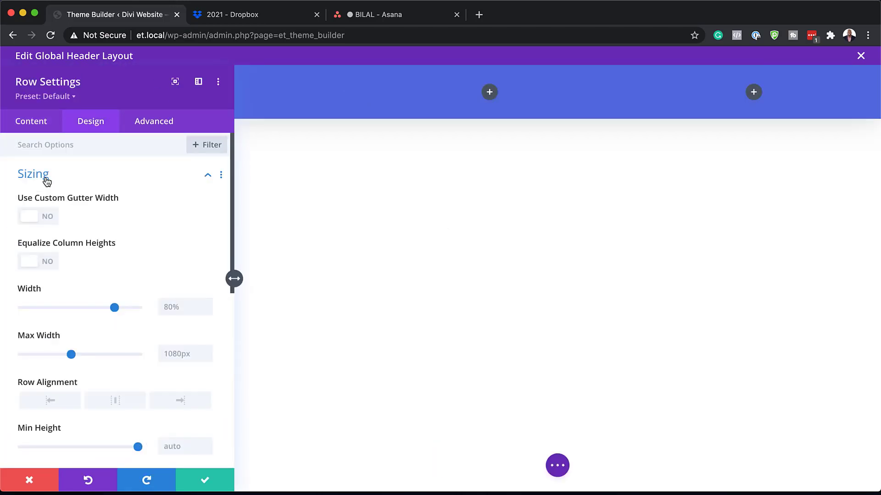
left_click(50, 219)
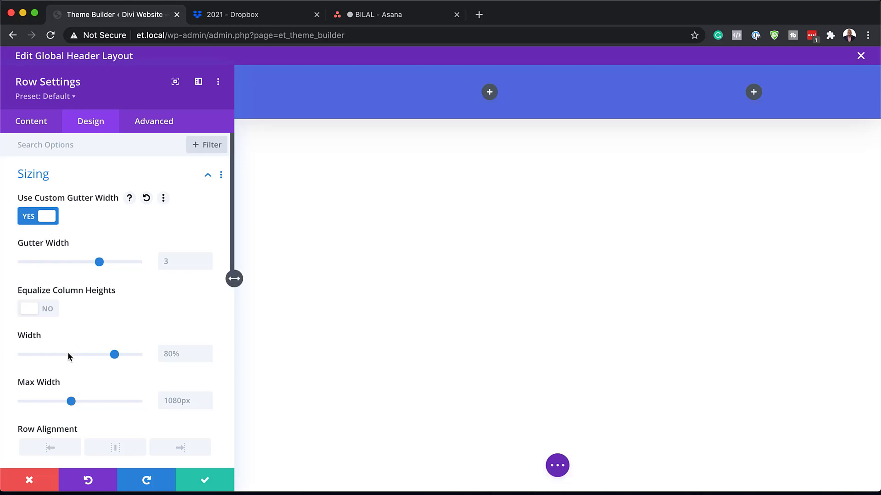
left_click_drag(100, 263, 1, 267)
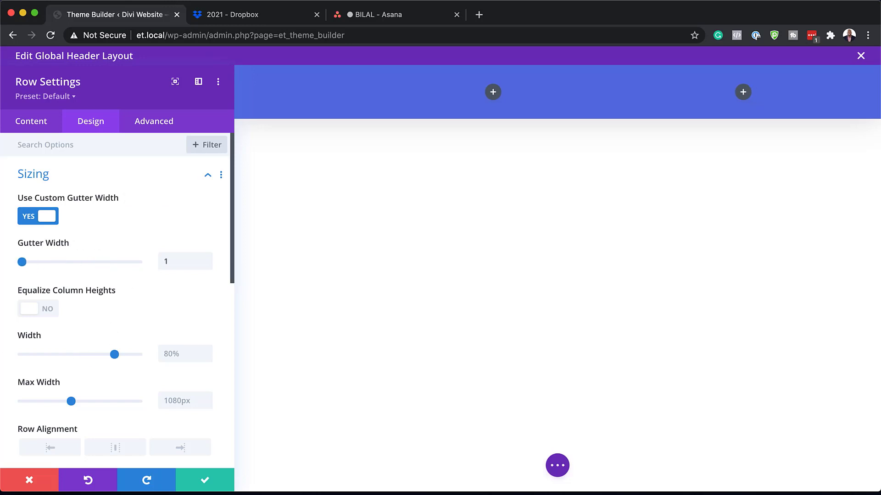
left_click(43, 308)
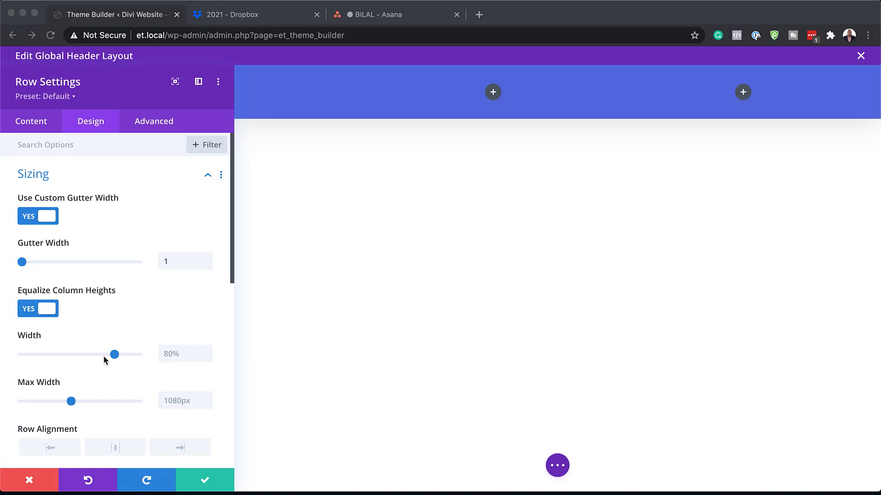
- Enable responsive values for the row's width and set its tablet width to 100%, checking the phone value too
left_click(68, 336)
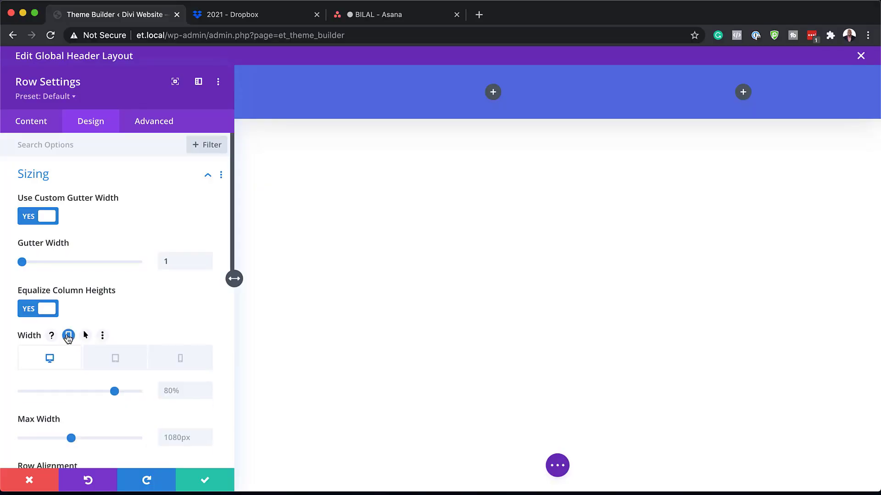
left_click(115, 358)
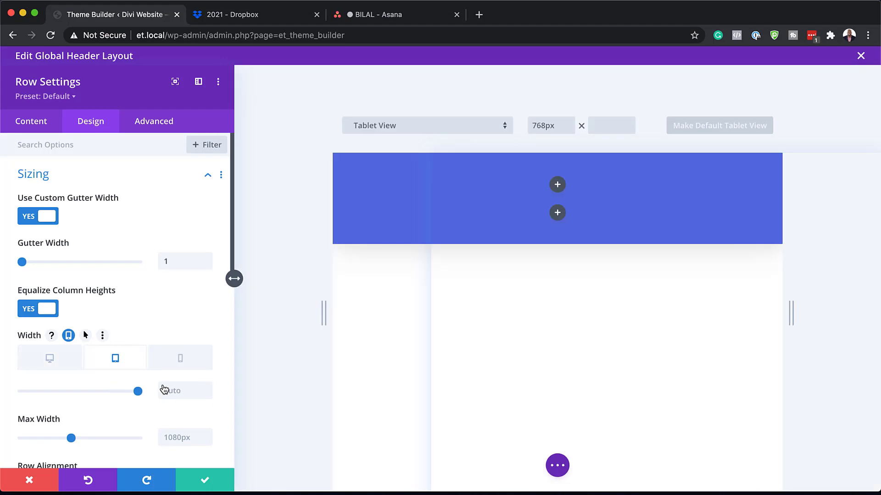
type("100%")
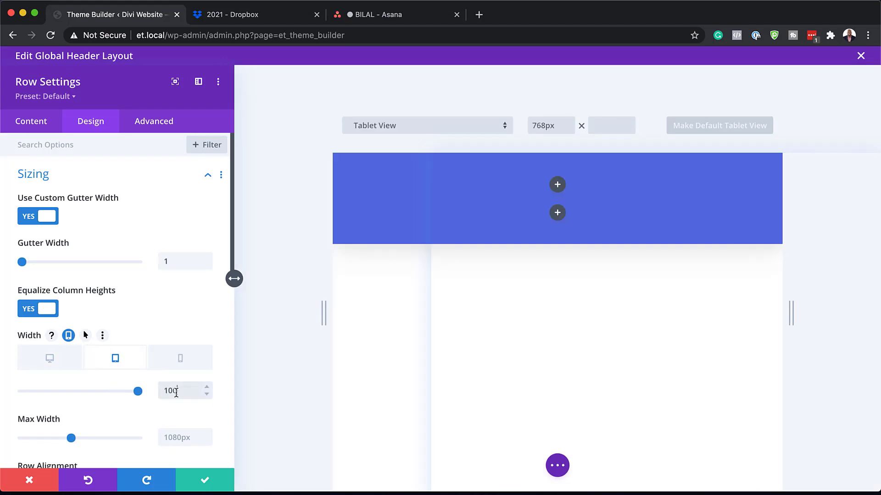
left_click(189, 354)
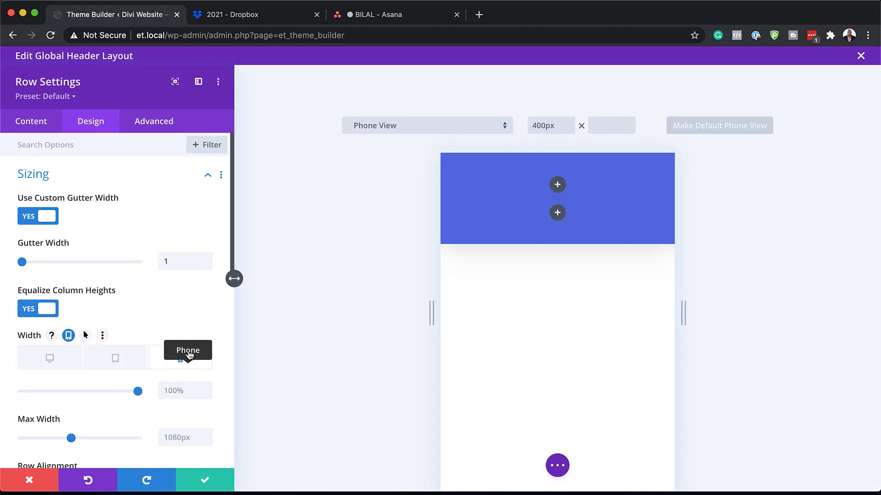
left_click(52, 357)
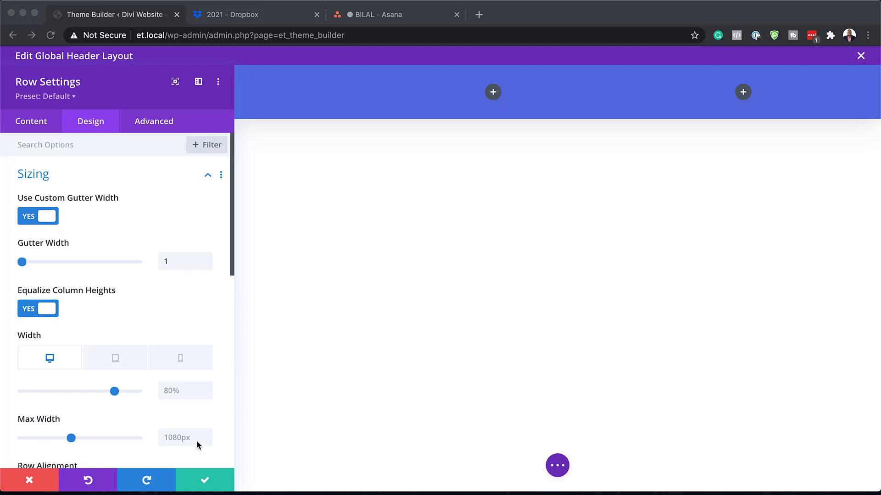
- Set the row's maximum width to 2580px
scroll(183, 436, "down", 3)
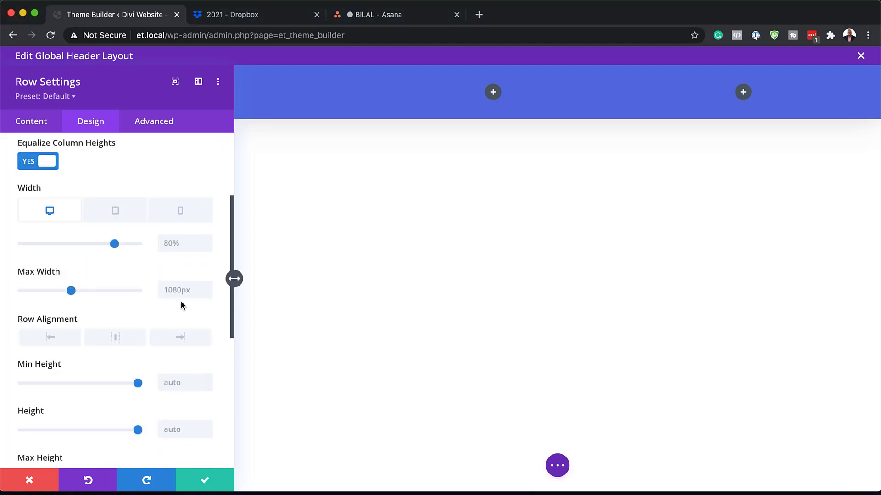
double_click(181, 293)
type("2580px")
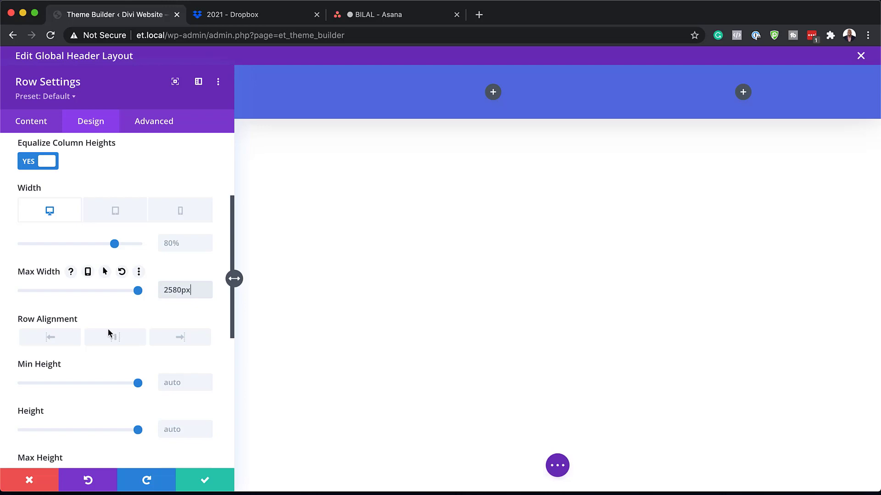
- Set the row's top and bottom padding to 0px with the two values linked
scroll(103, 346, "down", 5)
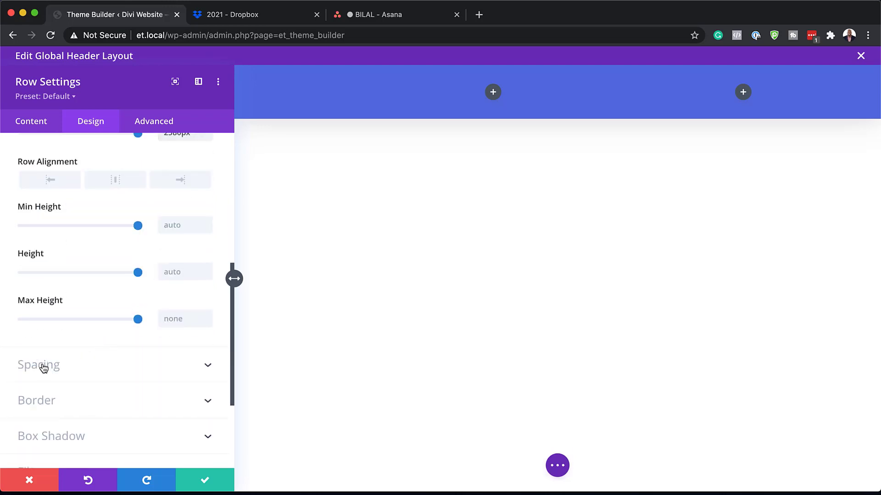
left_click(43, 366)
left_click(35, 252)
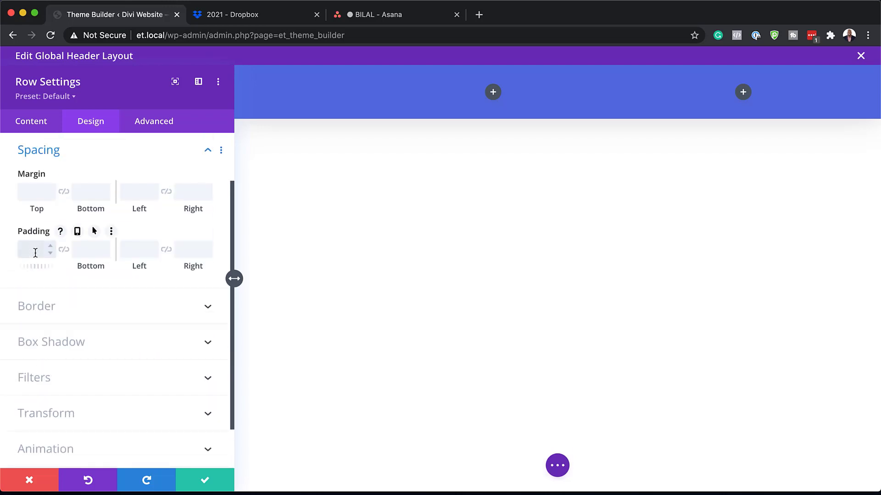
type("0px")
left_click(64, 250)
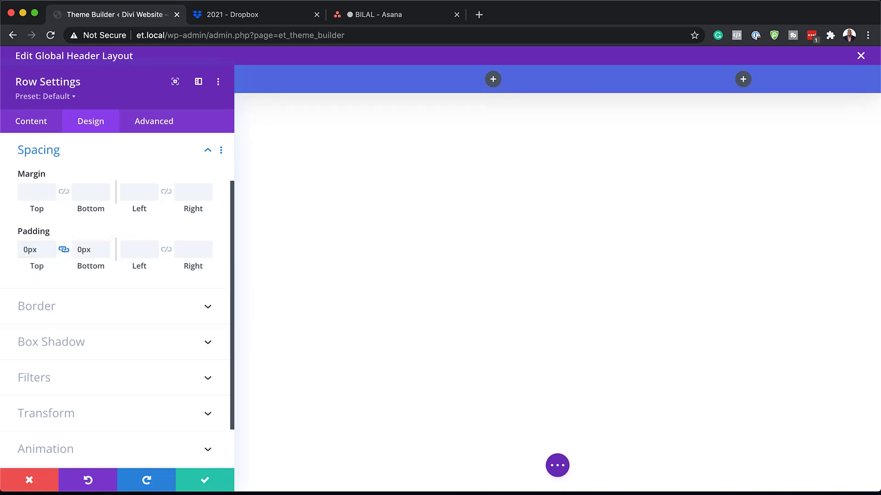
- Set the first column's top and bottom padding to 15px with the two values linked, and return to the row settings
left_click(40, 128)
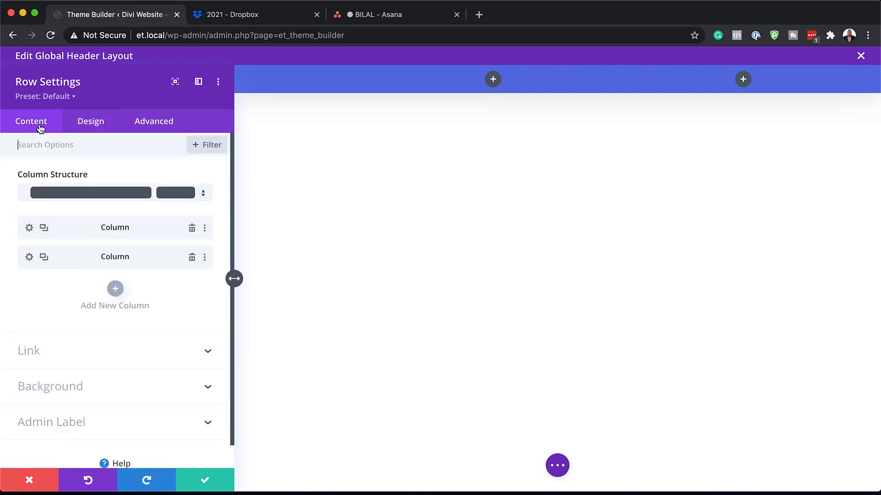
left_click(31, 229)
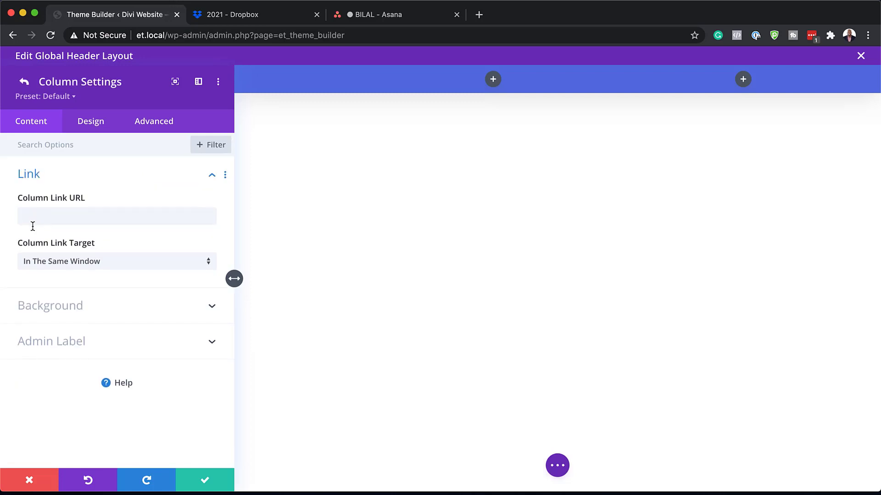
left_click(99, 132)
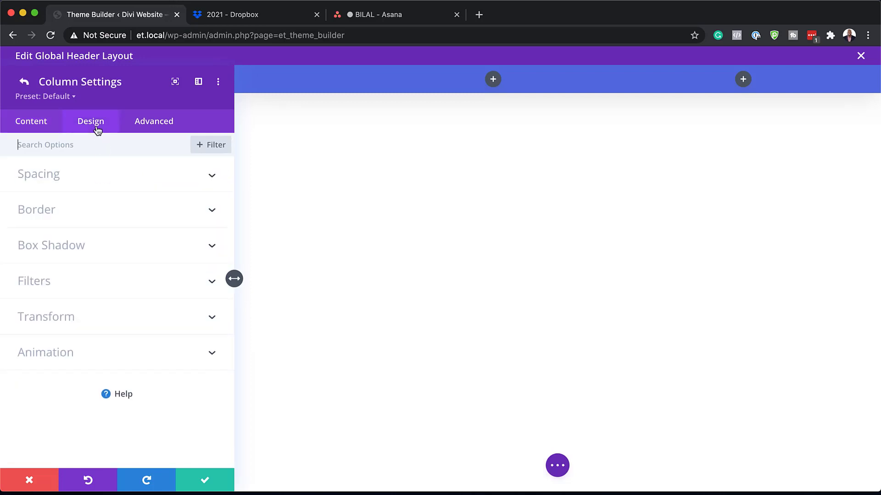
left_click(52, 176)
left_click(30, 212)
type("15px")
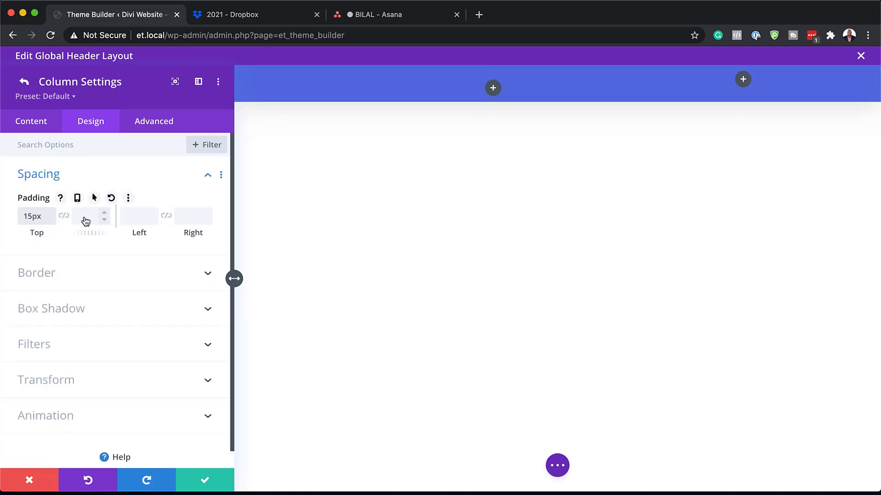
left_click(64, 217)
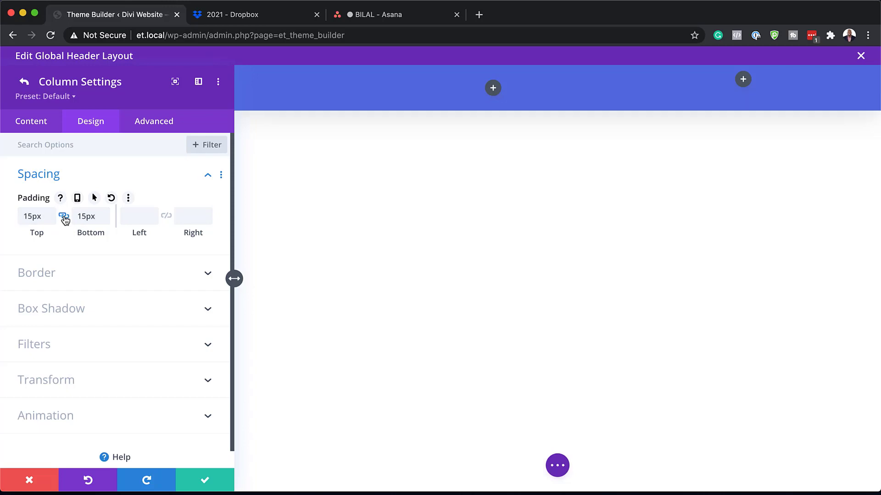
left_click(26, 82)
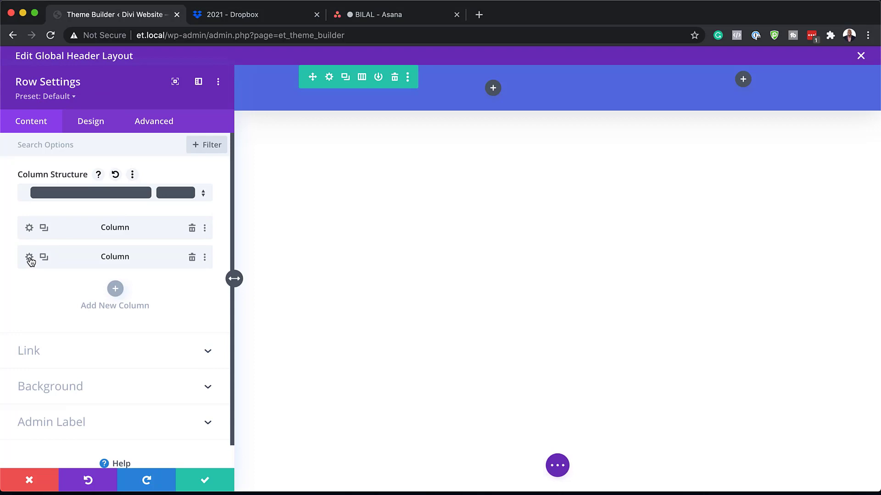
- Give the second column the background color #6eba01 and save the column and row settings
left_click(29, 258)
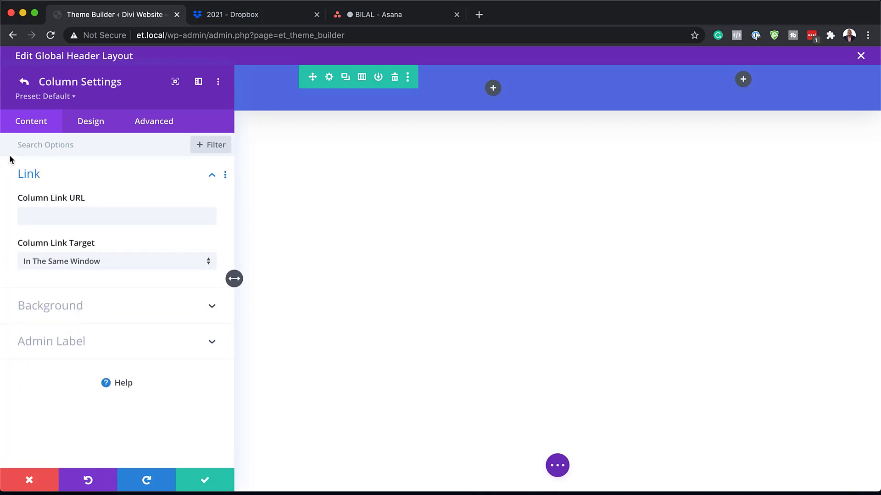
left_click(54, 309)
left_click(114, 265)
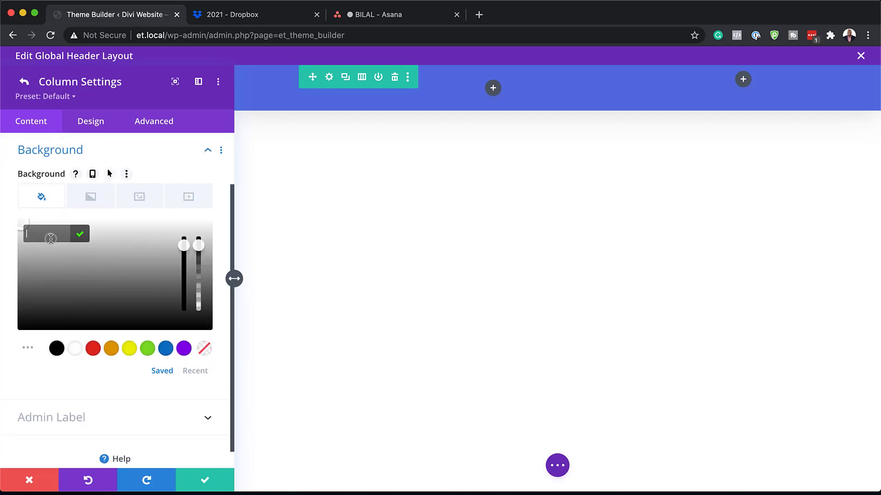
left_click(51, 238)
type("6eba01")
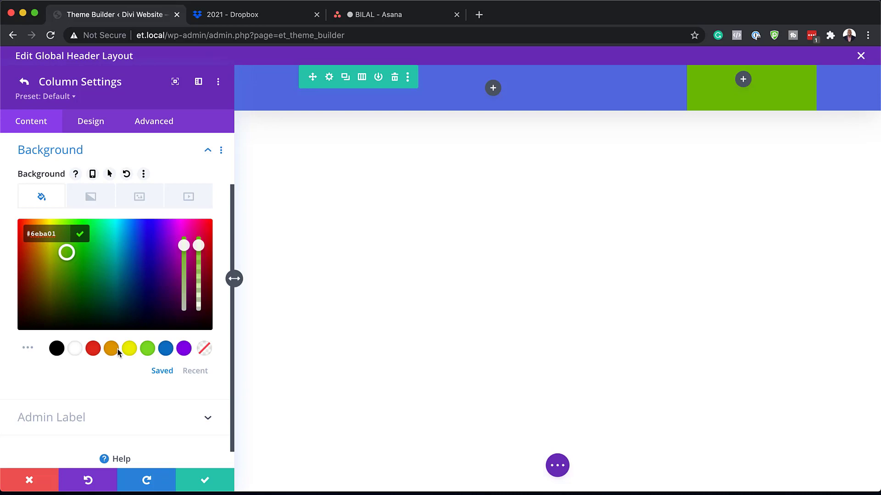
left_click(209, 481)
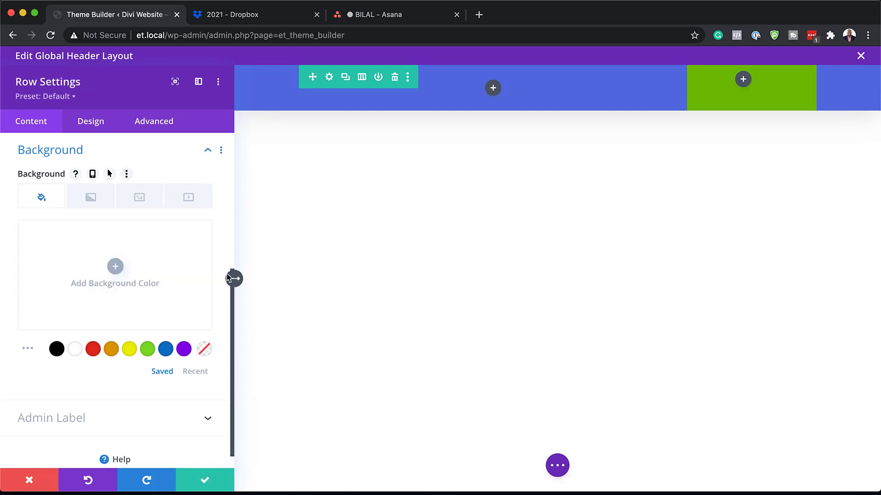
left_click(205, 482)
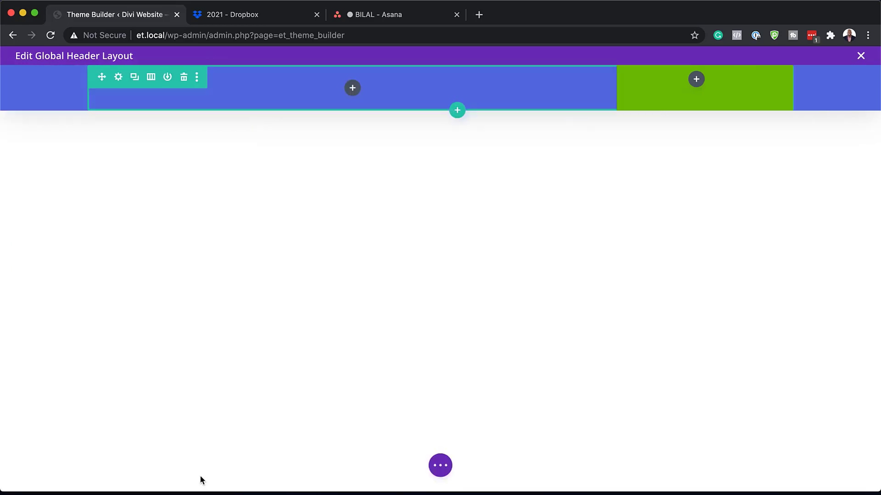
- Insert a Menu module into the wide first column, keeping main menu as its menu
left_click(353, 88)
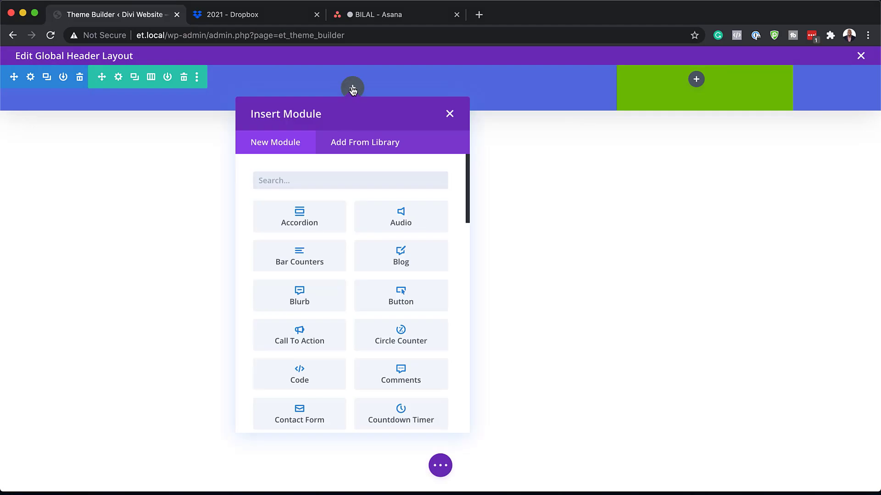
type("menu")
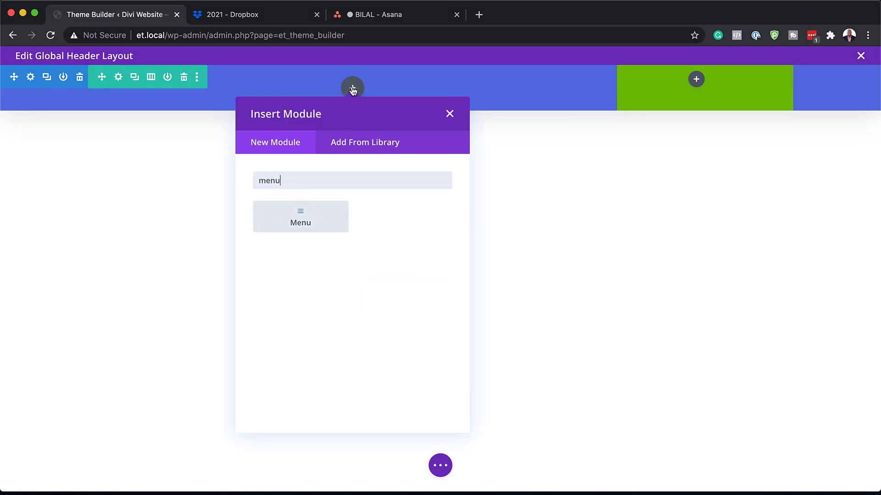
left_click(320, 211)
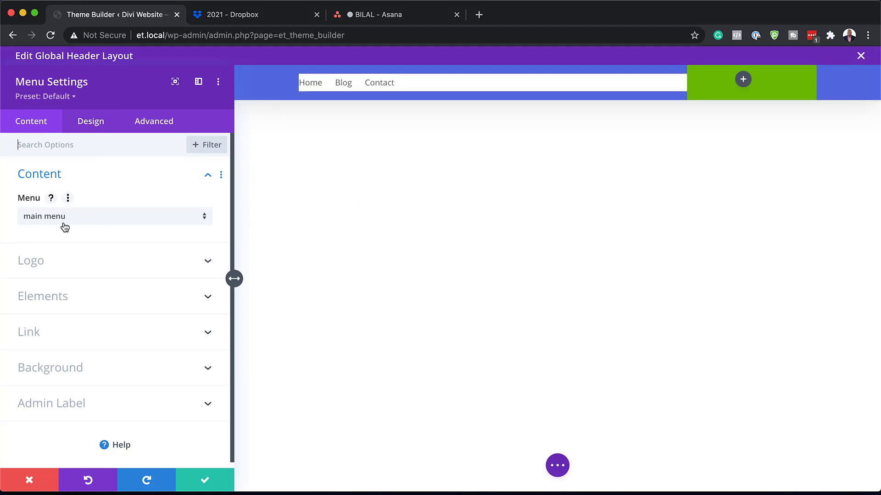
left_click(100, 219)
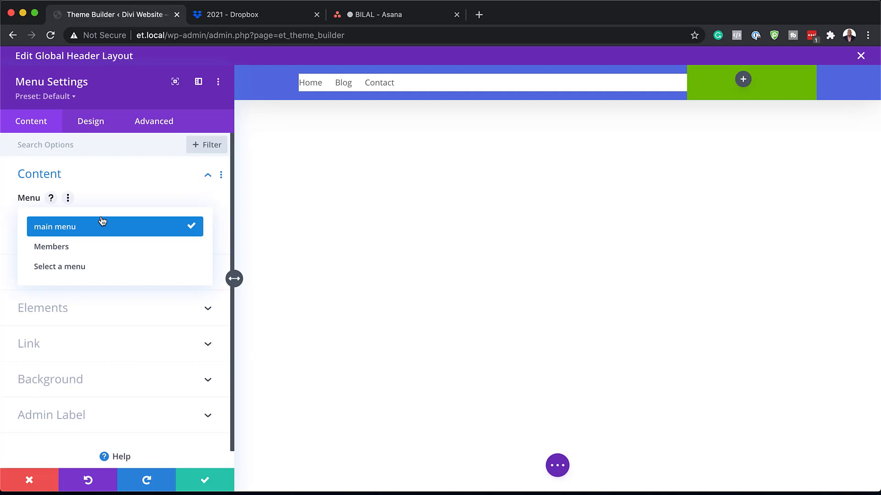
left_click(125, 191)
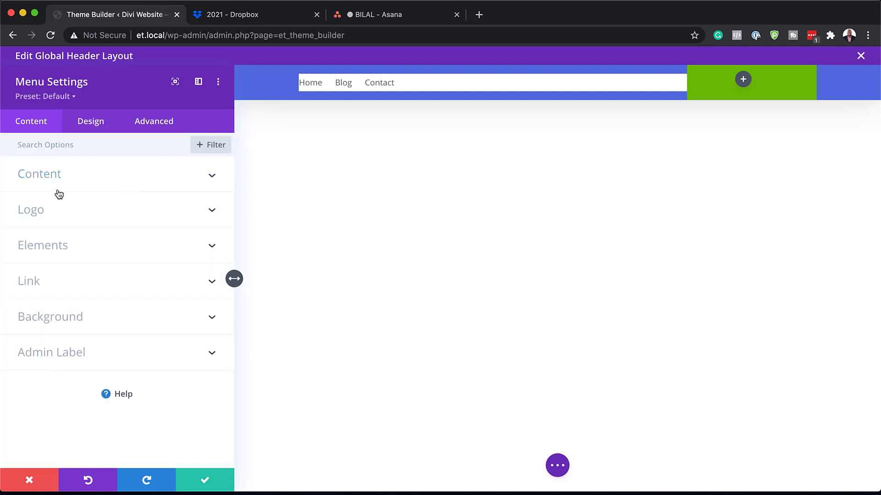
left_click(89, 179)
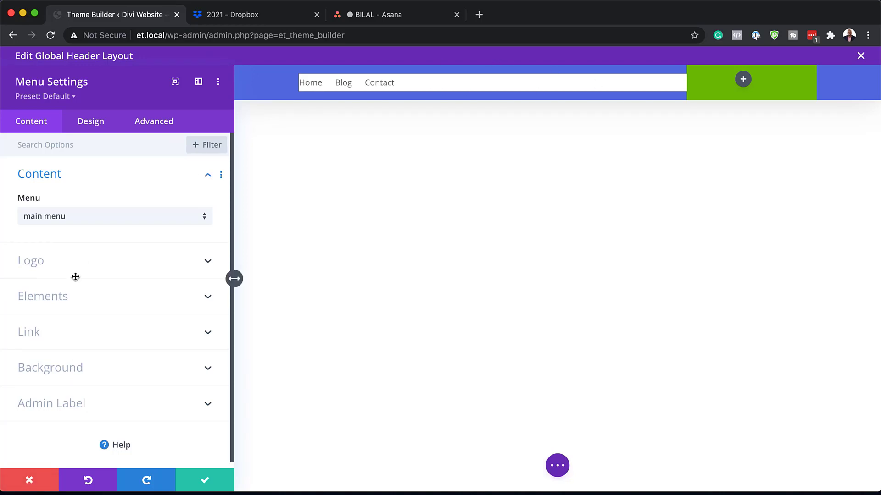
- Make the Menu module's background color transparent
scroll(80, 281, "down", 1)
left_click(71, 365)
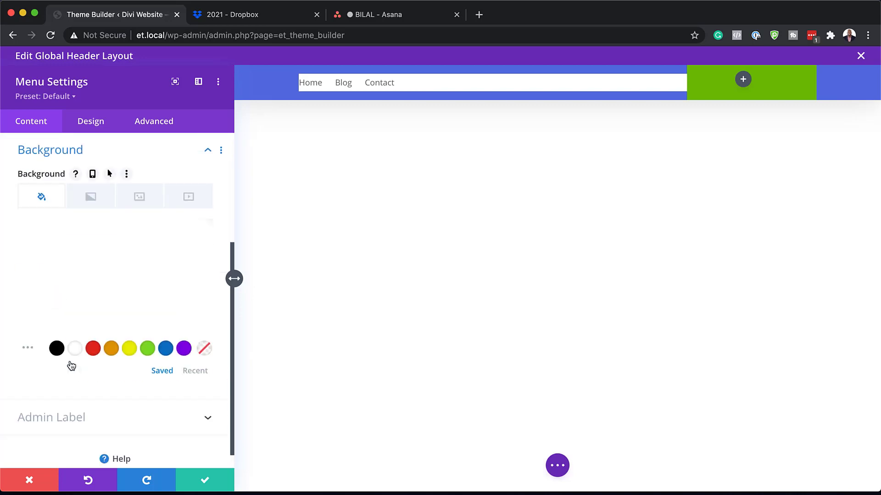
left_click(204, 350)
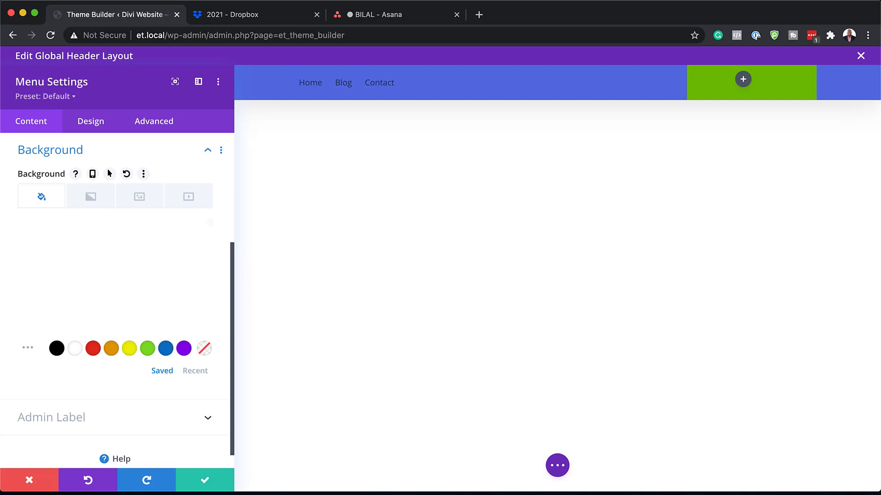
- Set the menu text font to Montserrat with a Bold font weight
left_click(96, 123)
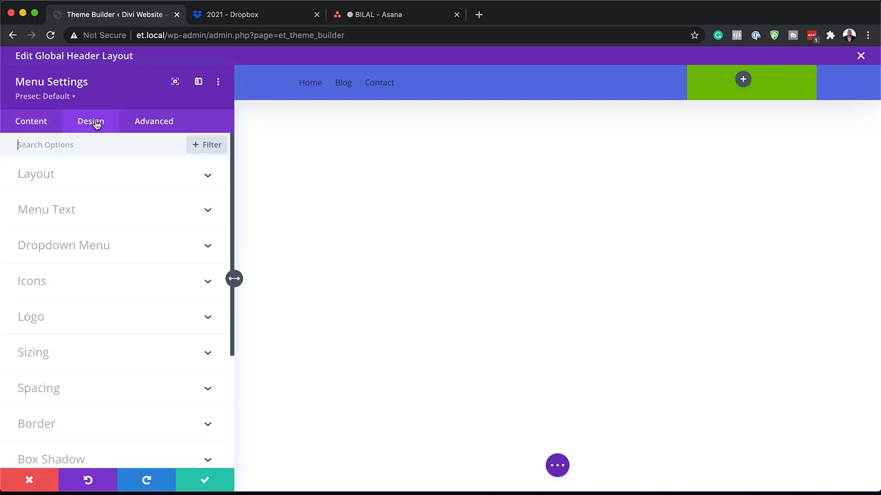
left_click(56, 211)
left_click(63, 267)
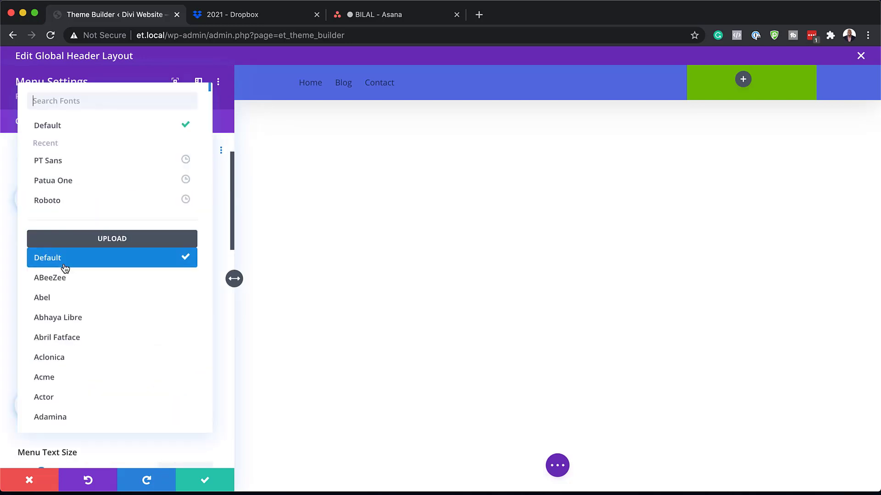
left_click(111, 101)
type("mon")
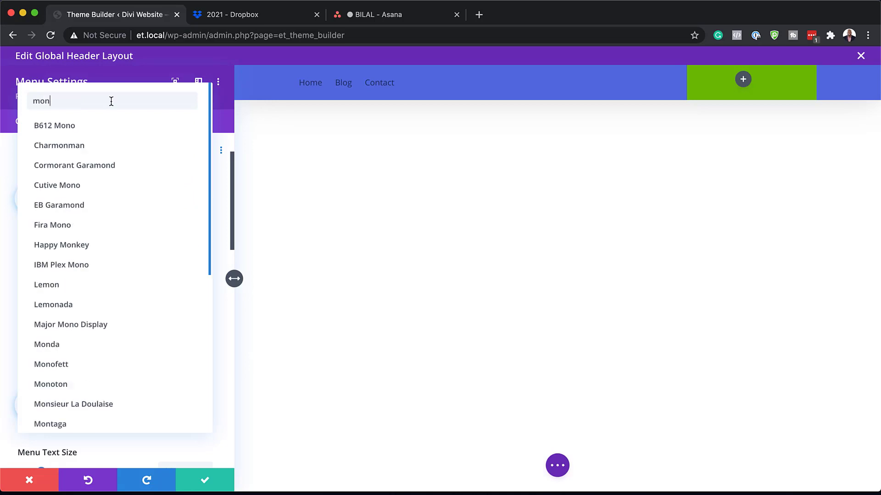
type("t")
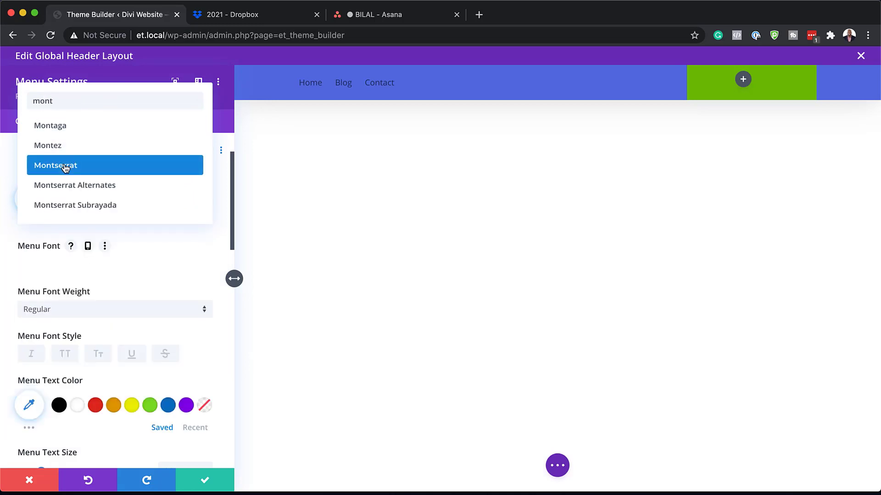
left_click(65, 167)
left_click(57, 308)
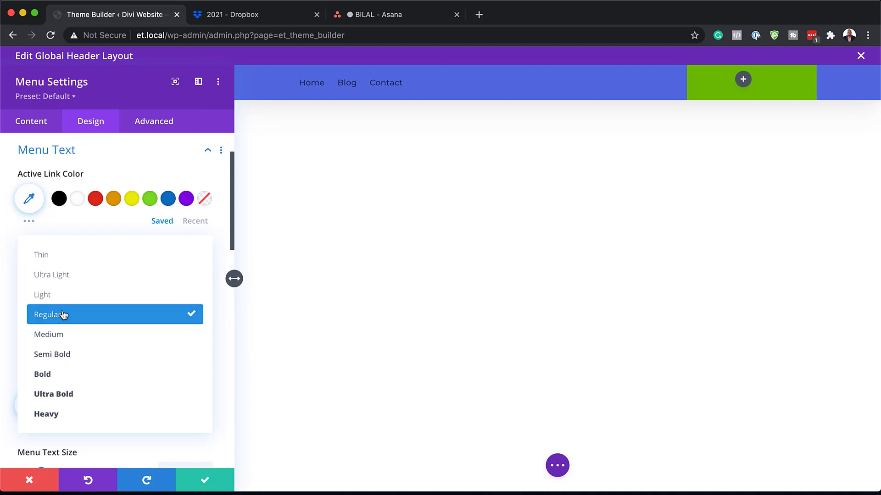
left_click(63, 376)
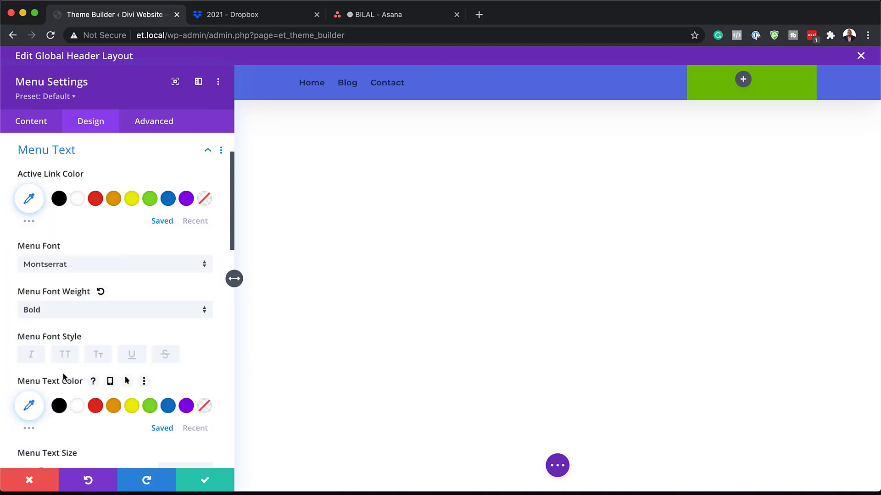
- Format the menu text in white at 16px with right alignment
left_click(77, 405)
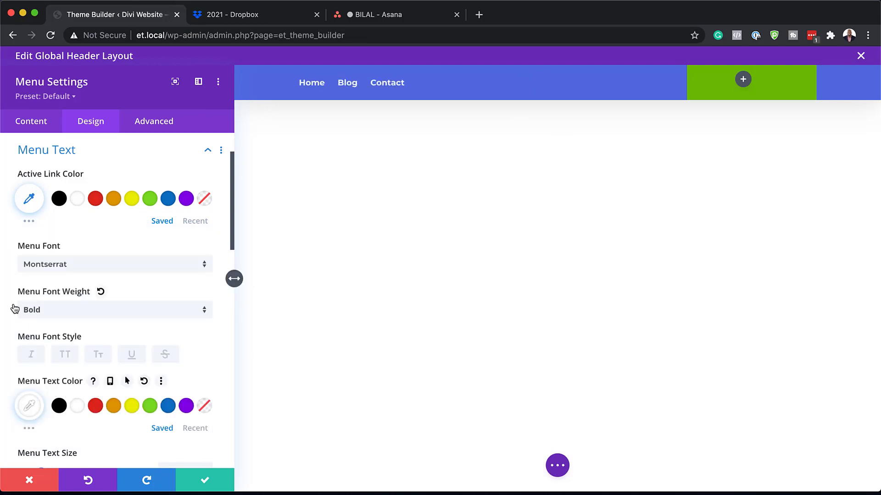
scroll(112, 329, "down", 3)
scroll(113, 329, "down", 2)
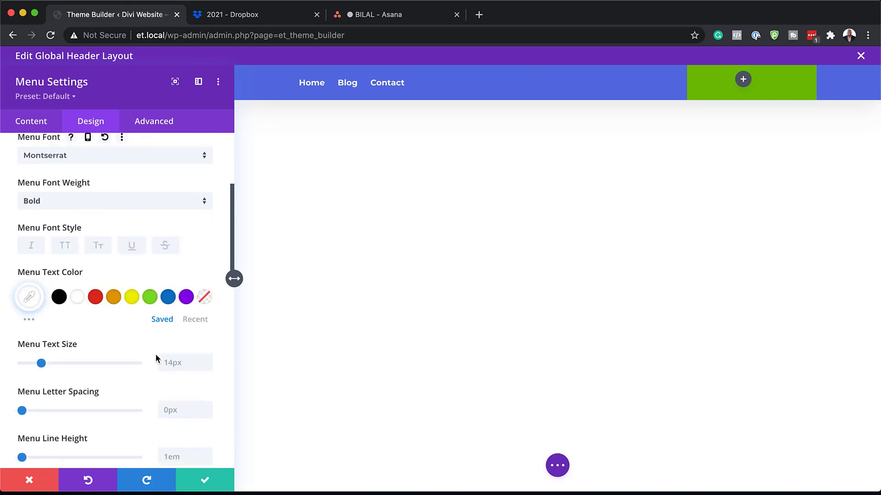
left_click(179, 363)
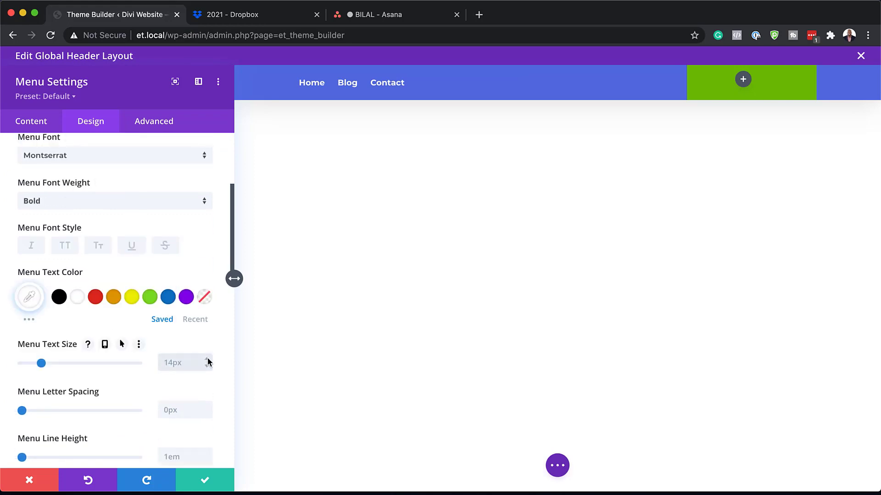
type("16px")
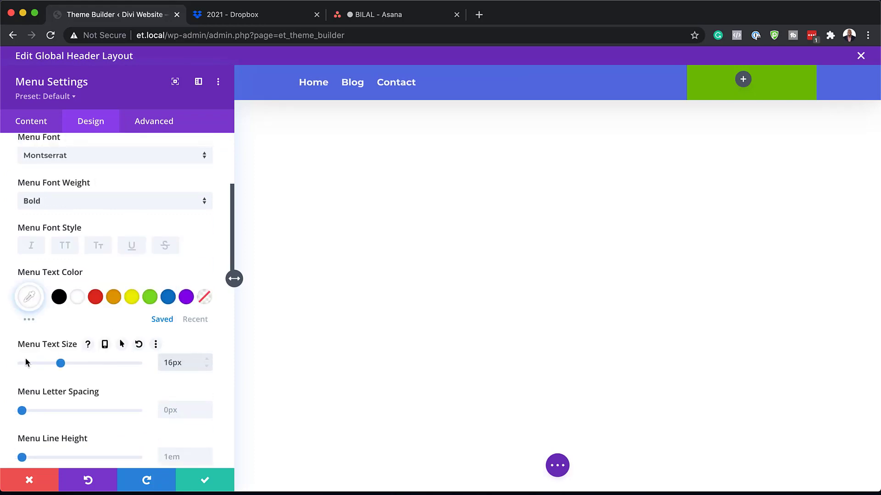
scroll(194, 354, "down", 6)
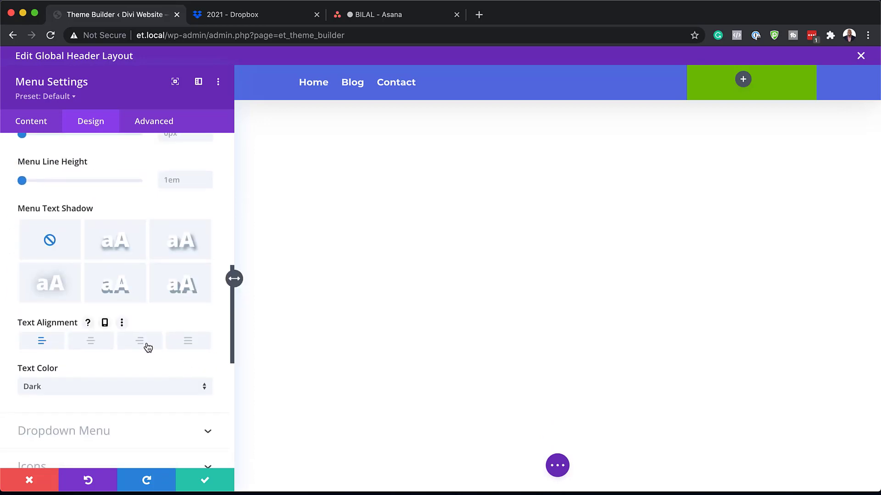
left_click(148, 348)
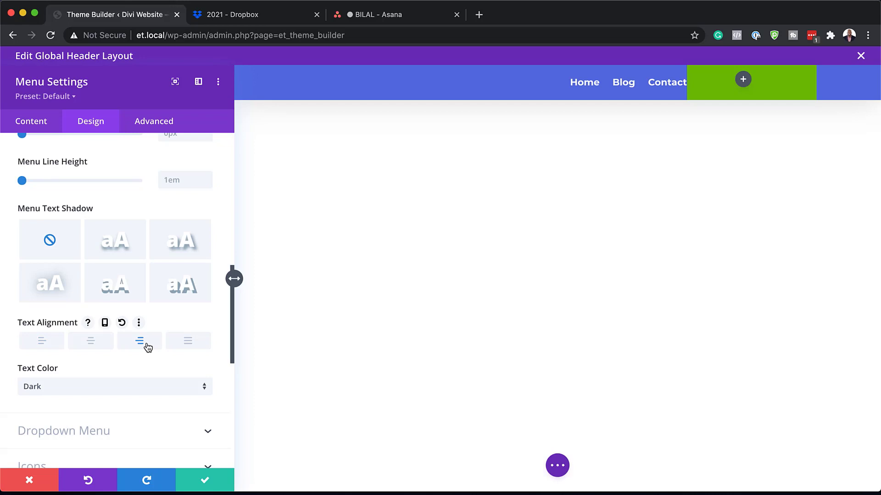
- Set the Menu module's shopping cart, search and hamburger menu icon colors to white (#ffffff)
scroll(64, 384, "down", 2)
left_click(46, 369)
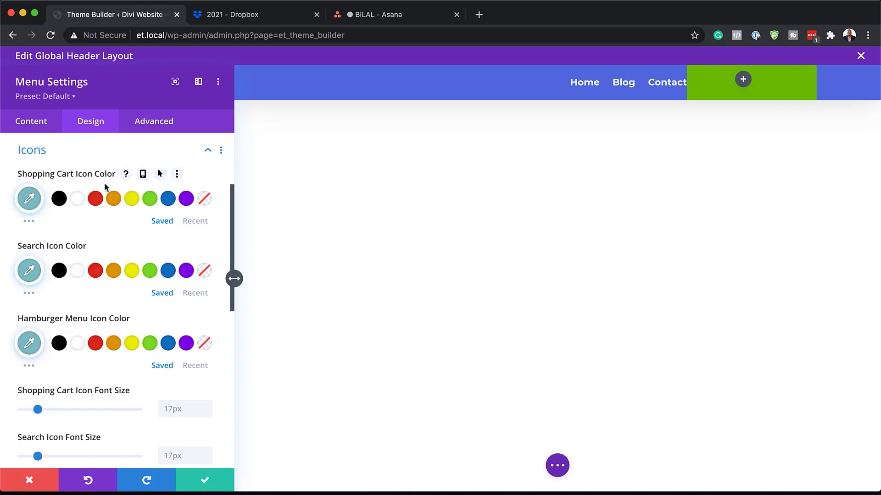
left_click(77, 200)
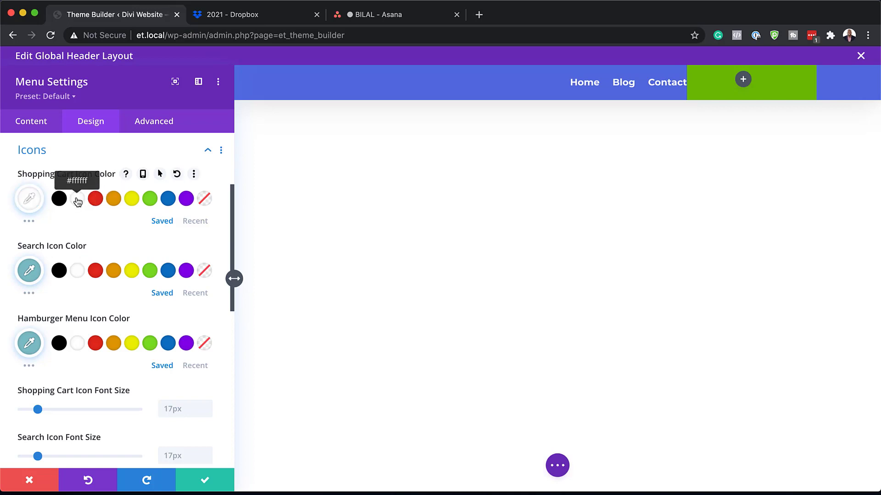
left_click(78, 272)
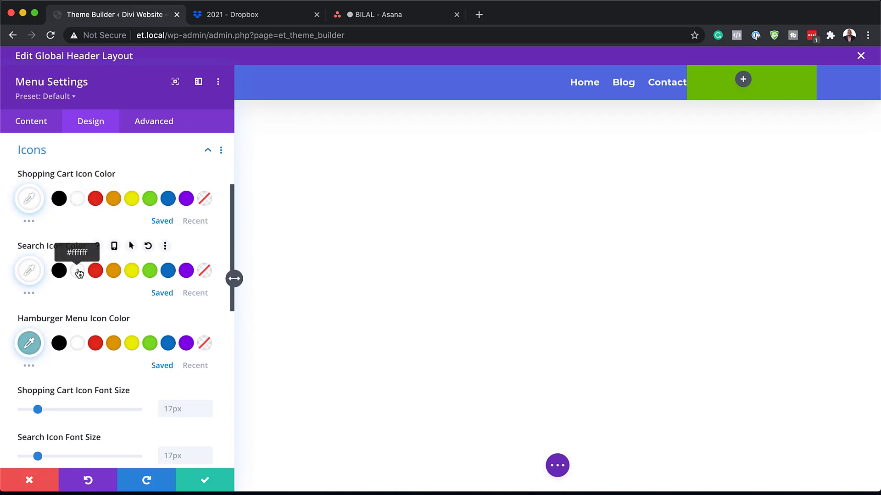
left_click(81, 347)
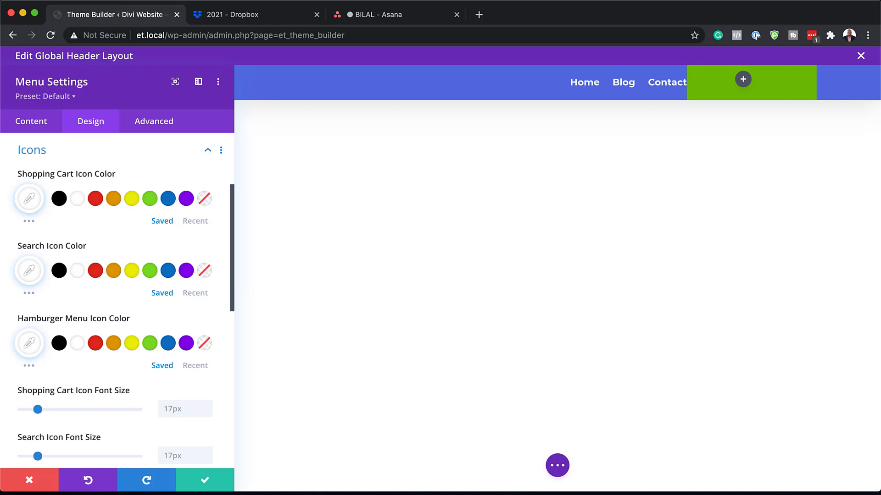
- Enable responsive margins for the Menu module and set linked top and bottom tablet margins of 10px
scroll(109, 351, "down", 5)
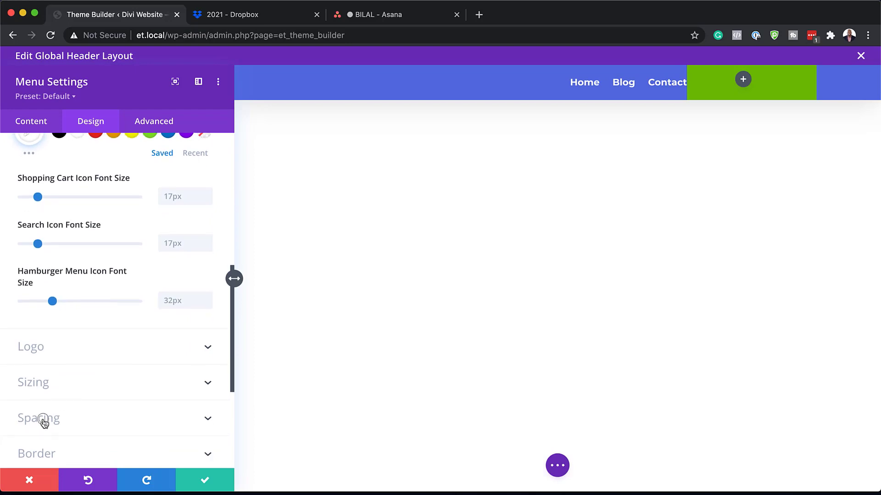
left_click(42, 420)
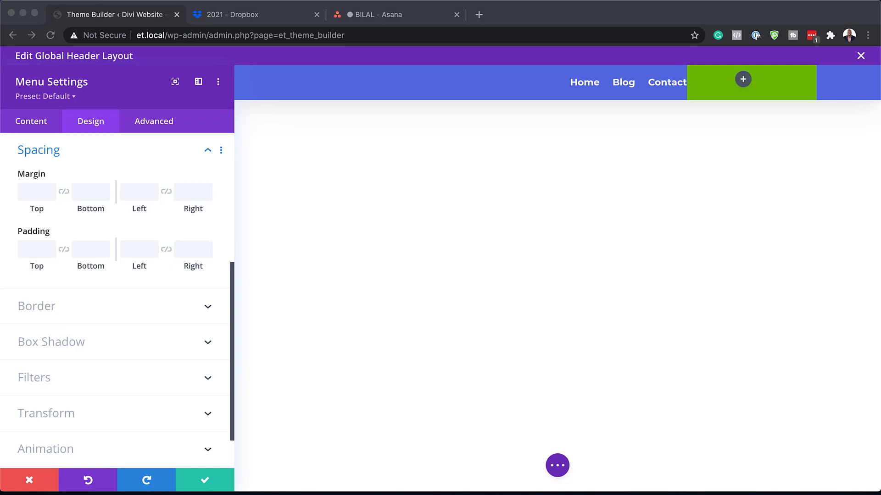
left_click(127, 172)
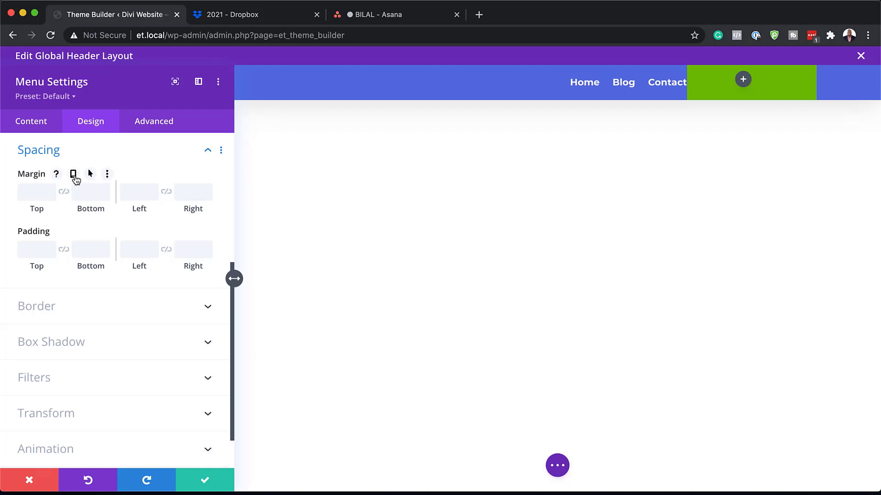
left_click(74, 175)
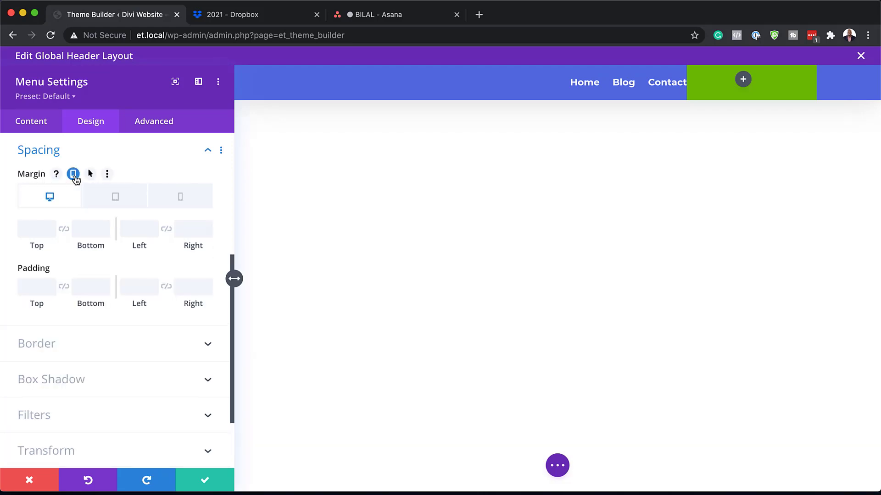
left_click(127, 203)
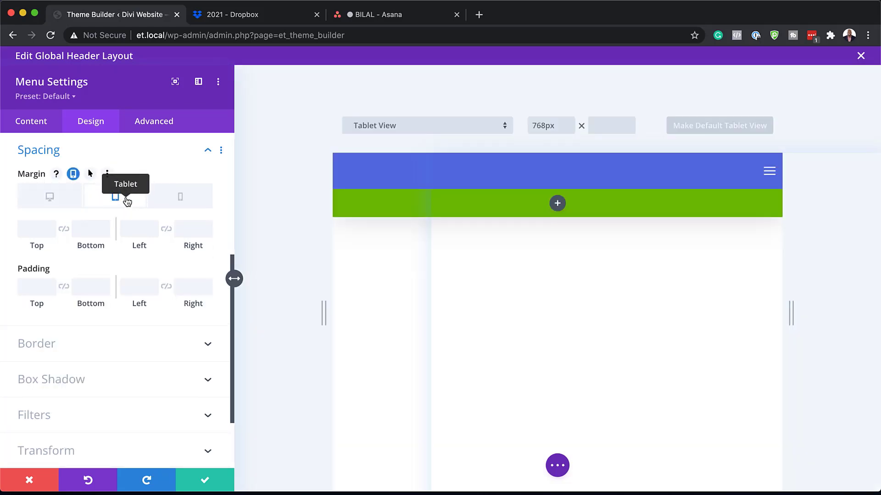
left_click(30, 227)
type("10px")
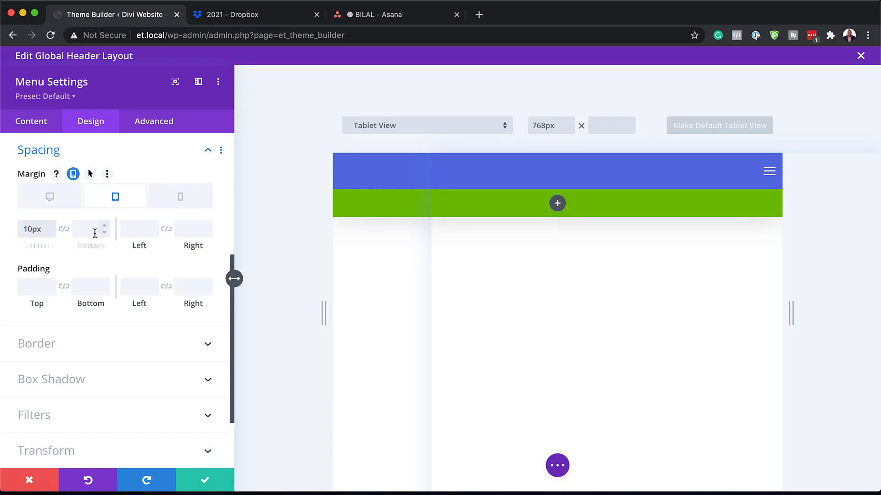
left_click(64, 228)
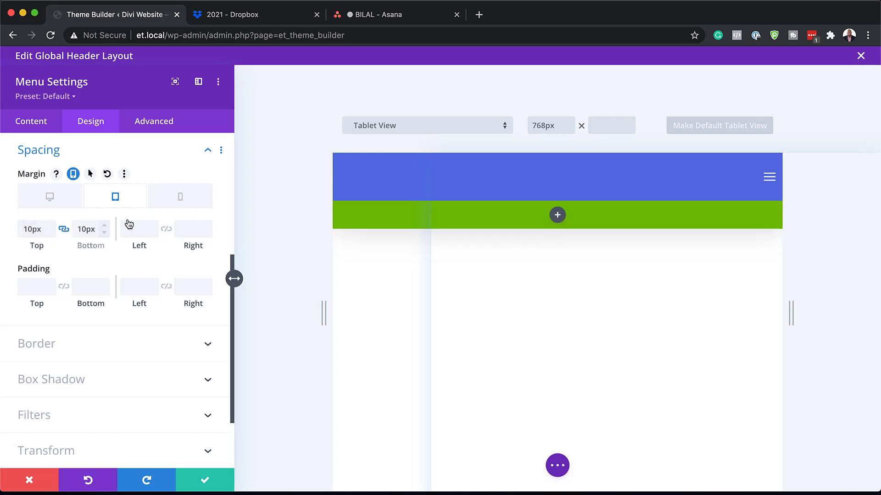
- Give the Menu module linked left and right margins of 5% for tablet
left_click(176, 202)
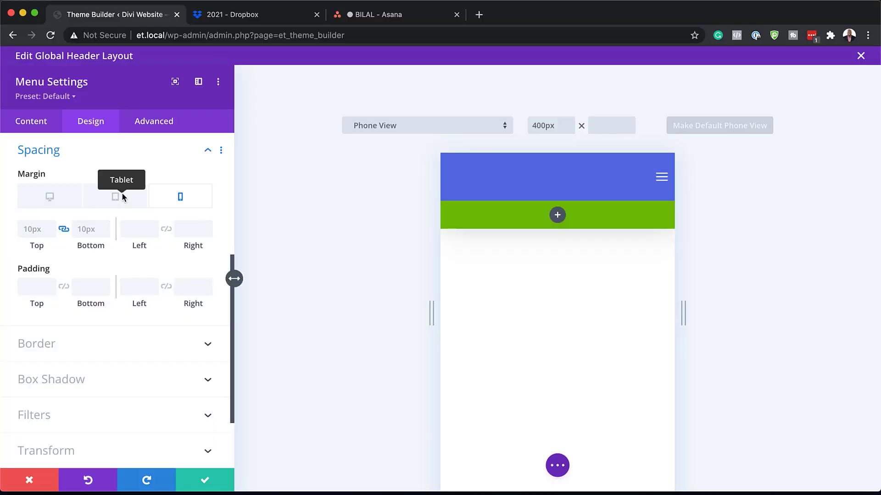
left_click(122, 198)
left_click(136, 225)
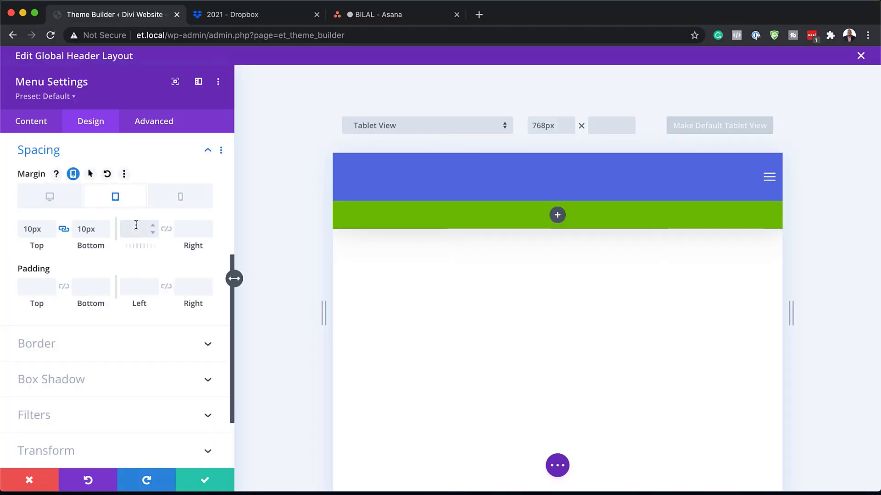
type("5%")
left_click(166, 229)
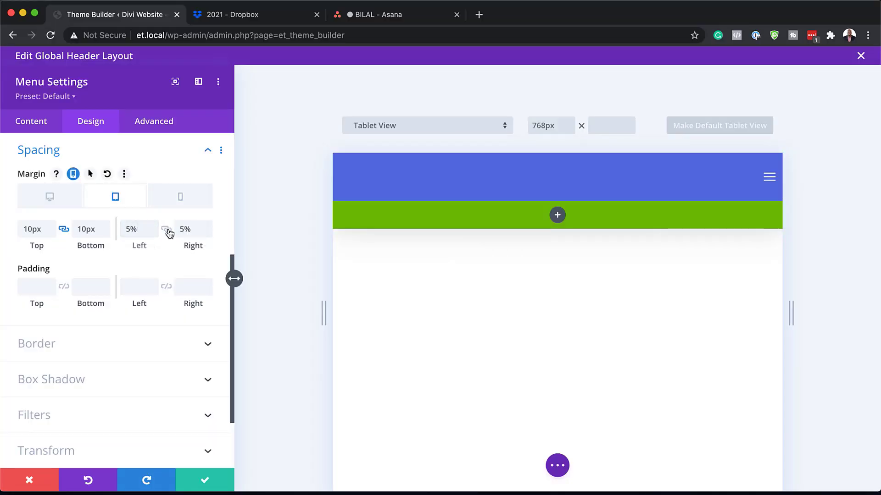
- Check the Menu module's margins for phone and desktop, and save the module settings
left_click(180, 196)
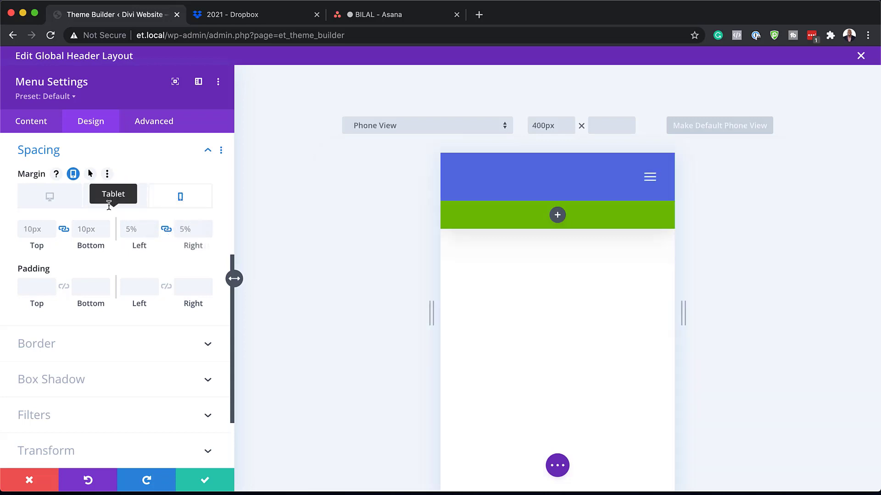
left_click(55, 199)
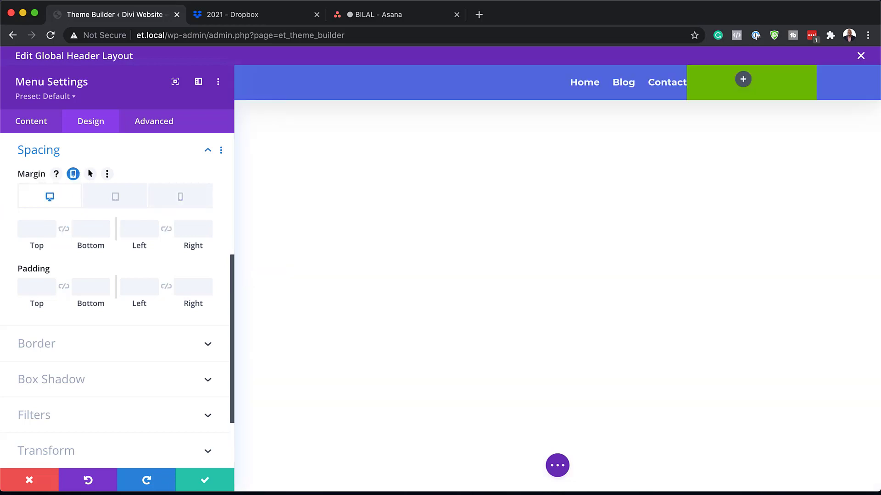
left_click(206, 482)
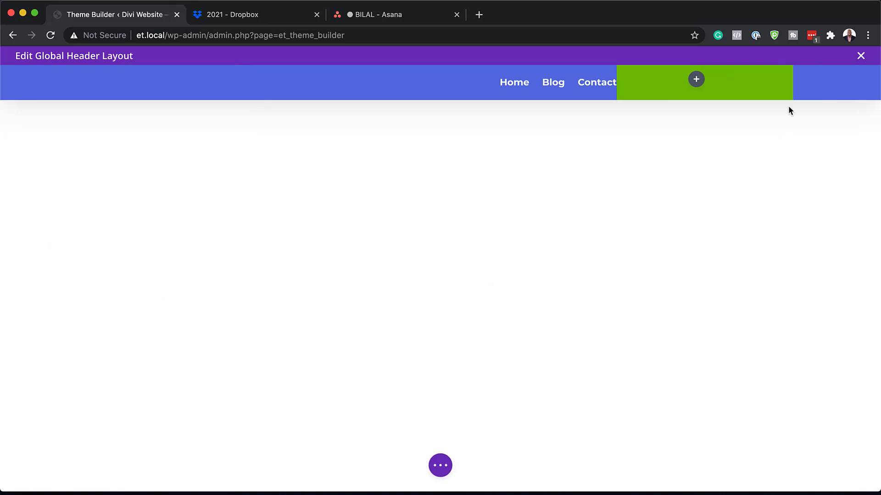
- Insert a Button module into the green second column with the button text Contact Us
left_click(696, 79)
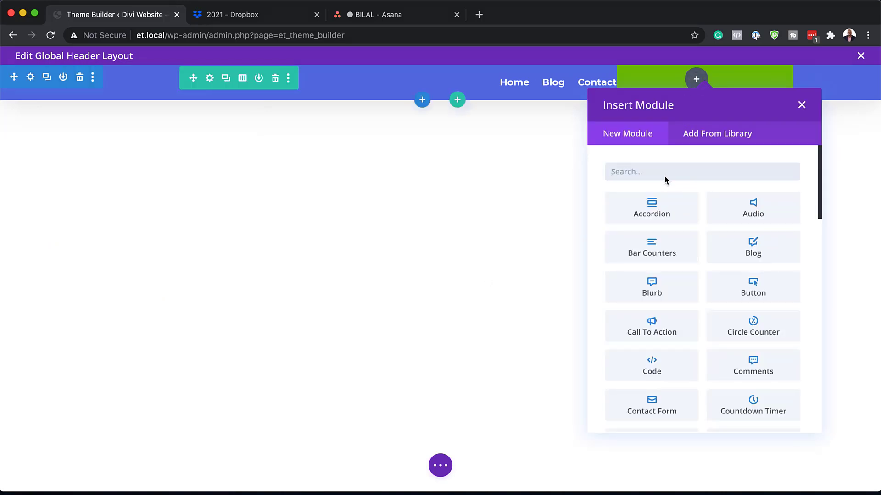
type("butt")
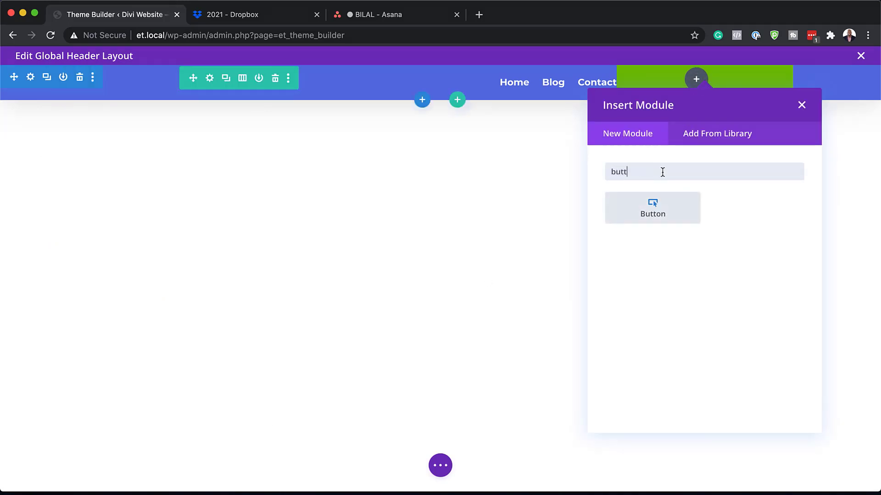
left_click(665, 202)
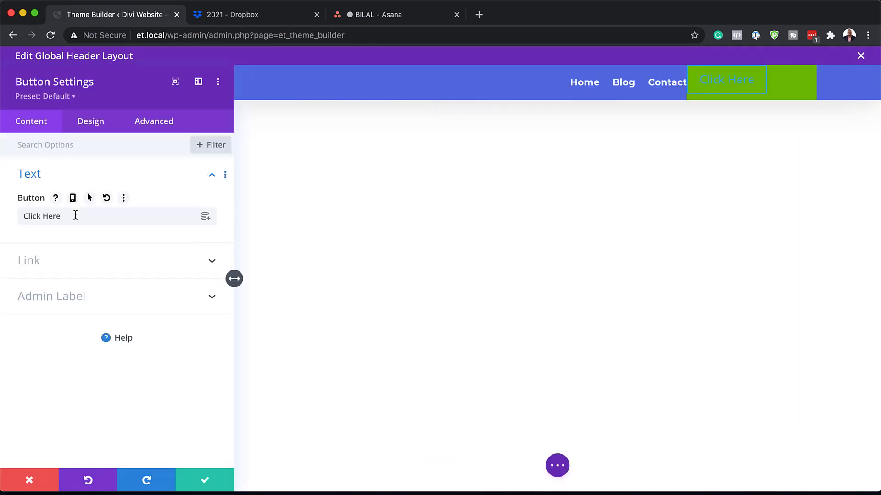
triple_click(73, 217)
type("C")
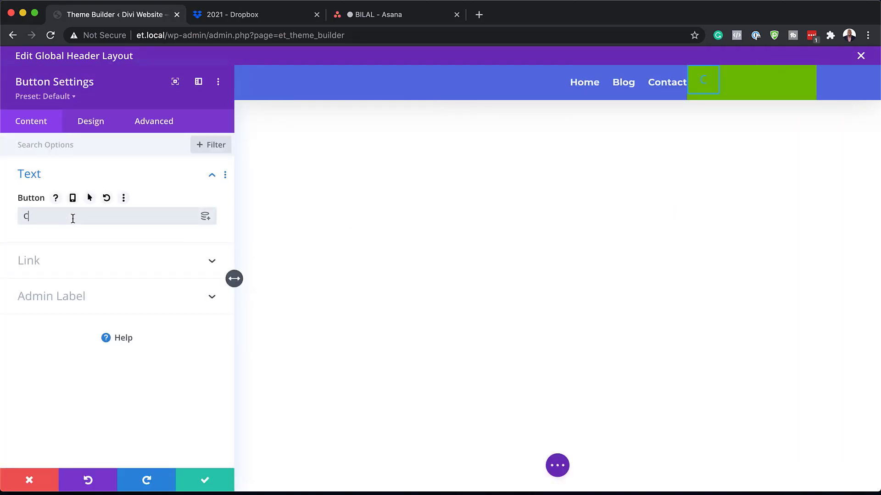
type("ontact Us")
- Set the Contact Us button's link URL to the placeholder #
left_click(33, 259)
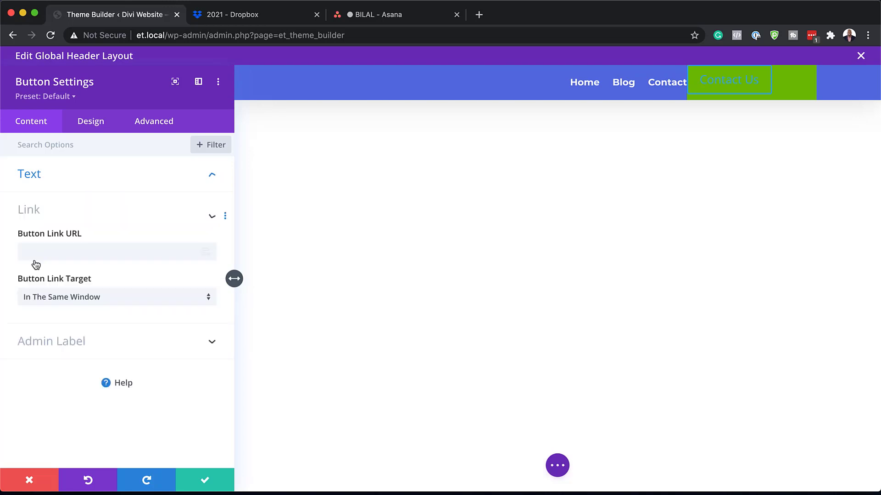
left_click(28, 262)
type("#")
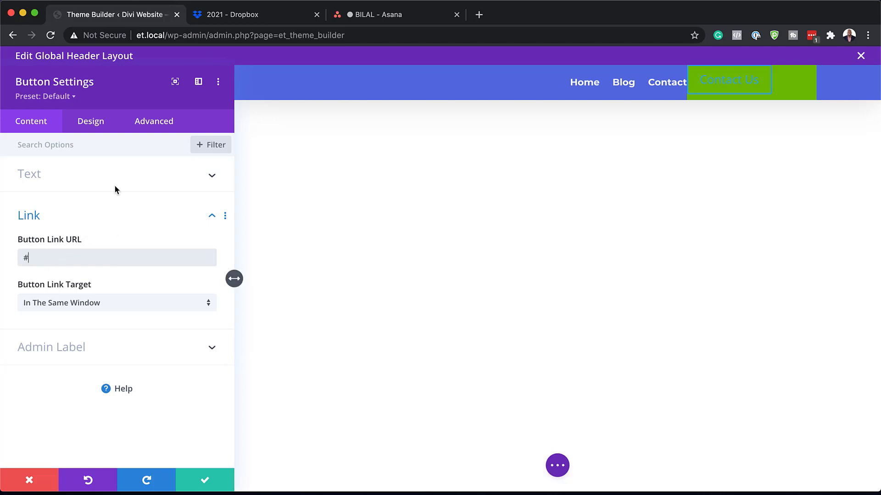
- Center the Contact Us button within its column
left_click(102, 124)
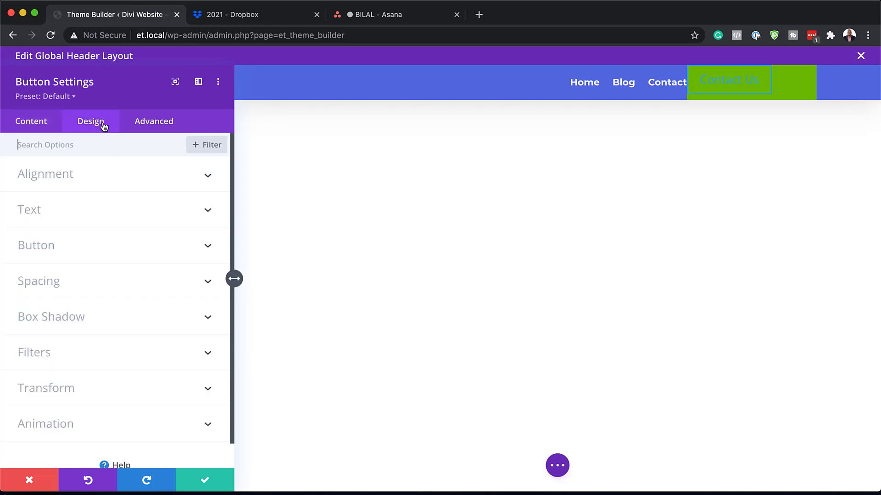
left_click(73, 176)
left_click(115, 217)
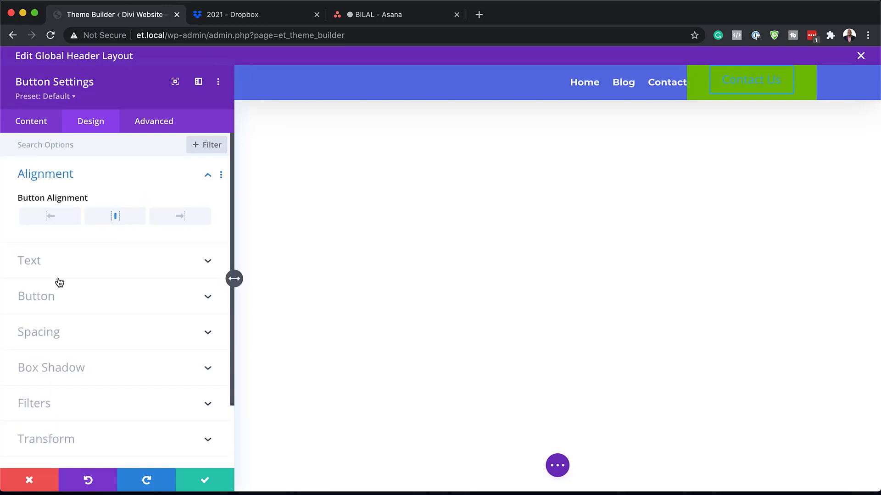
- Enable custom styles for the Contact Us button and set its text size to 17px
left_click(49, 297)
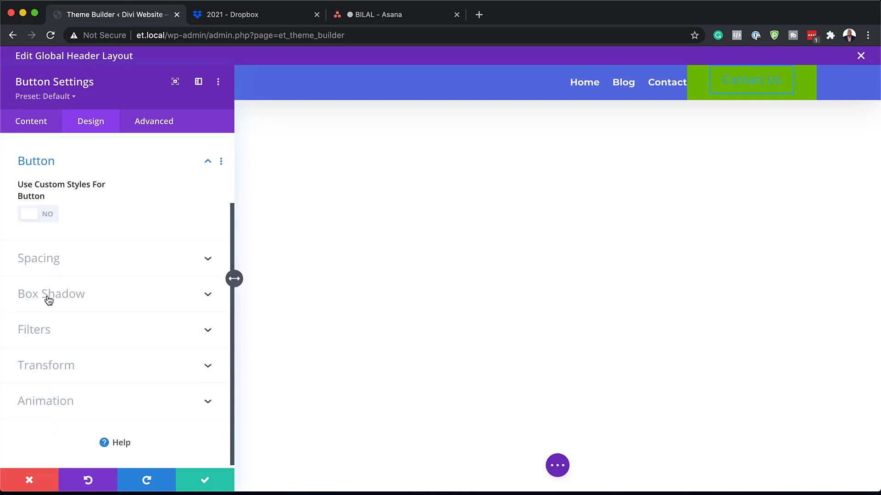
left_click(49, 216)
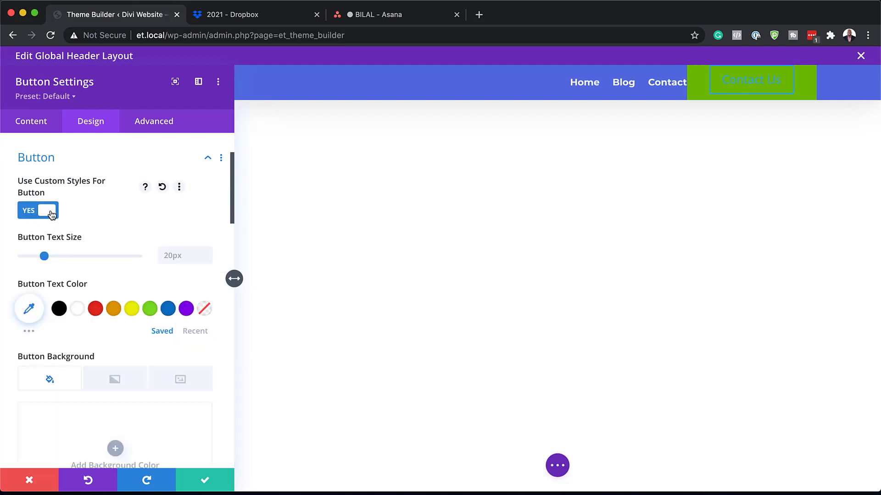
left_click(177, 255)
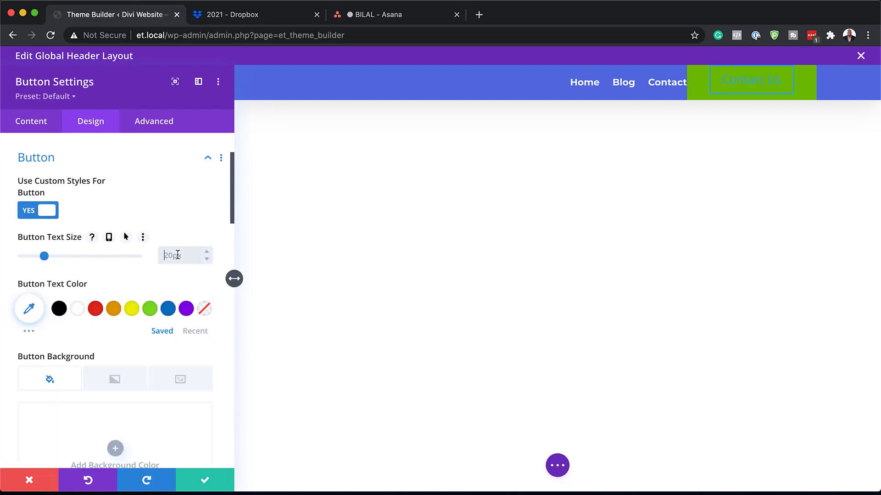
type("17")
key("Return")
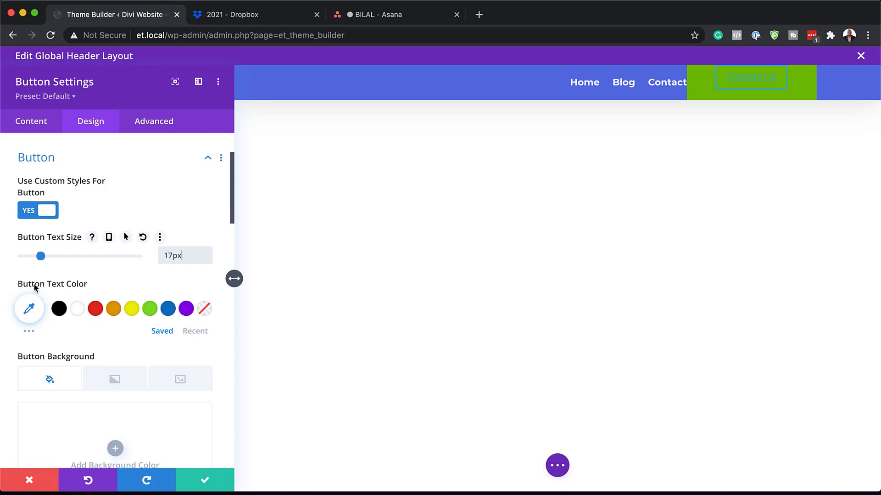
- Set the Contact Us button's text color to white and its border width to 0px
left_click(78, 310)
scroll(91, 337, "down", 5)
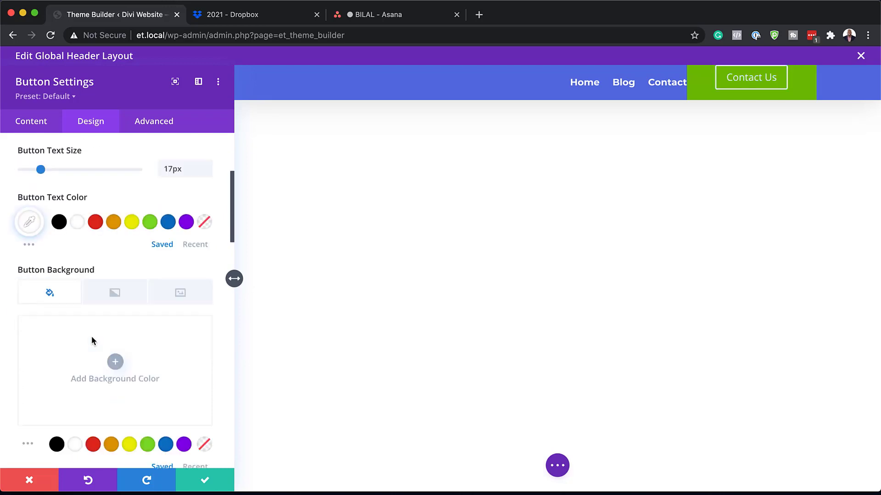
scroll(92, 339, "down", 1)
left_click_drag(23, 433, 10, 434)
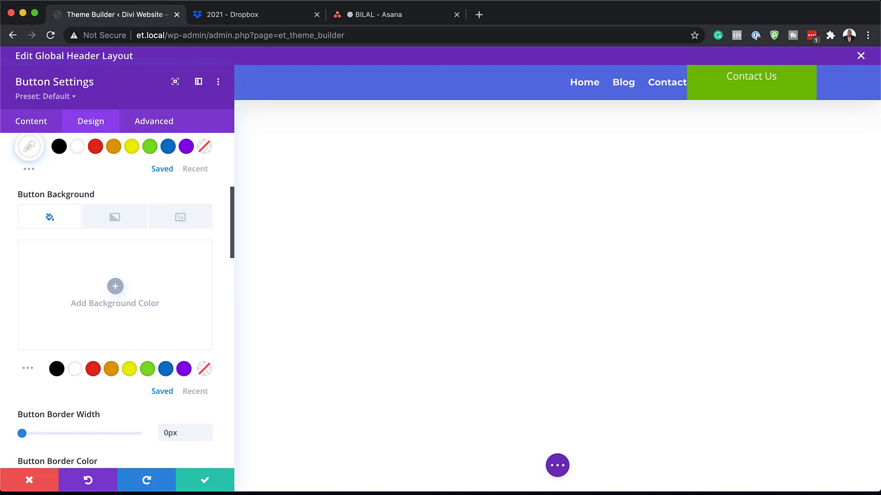
- Set the Contact Us button's font to Montserrat with the all-uppercase font style
scroll(179, 326, "down", 13)
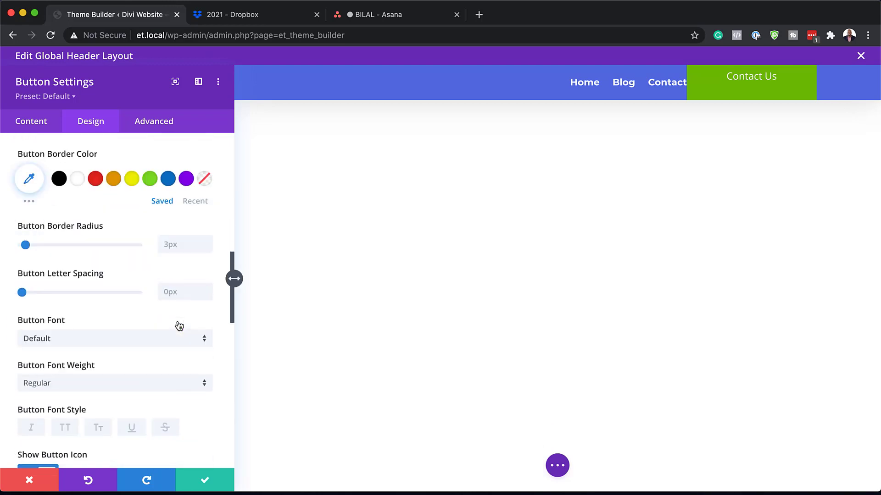
left_click(55, 338)
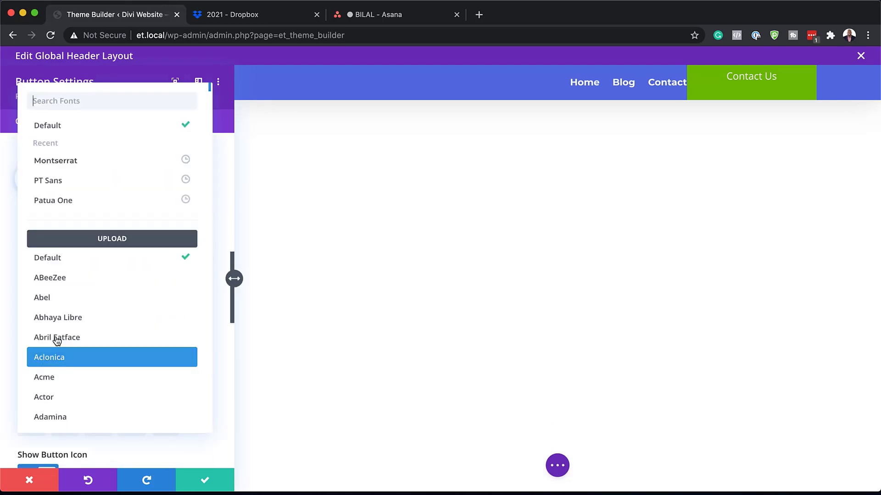
left_click(73, 160)
scroll(98, 399, "down", 1)
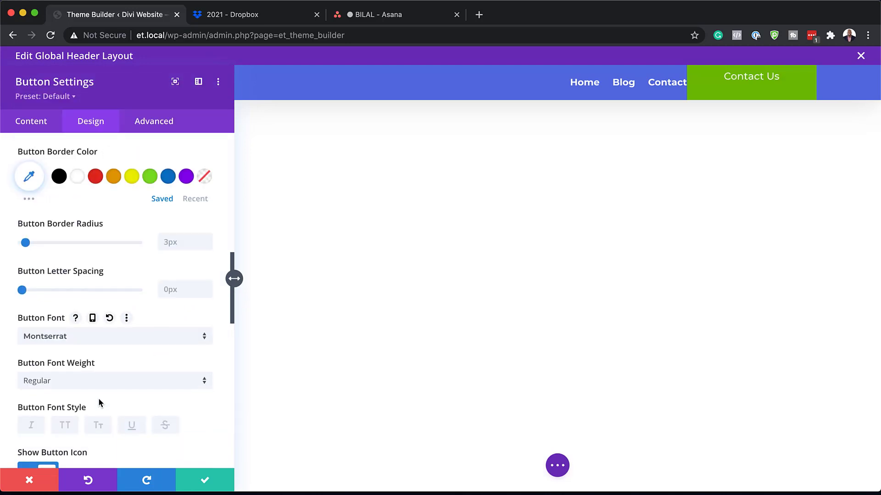
left_click(67, 423)
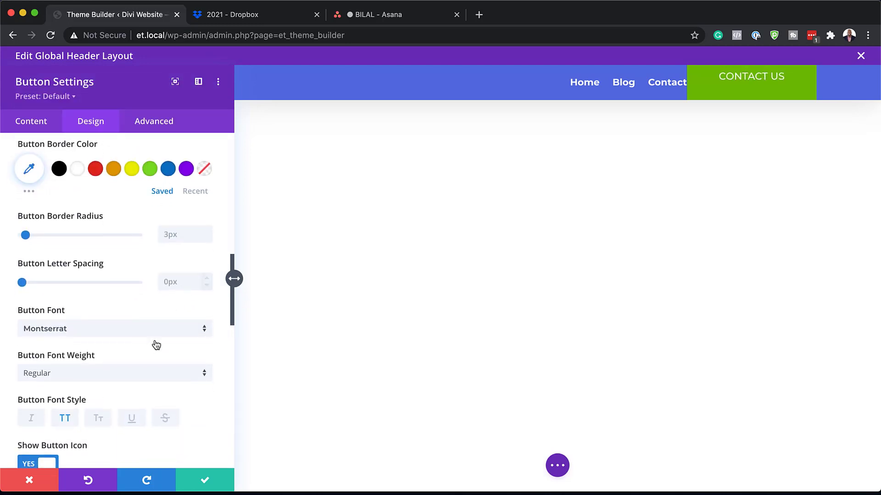
- Give the Contact Us button linked top and bottom margins of 30px
scroll(154, 349, "down", 5)
scroll(154, 354, "down", 10)
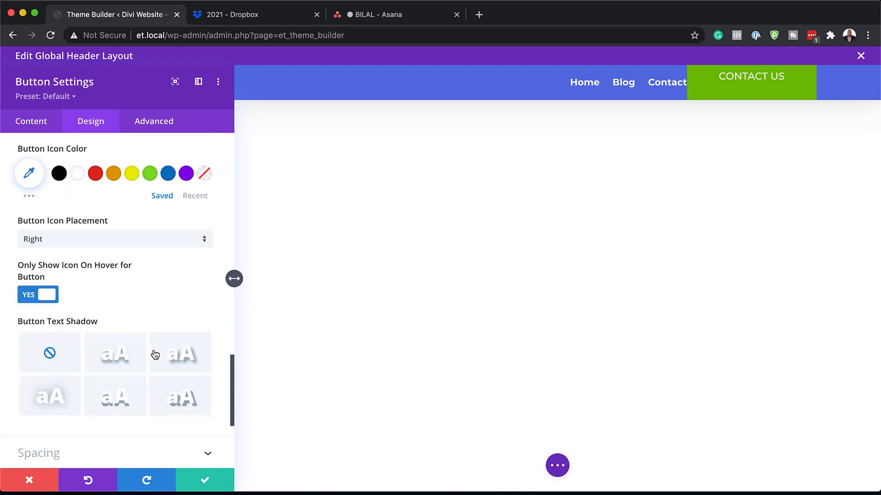
left_click(82, 376)
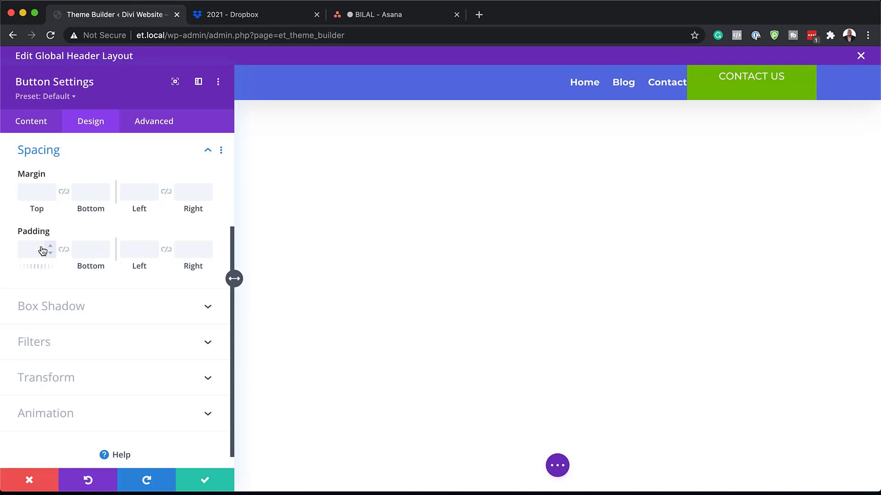
left_click(34, 194)
type("3")
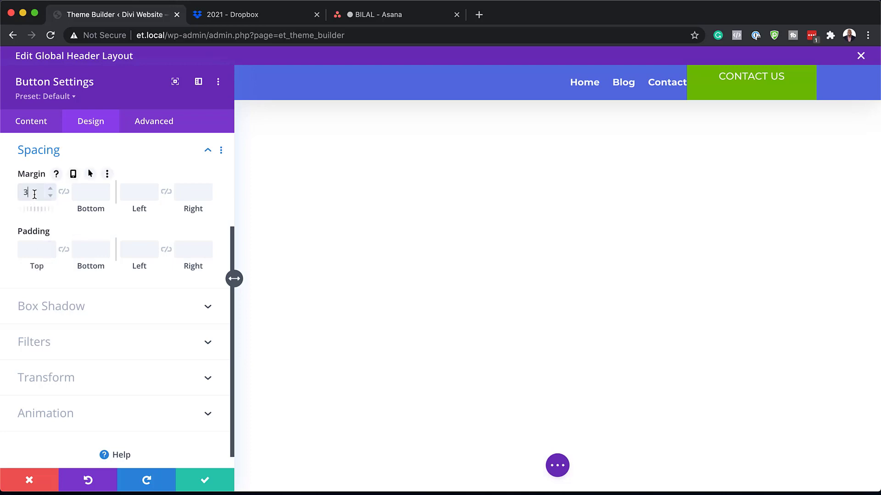
type("0")
left_click(65, 194)
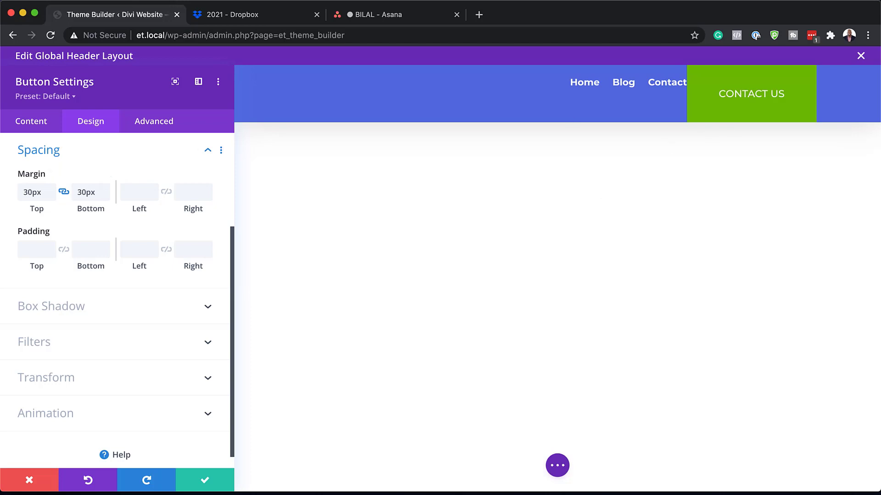
- Set the Contact Us button's sticky position to Stick to Top and save the module settings
left_click(164, 124)
scroll(169, 301, "down", 1)
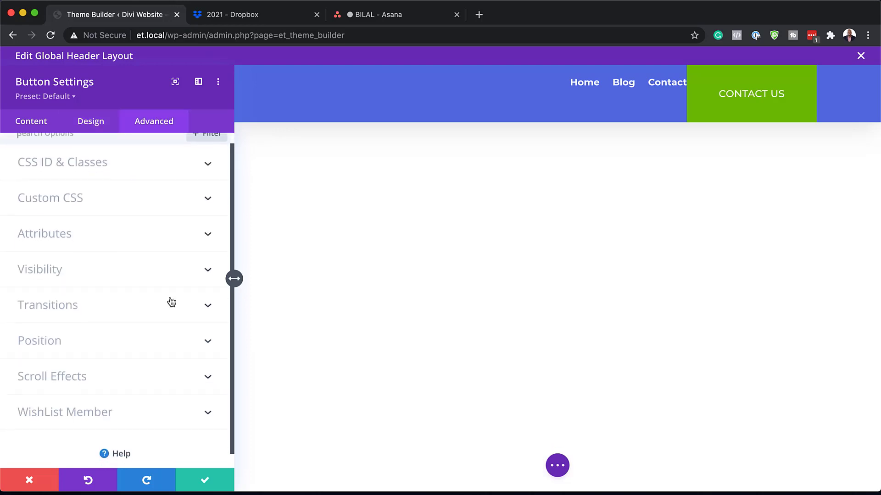
left_click(102, 329)
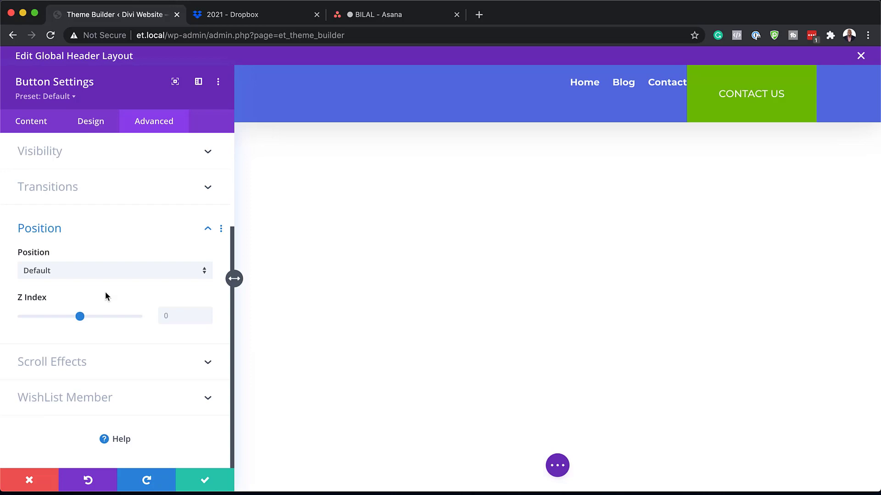
left_click(100, 365)
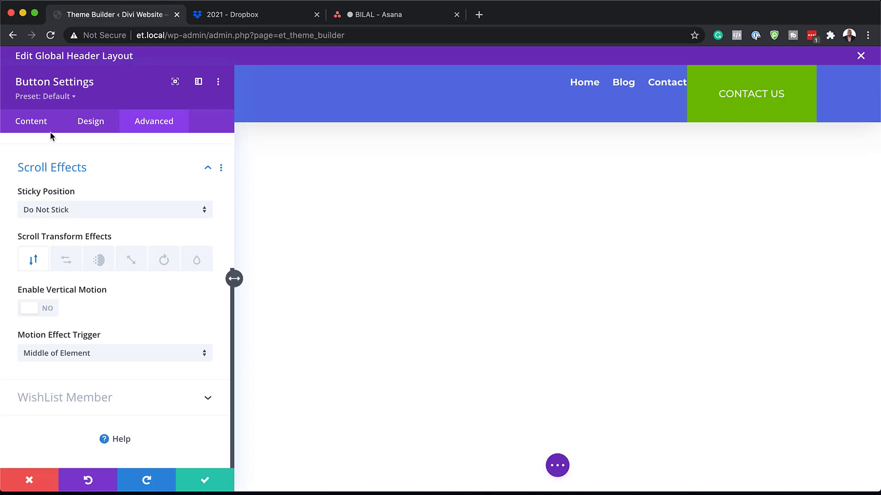
left_click(69, 209)
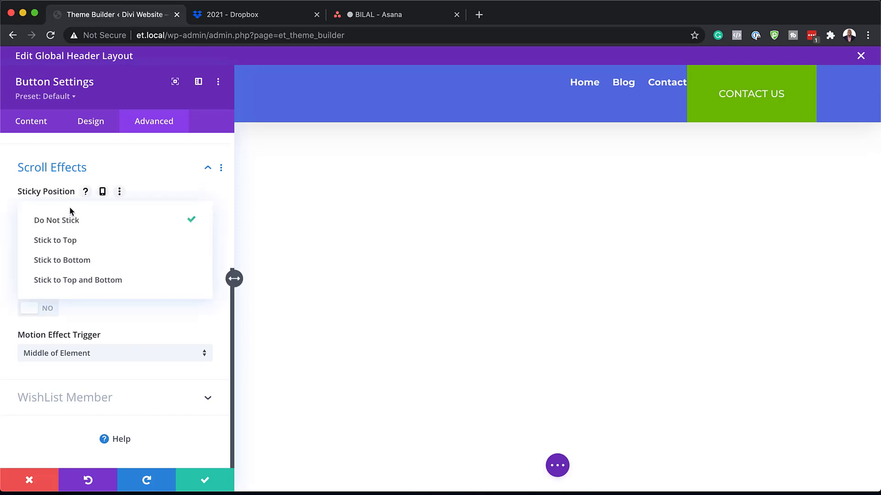
left_click(112, 242)
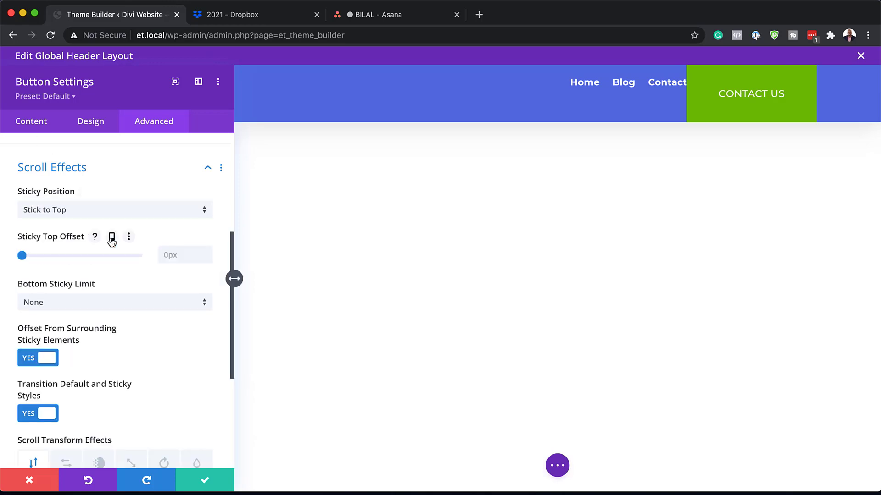
left_click(205, 480)
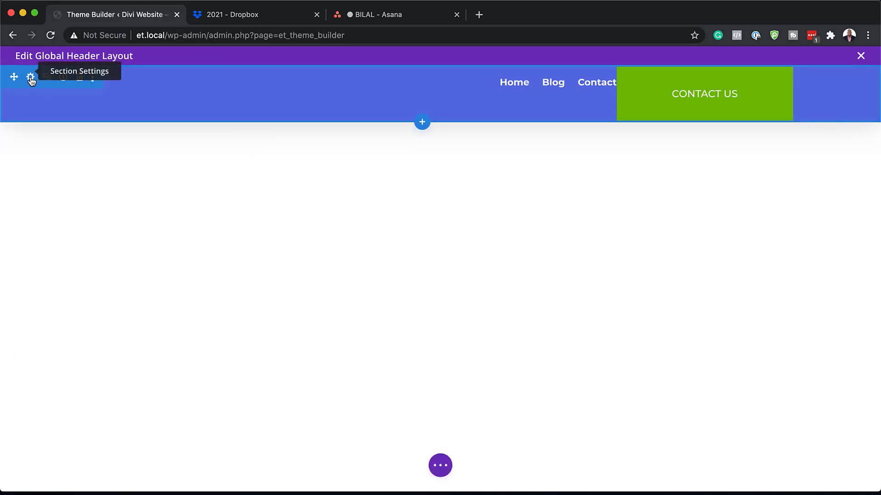
- Enable sticky styles for the header section's background, set the sticky background color to white and save the section
left_click(31, 78)
left_click(122, 208)
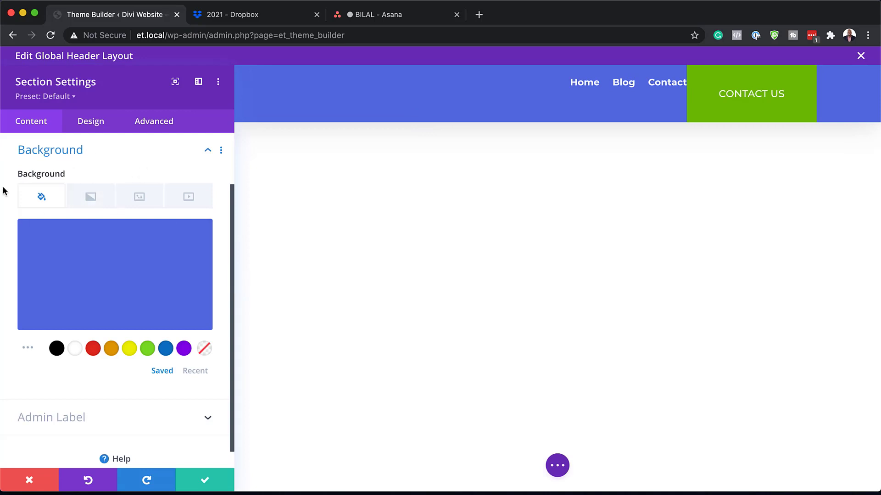
mouse_move(126, 177)
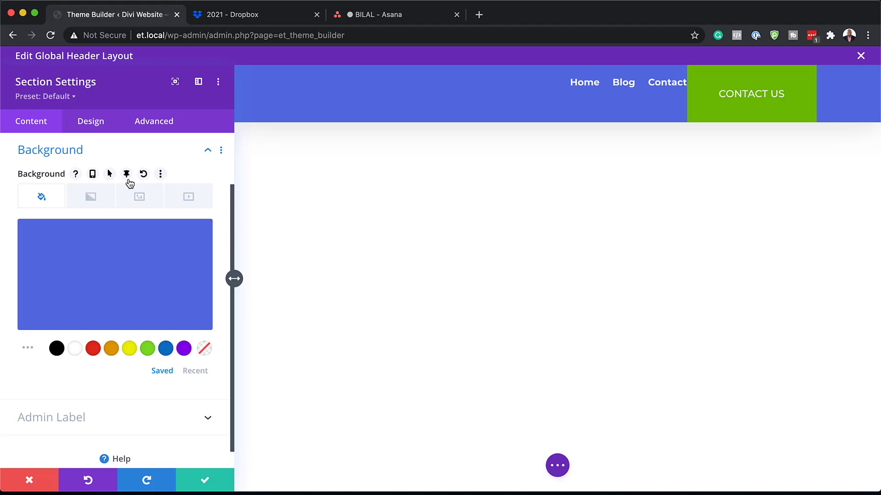
left_click(128, 176)
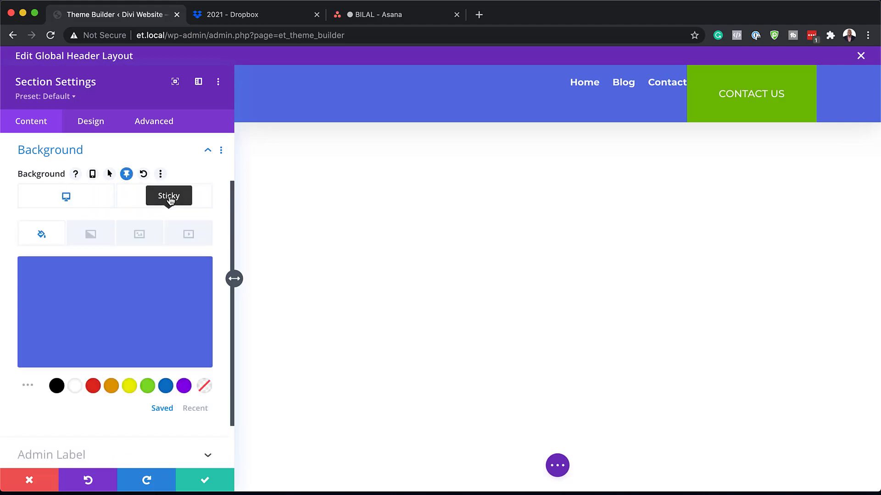
left_click(185, 202)
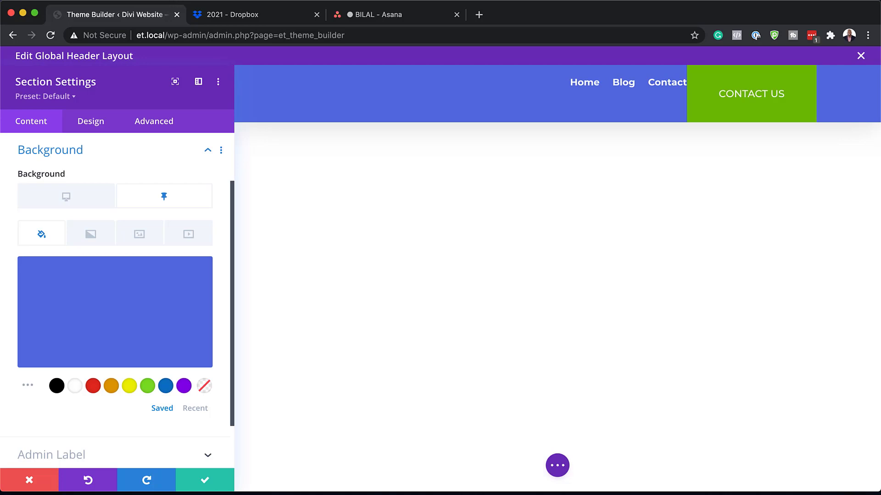
left_click(78, 387)
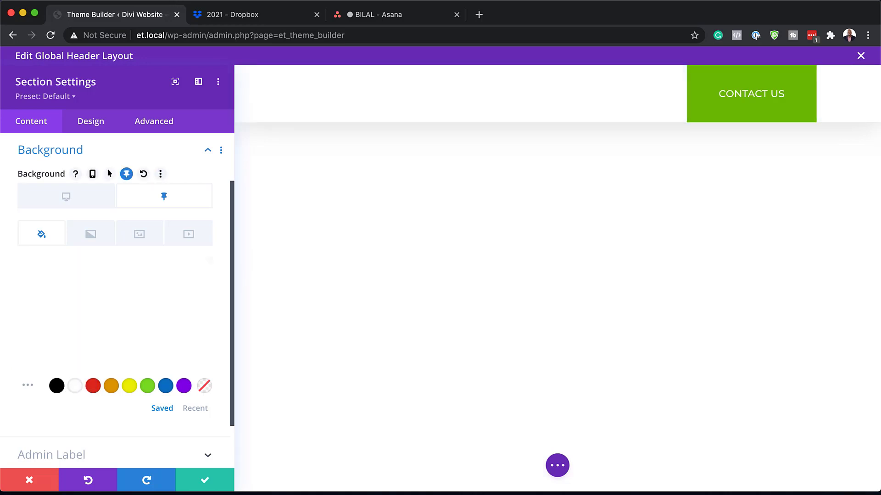
left_click(211, 481)
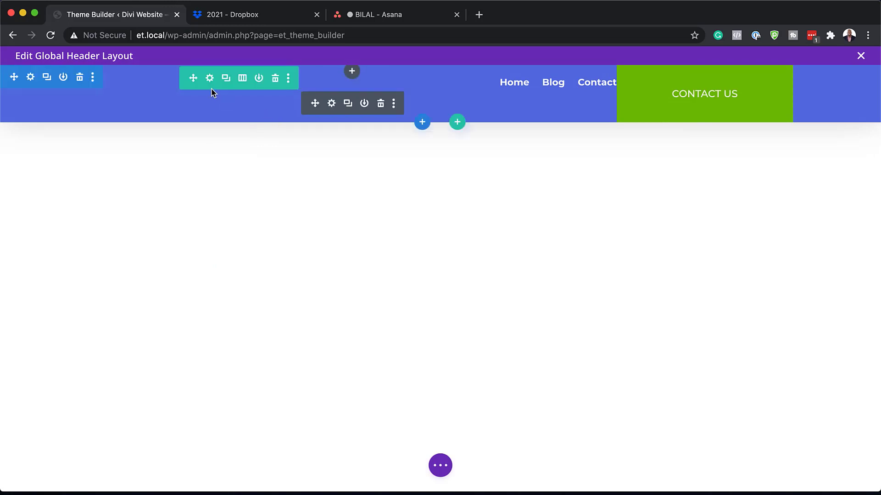
- Enable sticky styles for the header row's width and set the sticky width to 100%
left_click(212, 80)
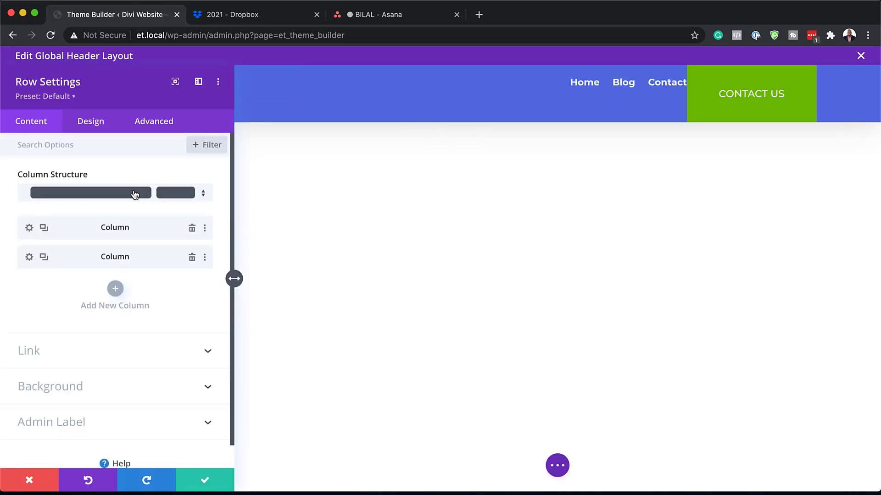
left_click(97, 126)
left_click(51, 175)
scroll(102, 268, "down", 3)
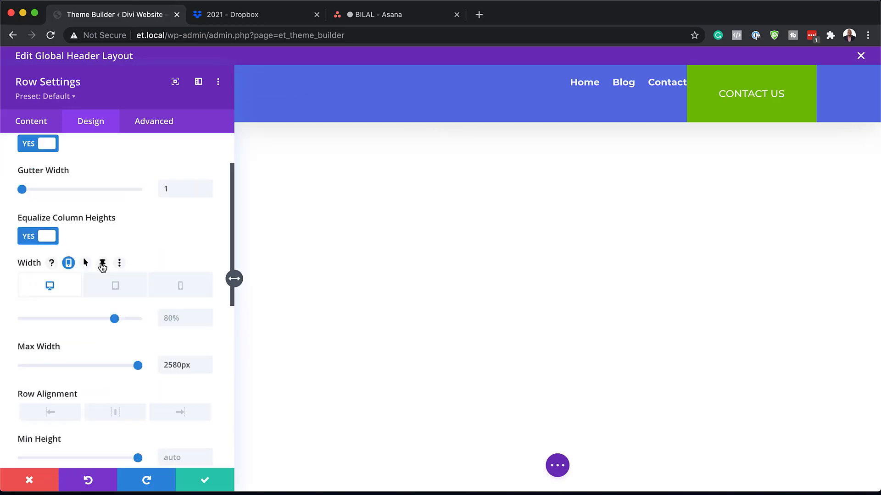
left_click(102, 264)
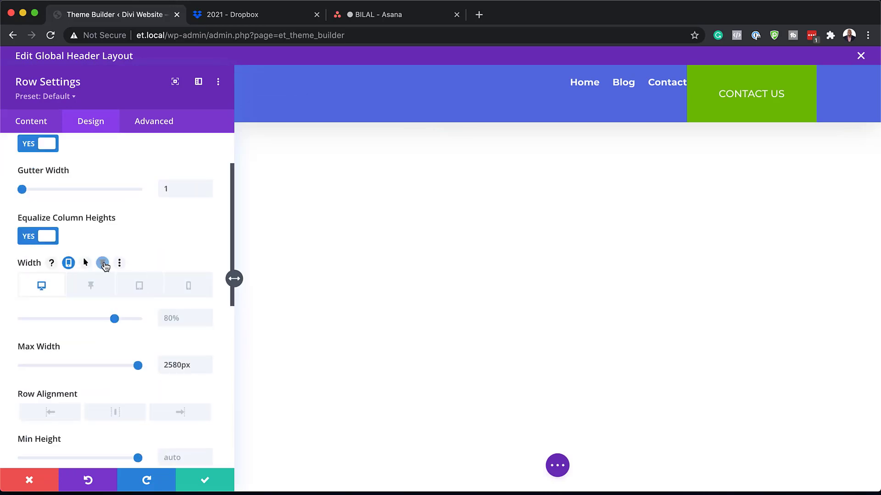
left_click(94, 292)
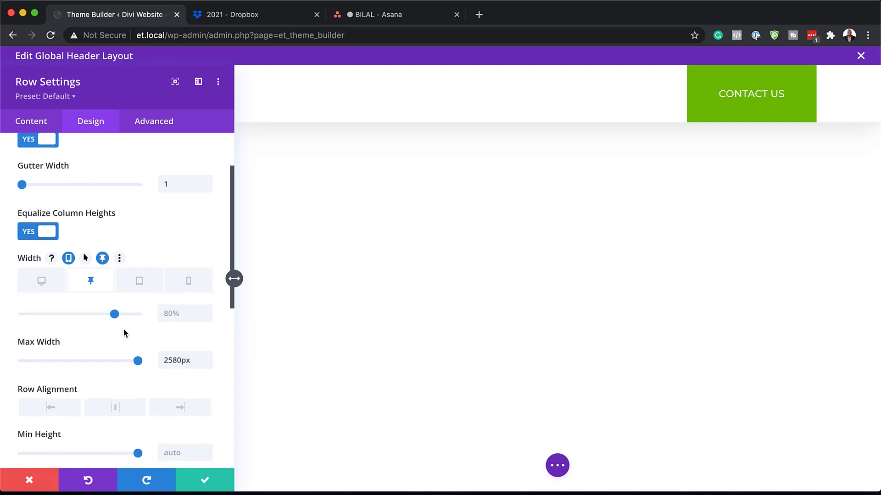
scroll(123, 328, "down", 1)
left_click_drag(115, 290, 140, 291)
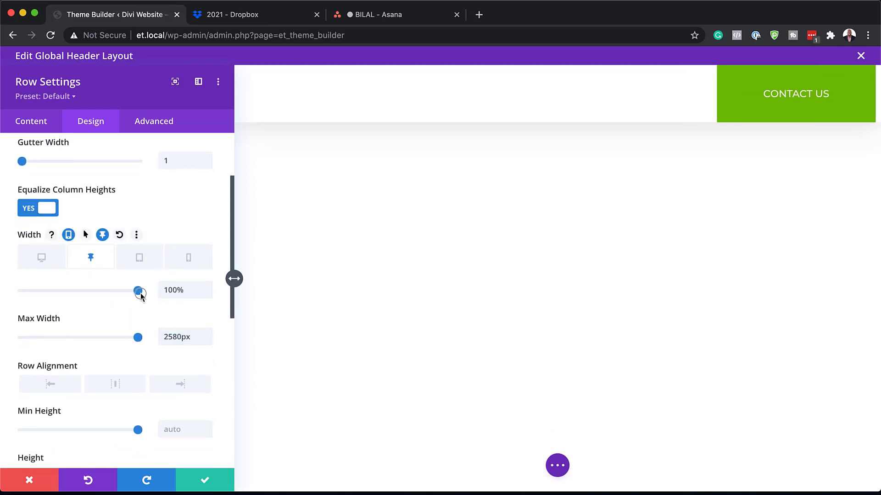
- Enable sticky styles for the first column's padding and set the sticky top and bottom padding to 0px
left_click(32, 121)
left_click(29, 228)
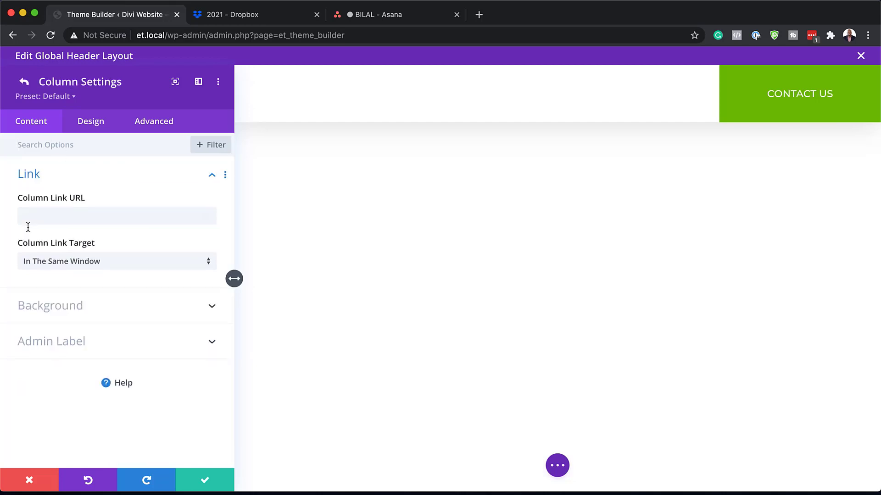
left_click(96, 127)
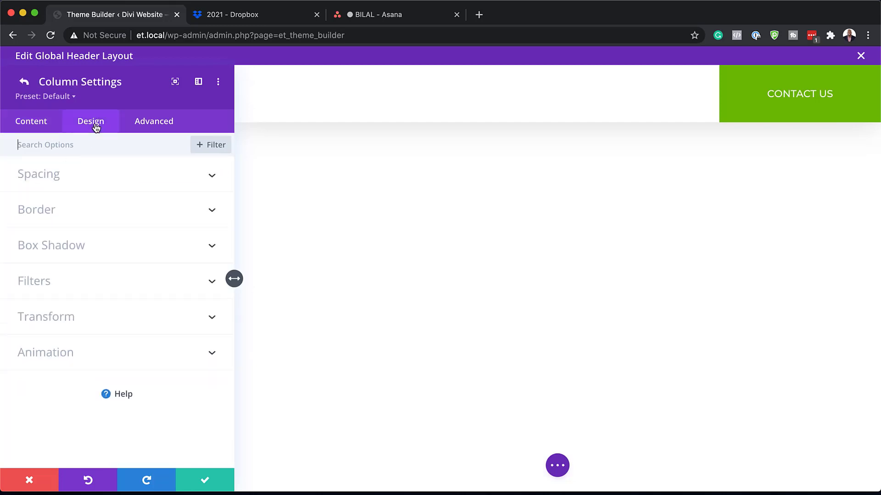
left_click(58, 177)
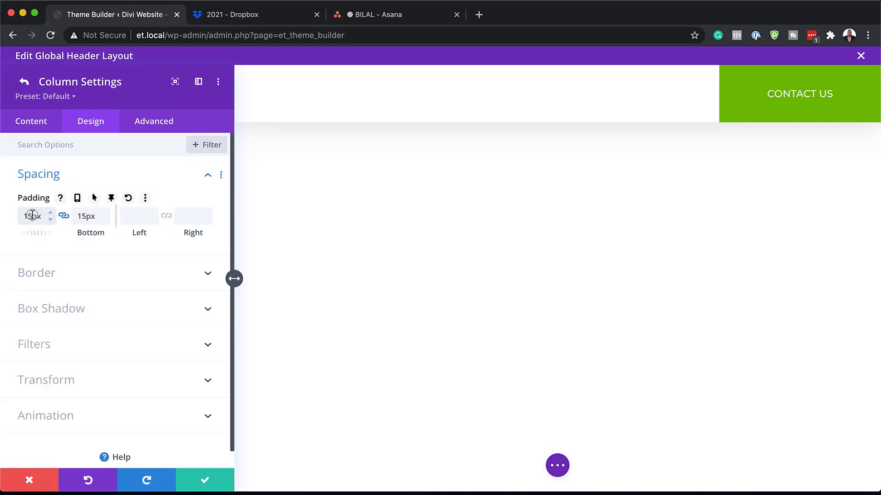
left_click_drag(32, 215, 6, 211)
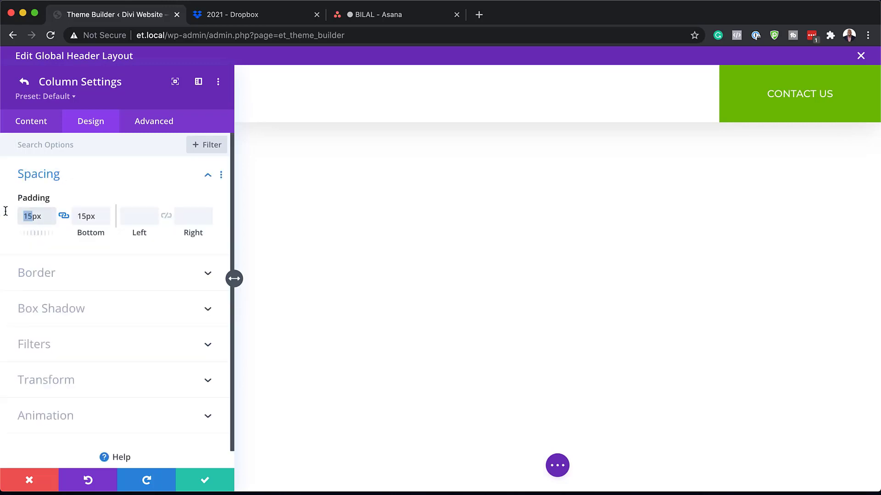
left_click(140, 184)
left_click(64, 186)
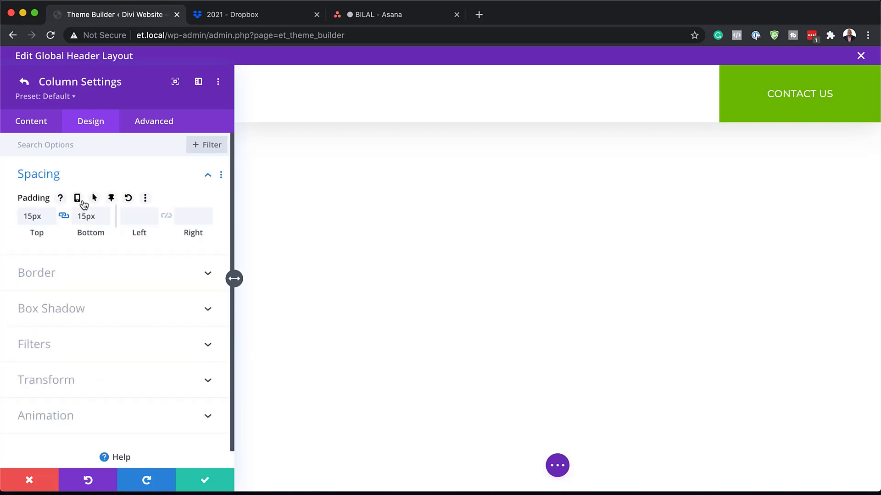
left_click(112, 199)
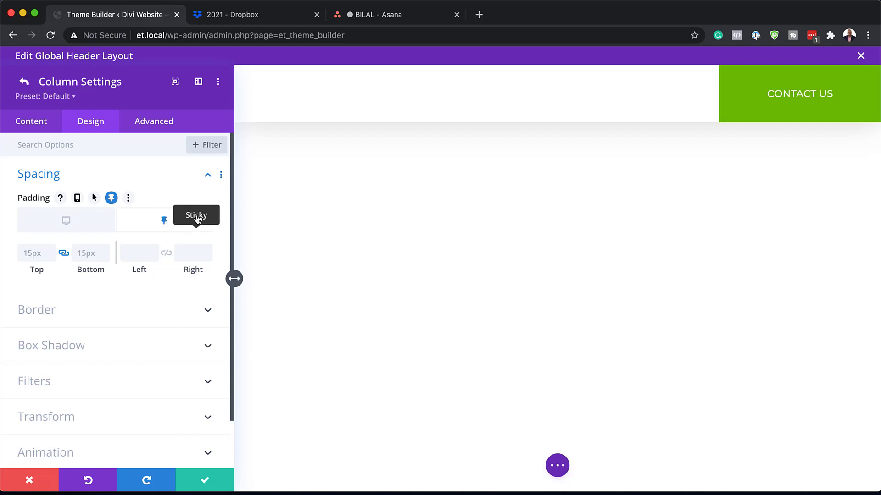
left_click(37, 254)
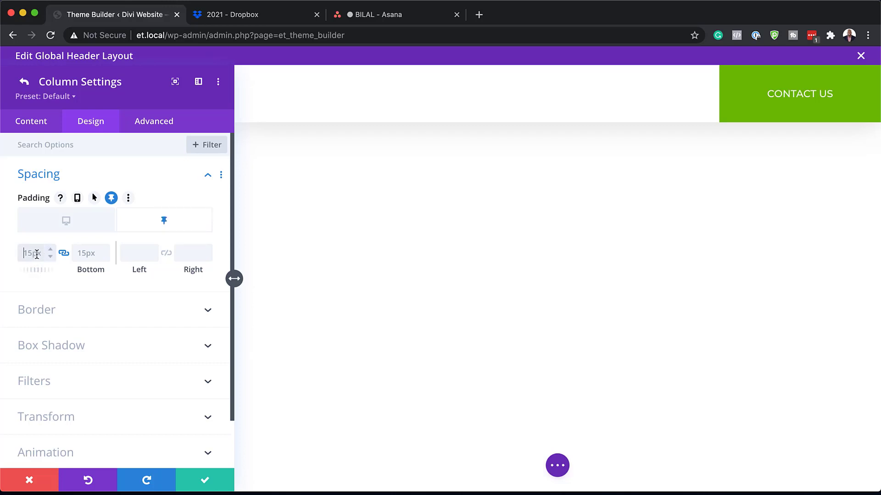
type("0")
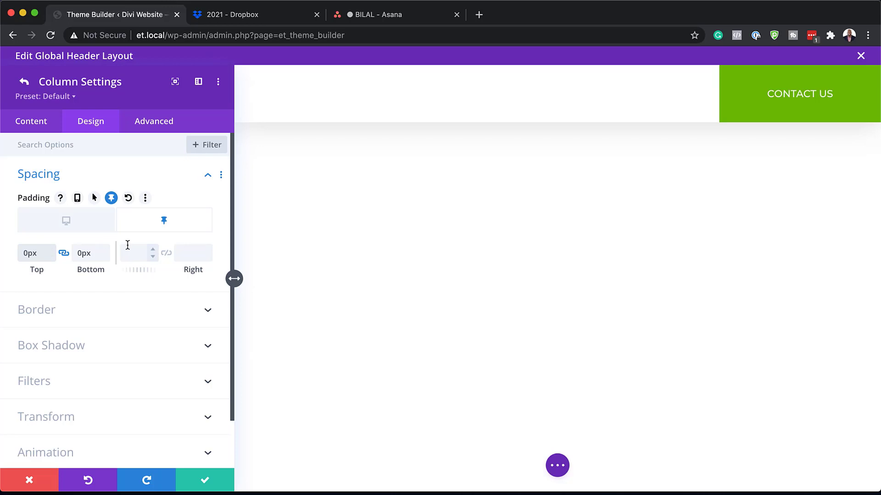
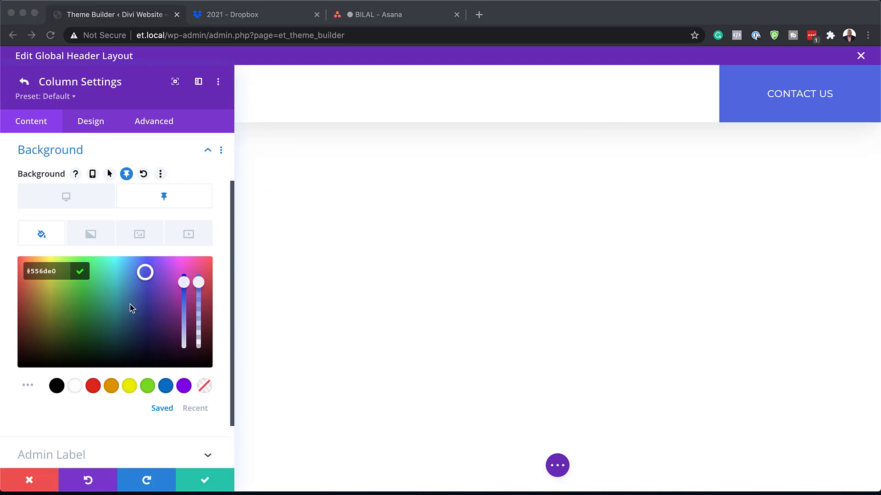
- Save the button column's sticky background settings and close the header row settings
scroll(132, 308, "down", 1)
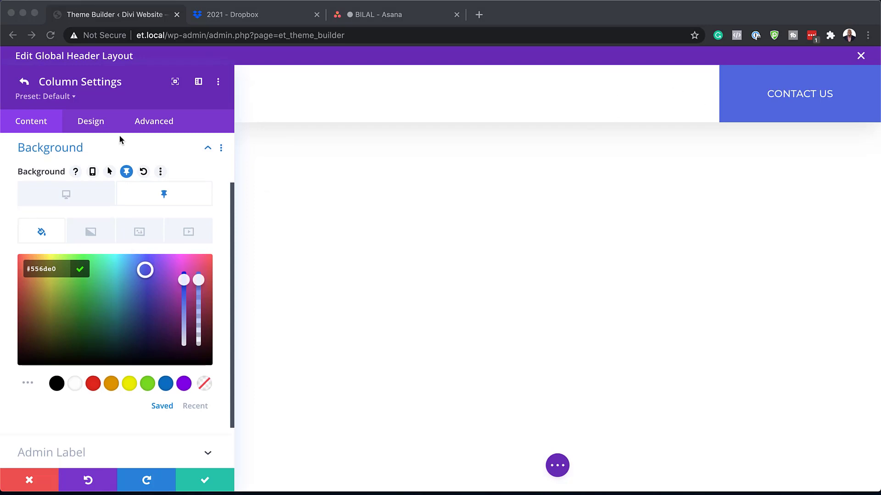
left_click(206, 483)
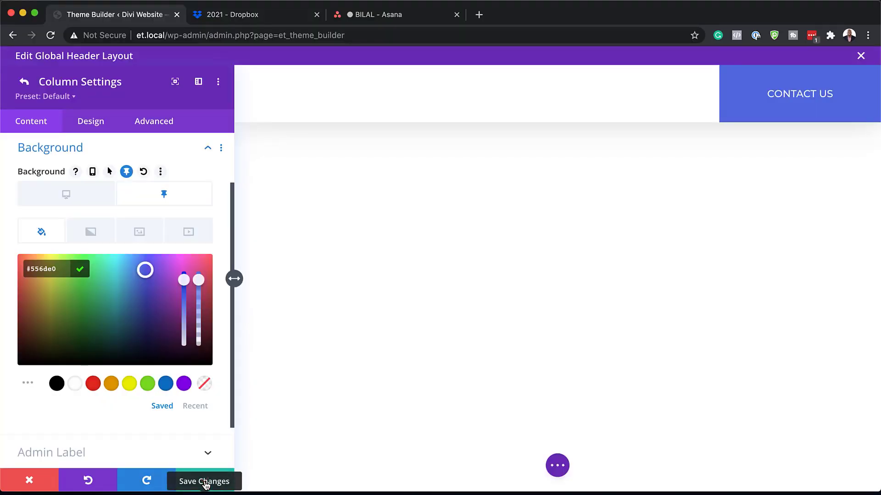
left_click(206, 483)
left_click(206, 483)
left_click(206, 483)
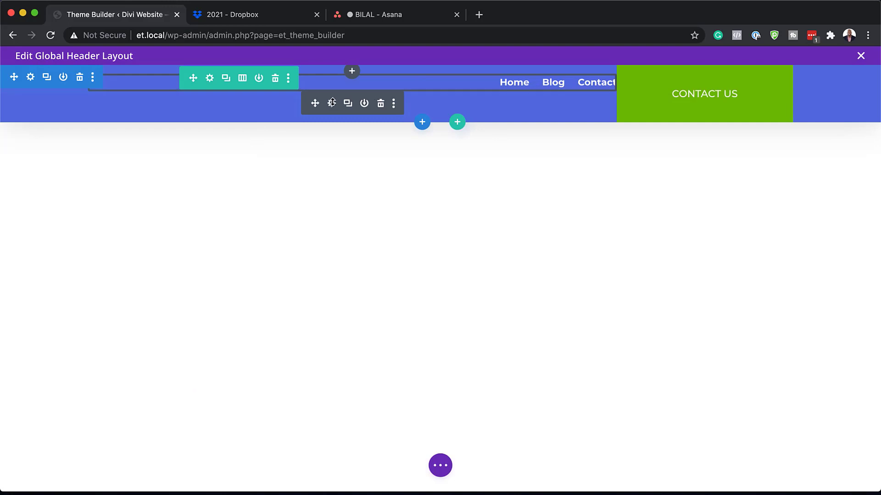
- Enable sticky styles for the menu module's text color and set the sticky menu text color to #556de0
left_click(332, 104)
left_click(92, 121)
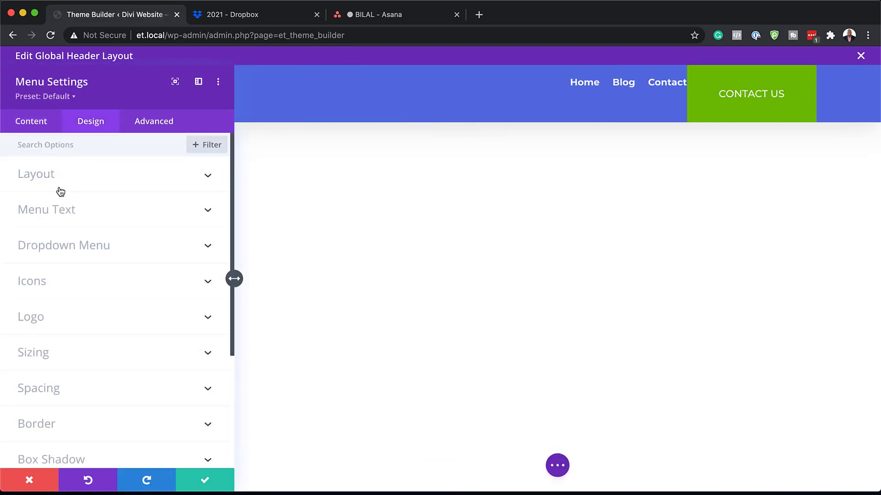
left_click(58, 209)
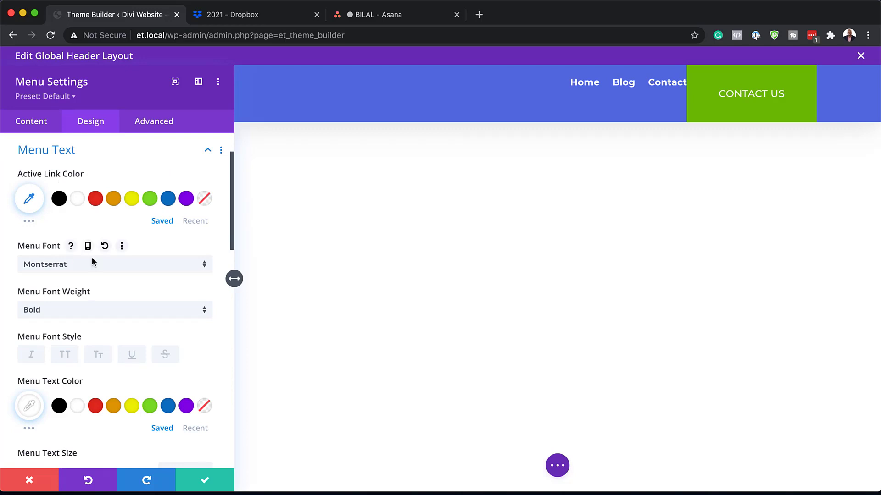
scroll(106, 262, "down", 1)
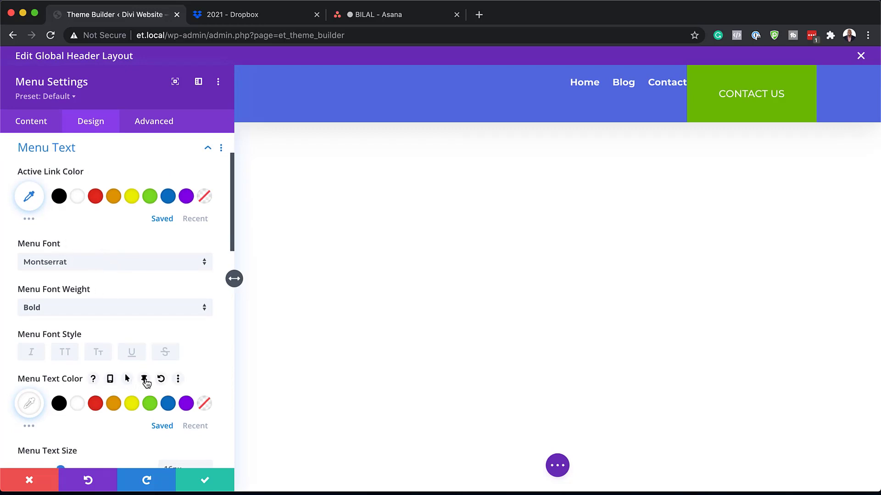
left_click(144, 379)
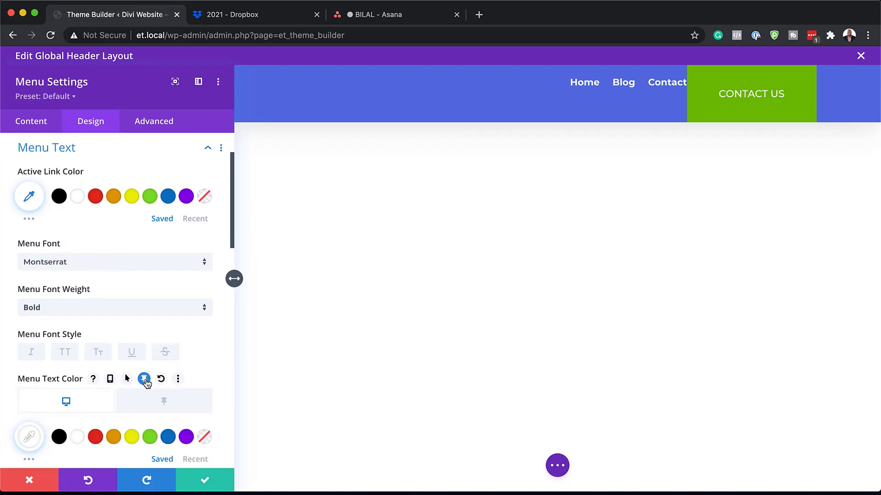
left_click(186, 406)
scroll(186, 405, "down", 3)
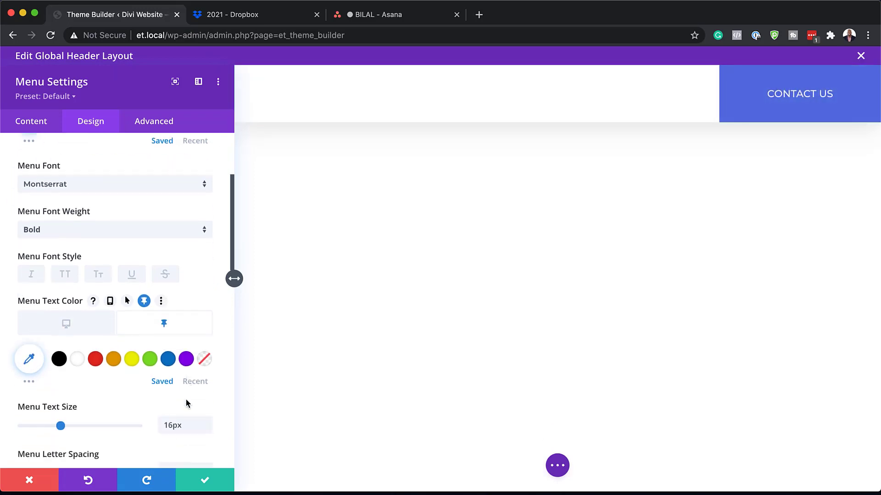
left_click(28, 359)
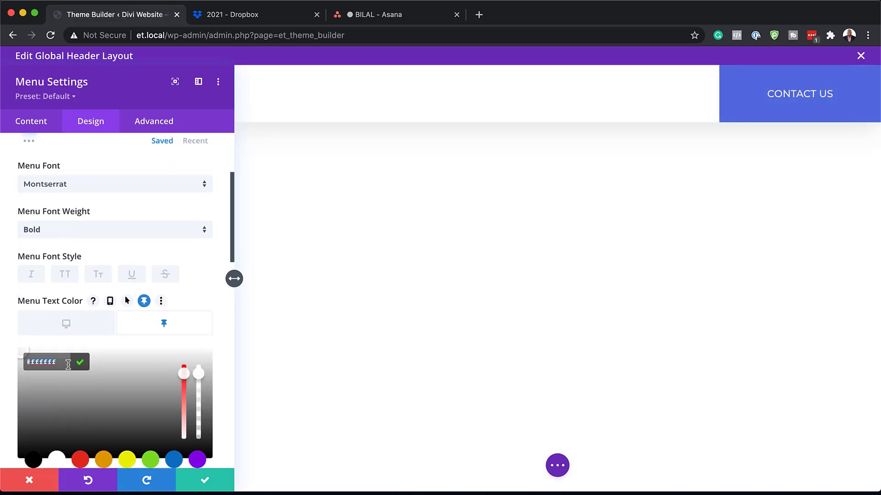
type("#556de0")
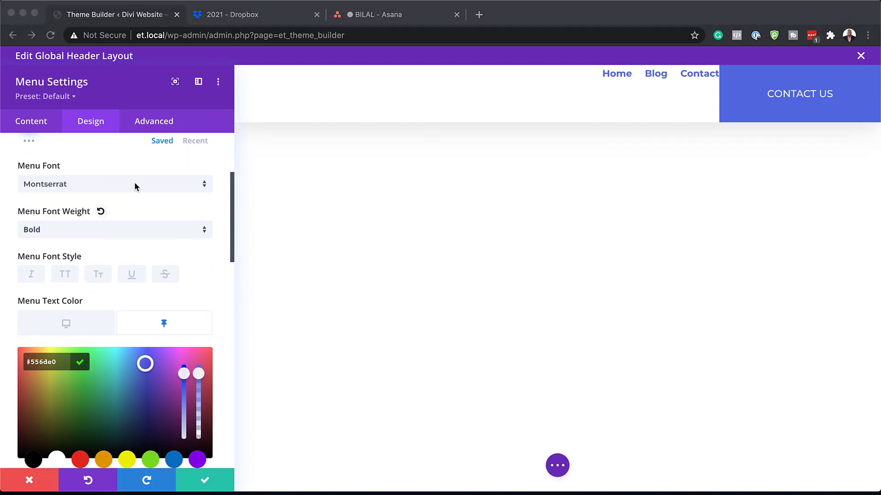
- Set the menu module's shopping cart icon color and search icon color to #556de0
scroll(147, 286, "down", 15)
scroll(147, 286, "down", 3)
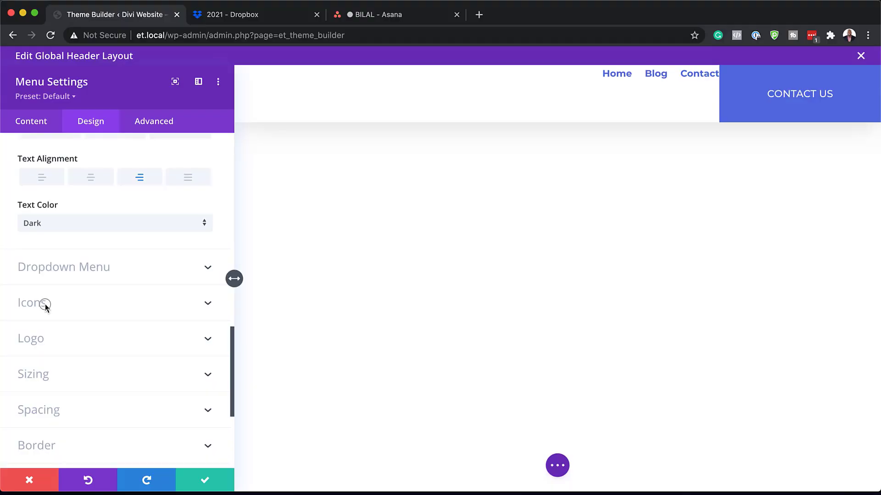
left_click(43, 304)
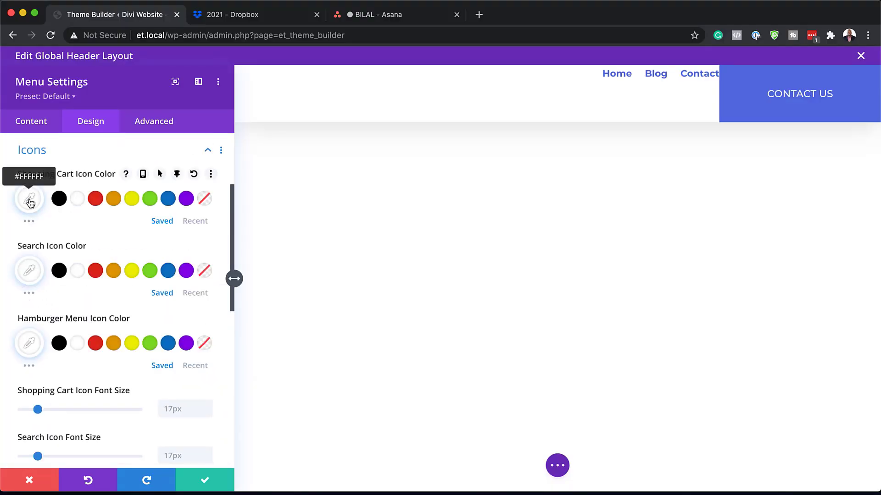
left_click(30, 200)
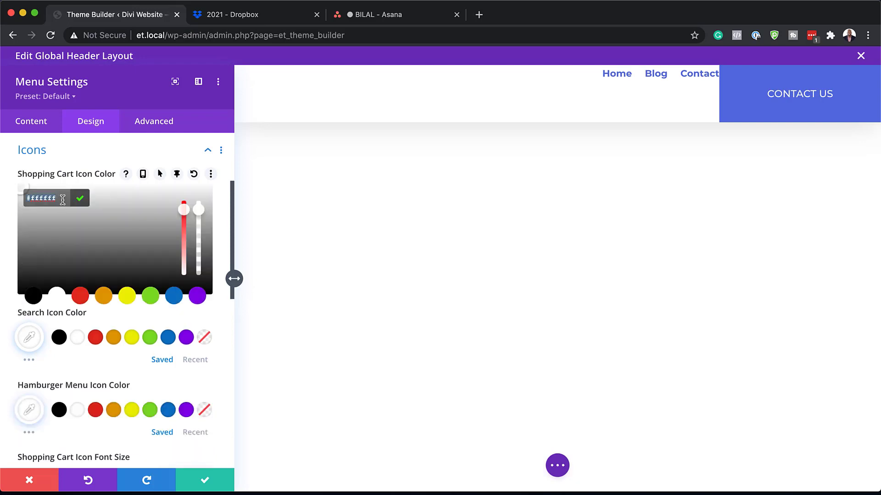
key("ctrl+v")
left_click(32, 337)
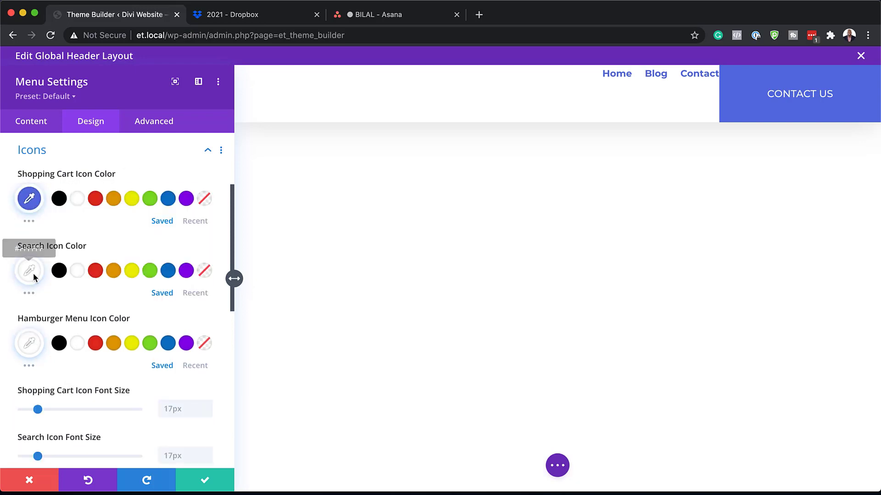
left_click(32, 272)
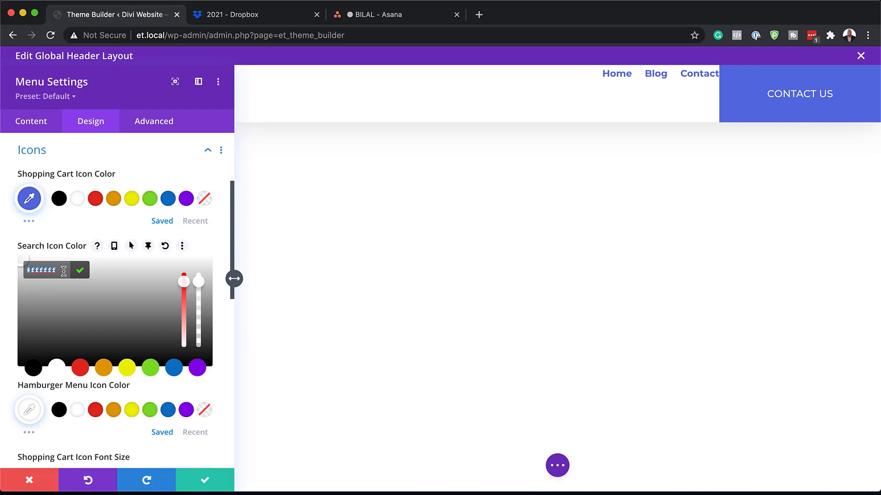
type("#556de0")
- Set the menu module's hamburger menu icon color to #556de0
scroll(34, 356, "down", 3)
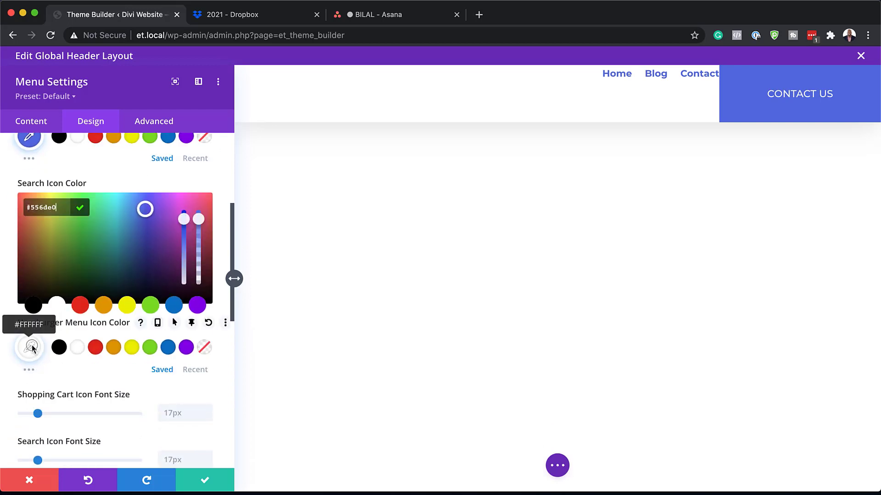
left_click(32, 349)
left_click(37, 276)
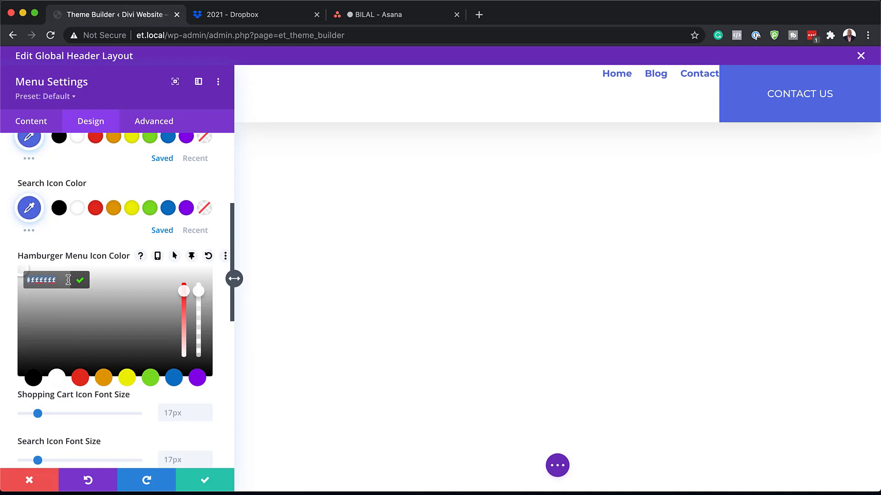
key("ctrl+a")
type("#556de0")
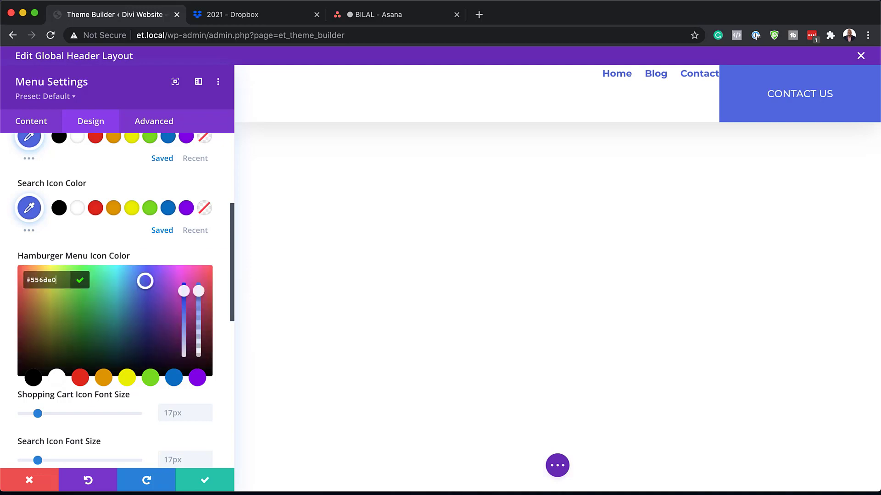
key("super+Tab")
- Enable sticky styles for the menu module's margin, set the sticky left margin to 5% and save the module
scroll(153, 182, "down", 4)
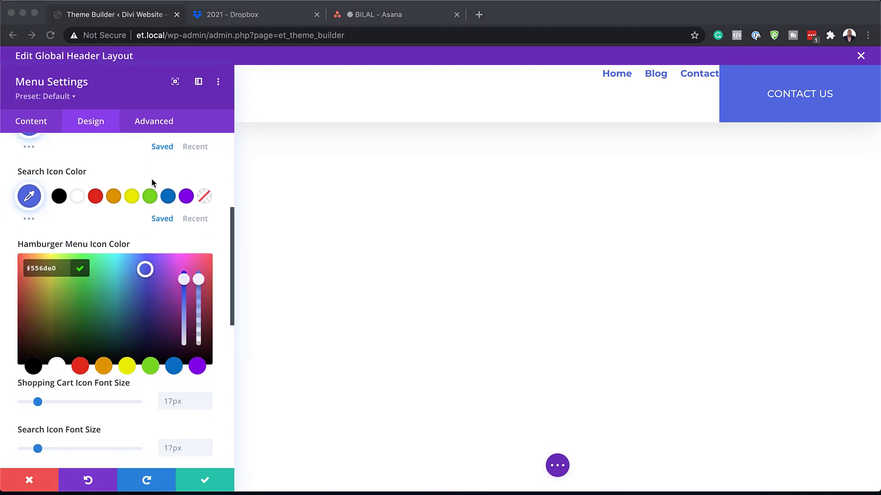
scroll(153, 182, "down", 5)
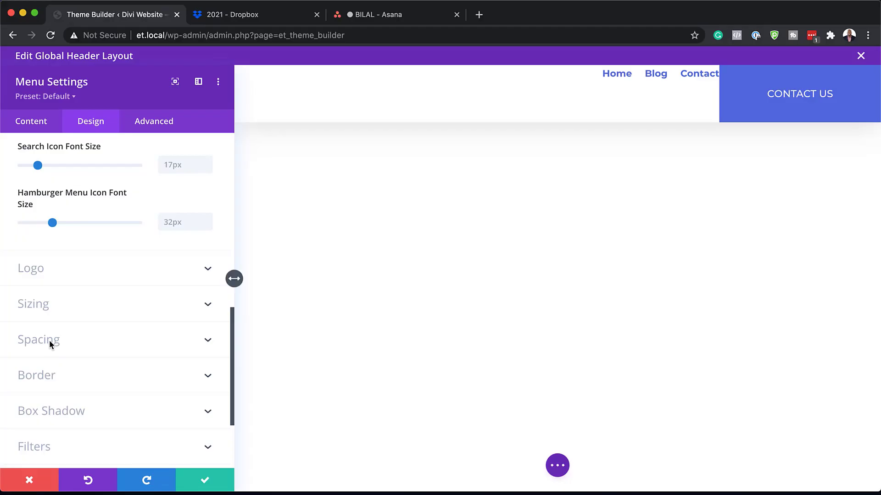
left_click(49, 340)
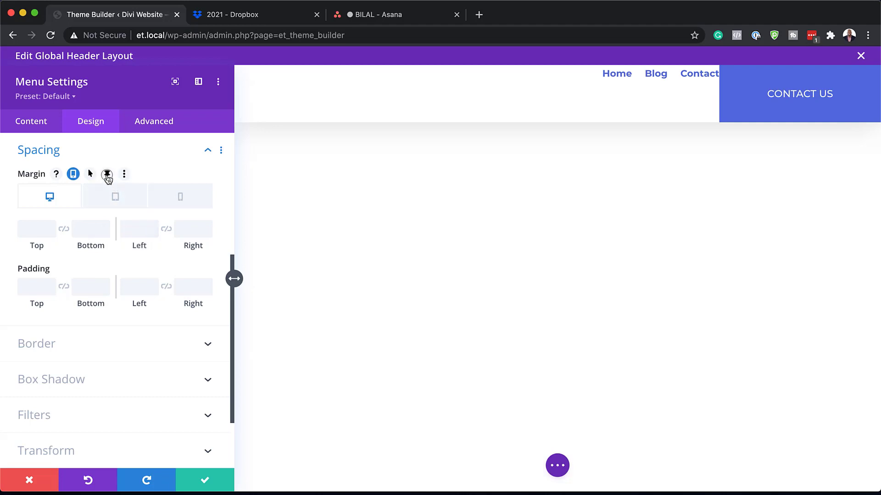
left_click(107, 174)
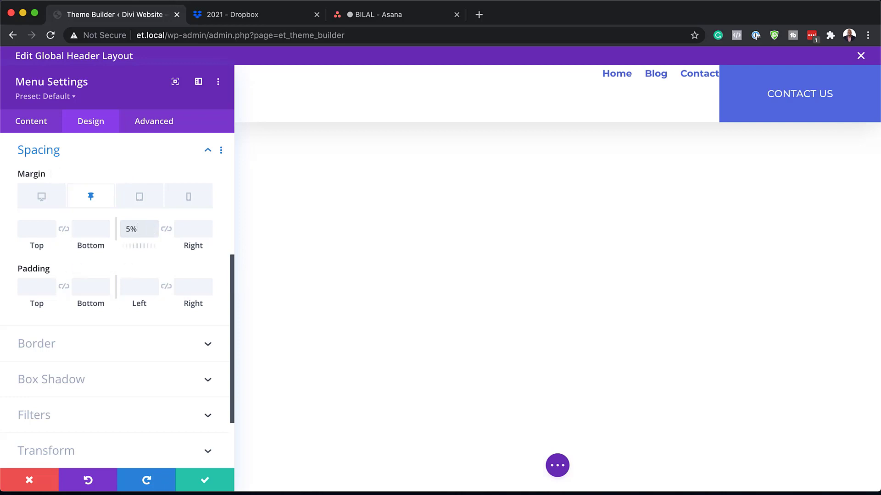
left_click(205, 480)
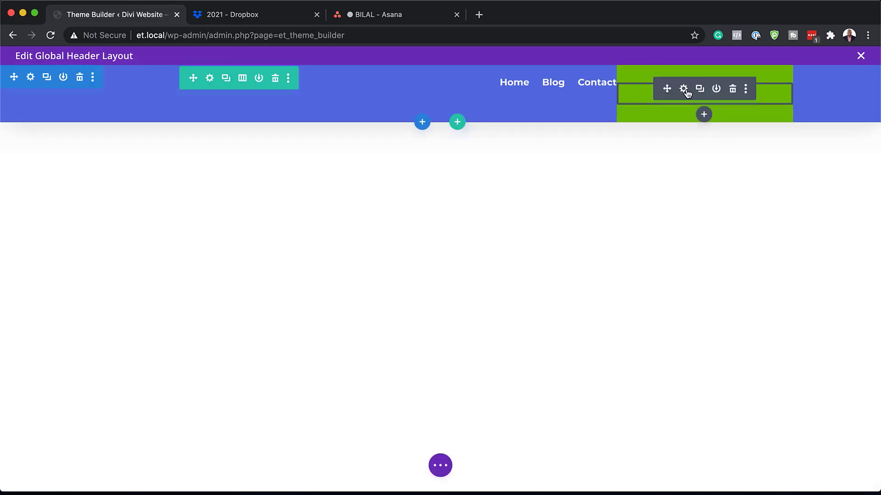
- Enable sticky styles for the Contact Us button's margin, set the sticky top and bottom margins to 15px and save the module
left_click(683, 88)
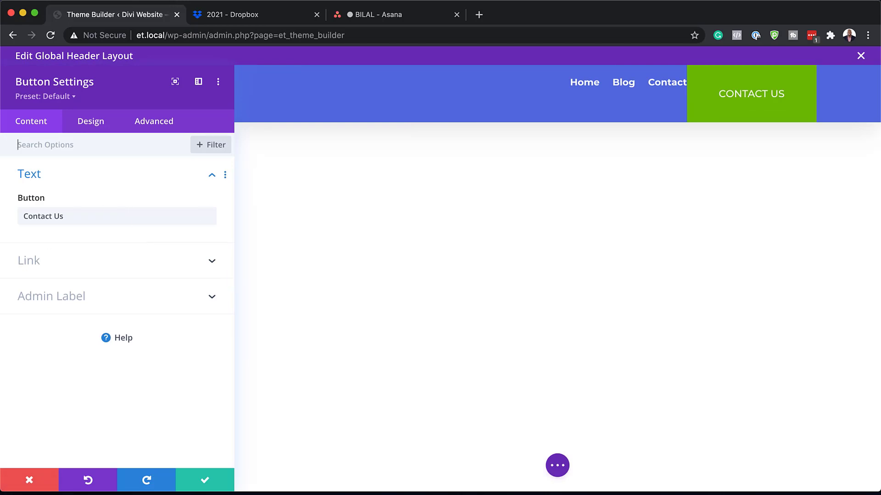
left_click(86, 123)
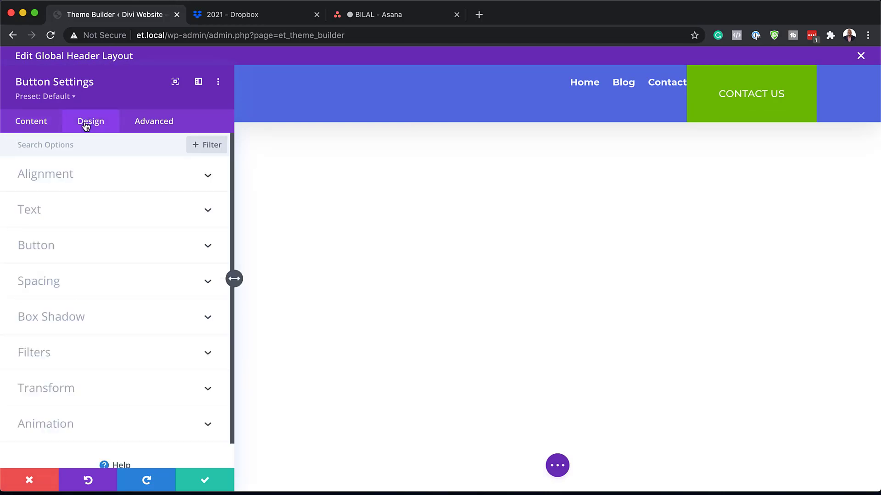
left_click(54, 249)
scroll(125, 251, "down", 6)
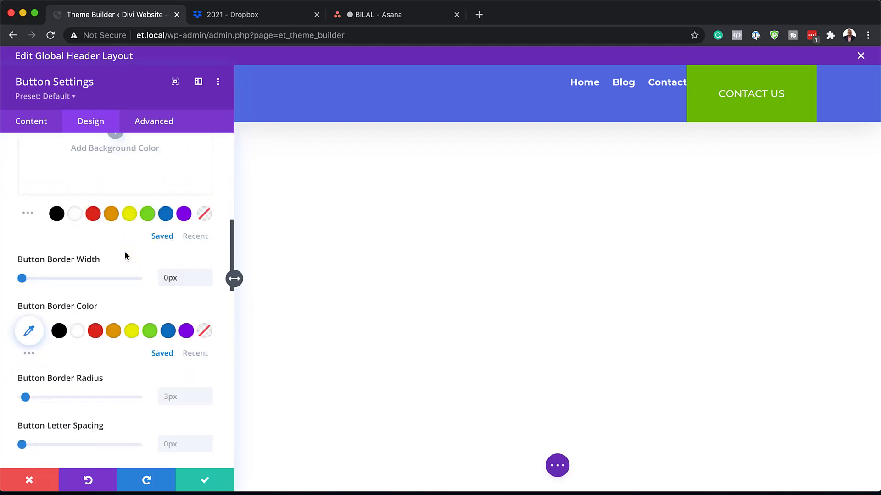
scroll(125, 256, "down", 15)
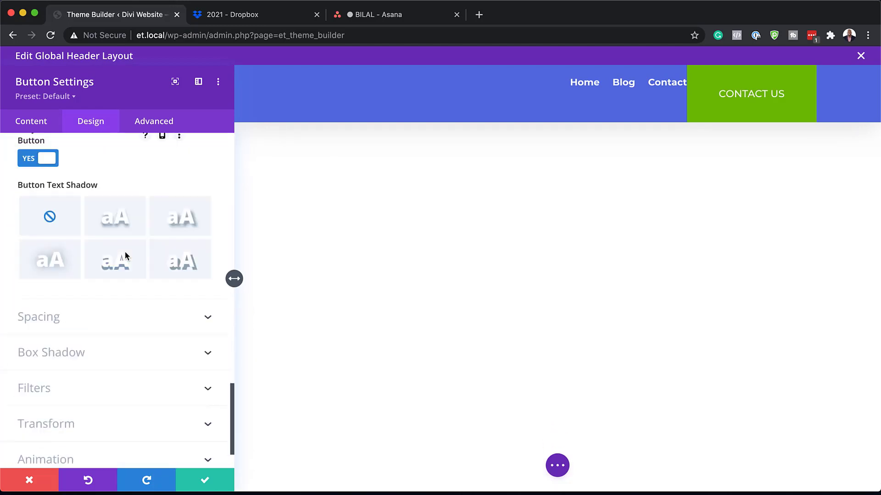
left_click(115, 317)
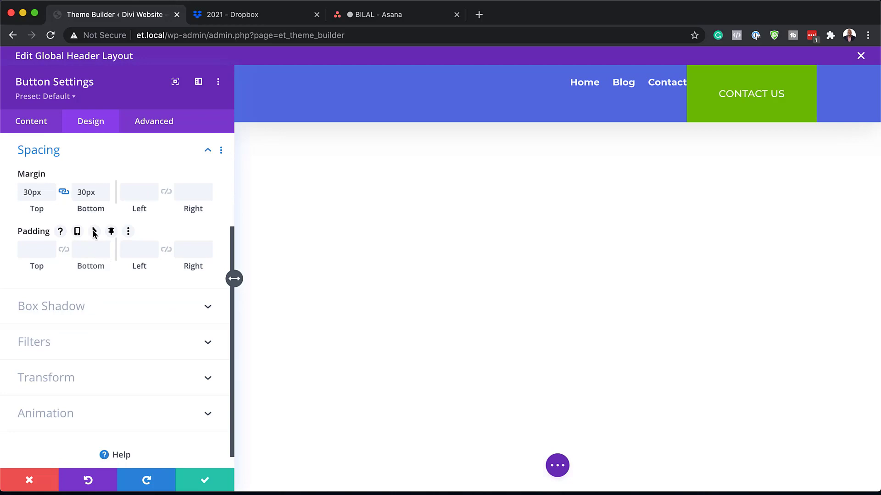
left_click(107, 174)
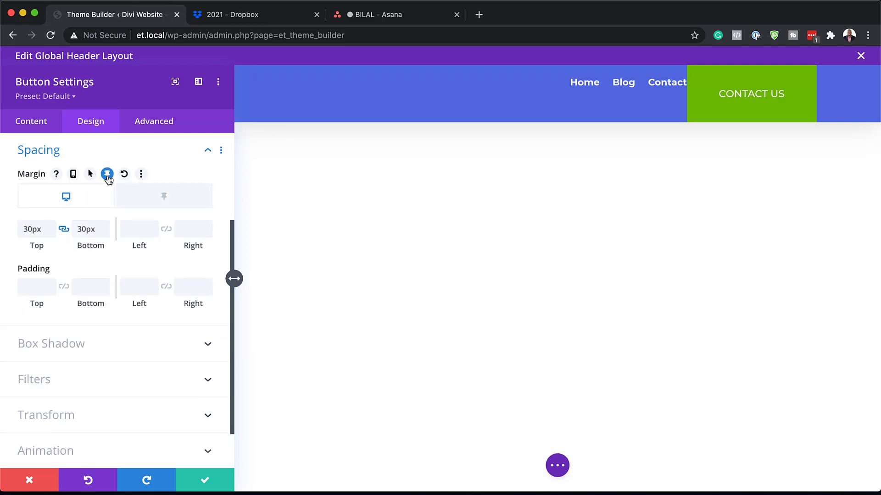
left_click(168, 201)
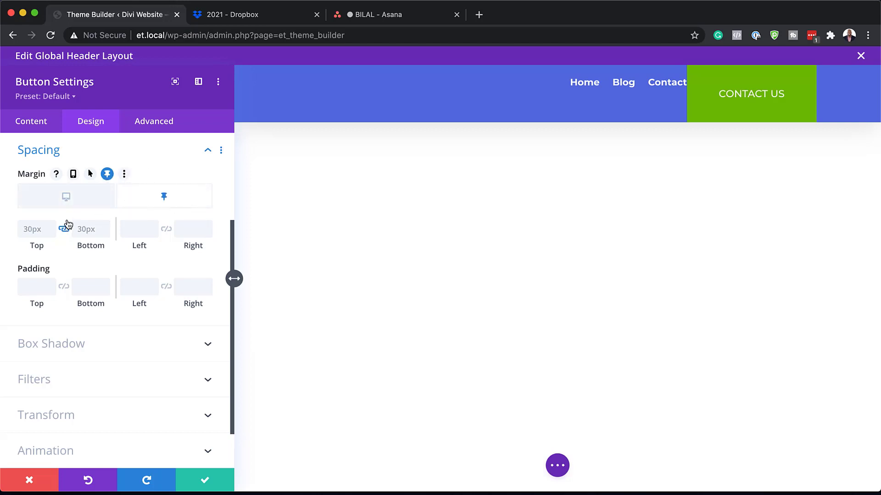
left_click(32, 229)
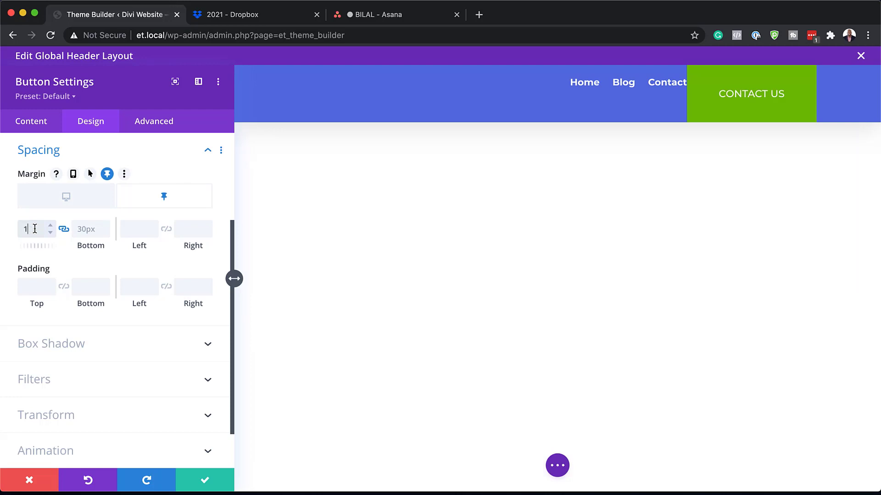
type("15px")
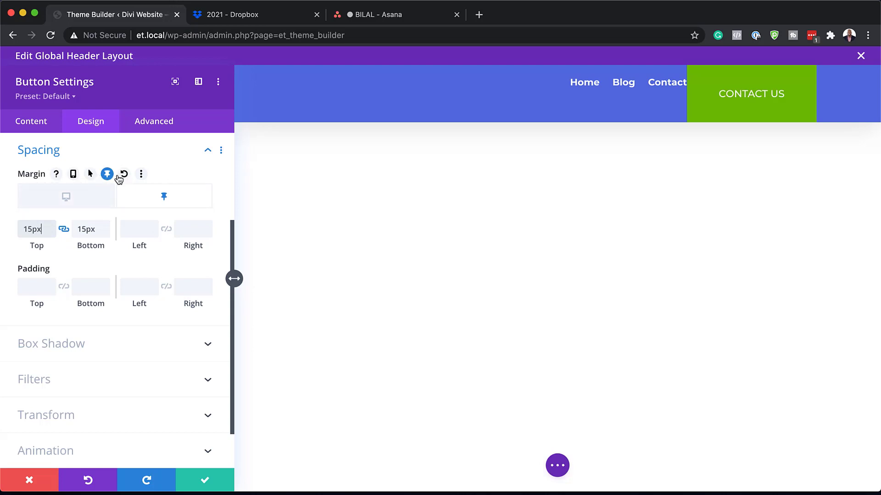
left_click(36, 122)
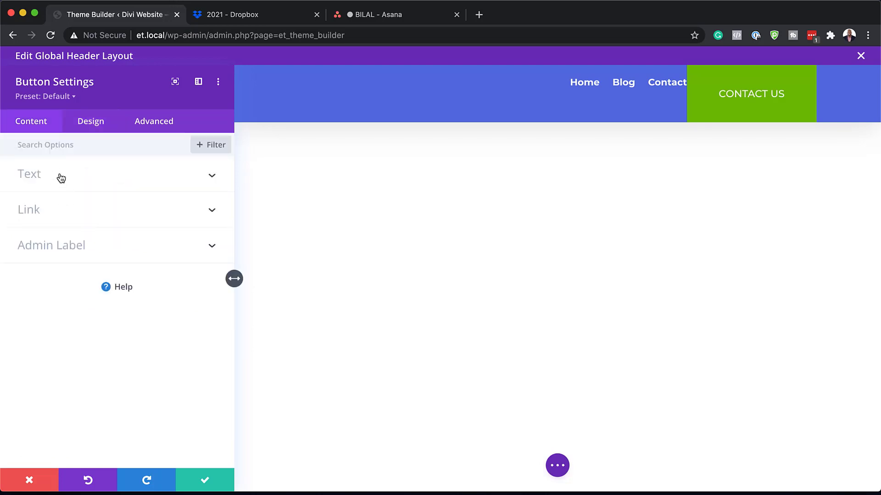
left_click(205, 482)
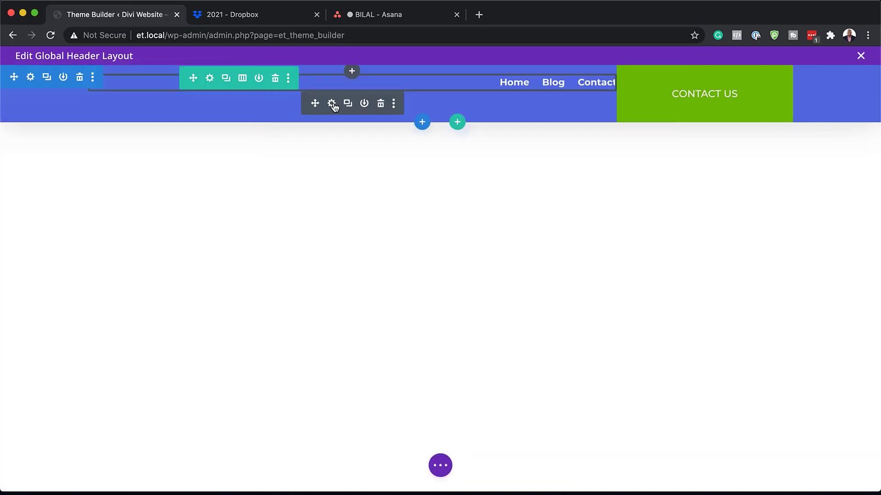
- Set the menu module's logo to the purple D image 60x60.png from the media library
left_click(332, 104)
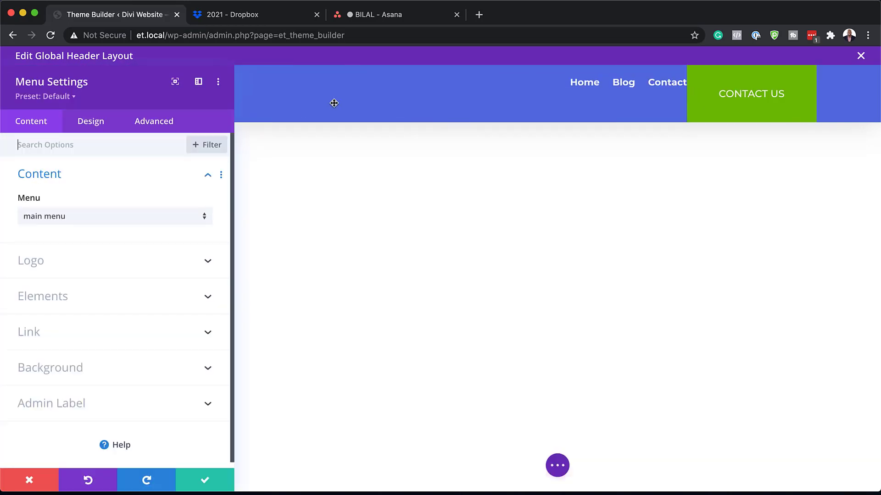
left_click(77, 264)
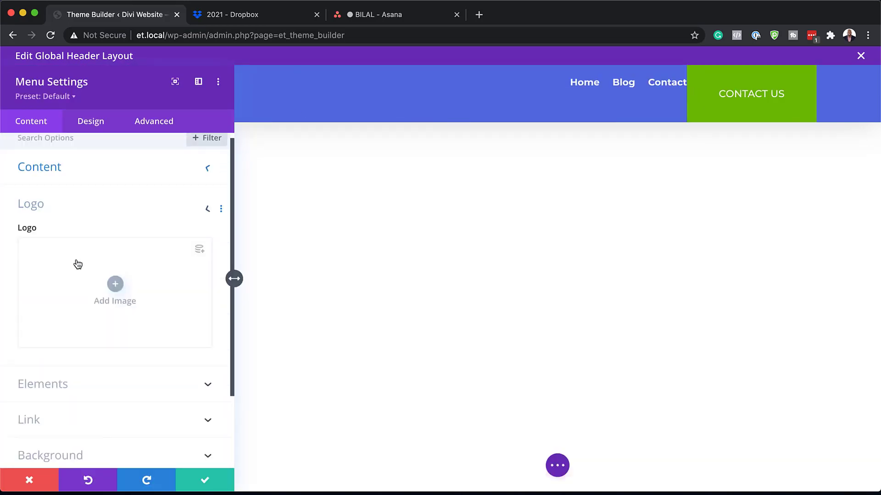
left_click(115, 230)
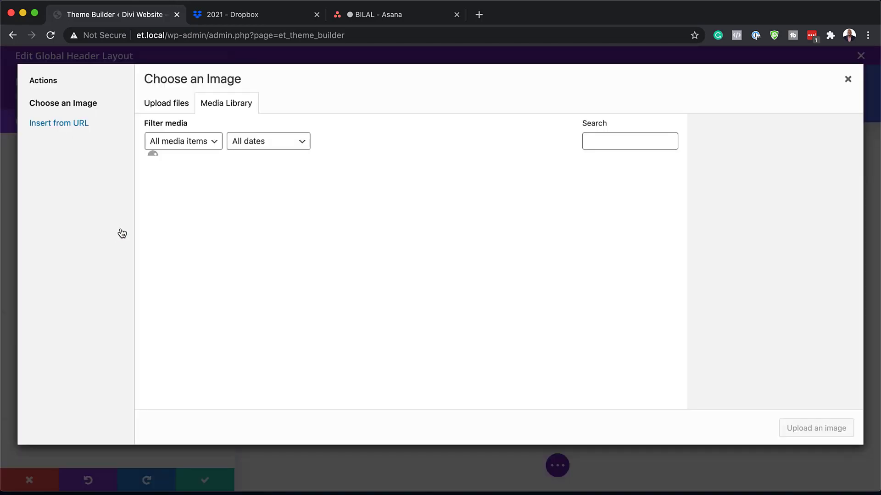
scroll(480, 278, "down", 10)
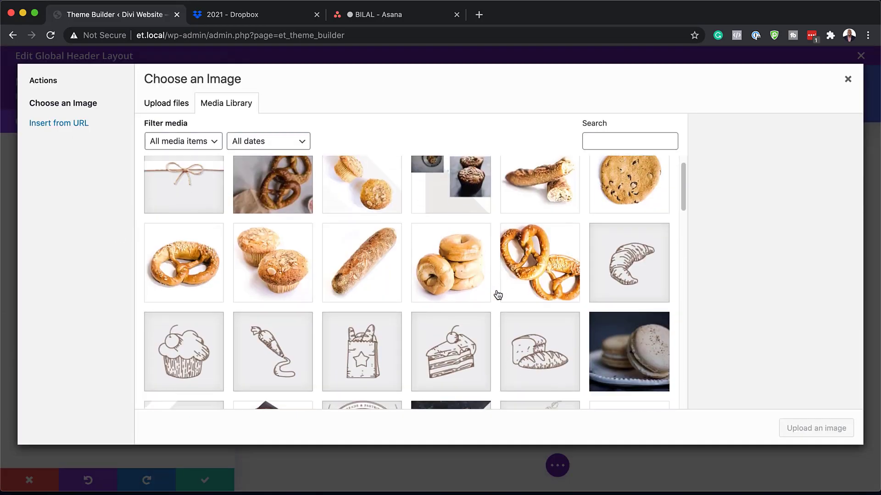
scroll(498, 295, "down", 5)
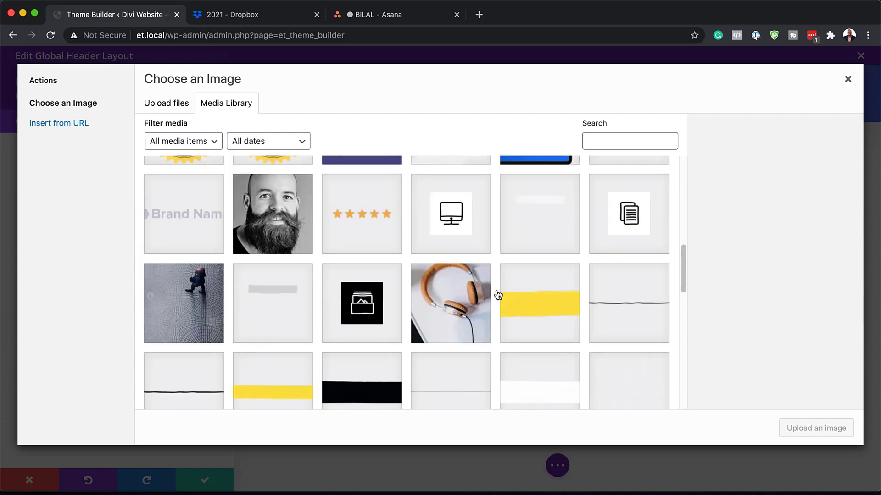
scroll(497, 295, "down", 5)
scroll(497, 294, "down", 4)
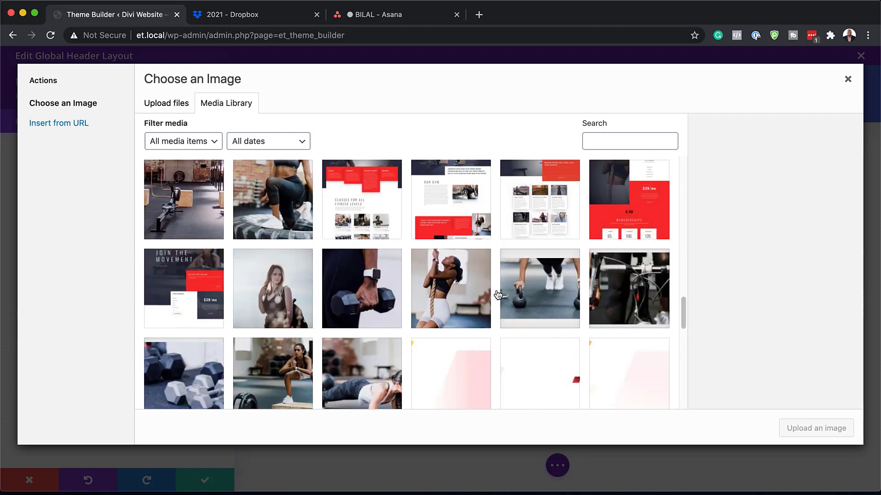
scroll(496, 295, "up", 5)
left_click(543, 320)
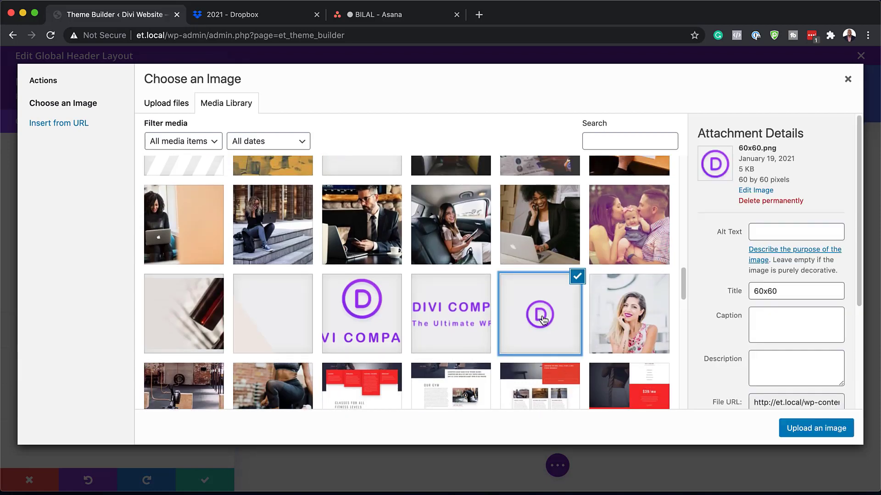
left_click(811, 431)
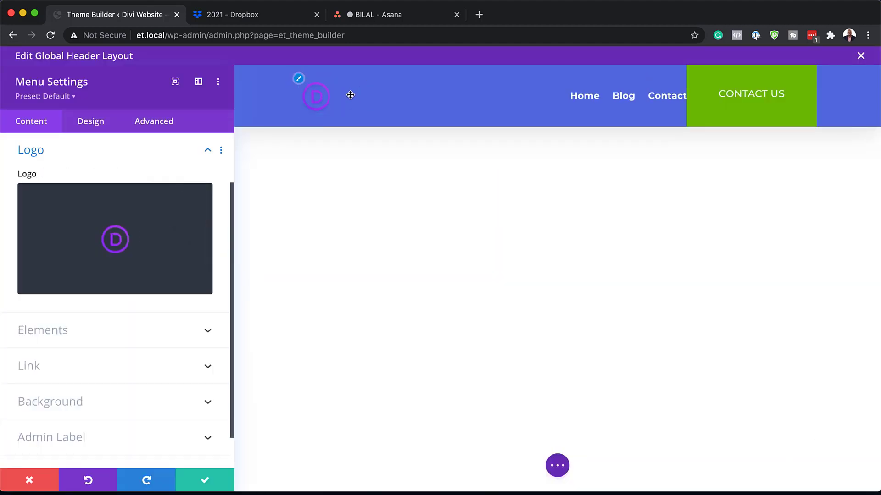
- Replace the menu module's logo with the white circled D image from the media library
mouse_move(147, 230)
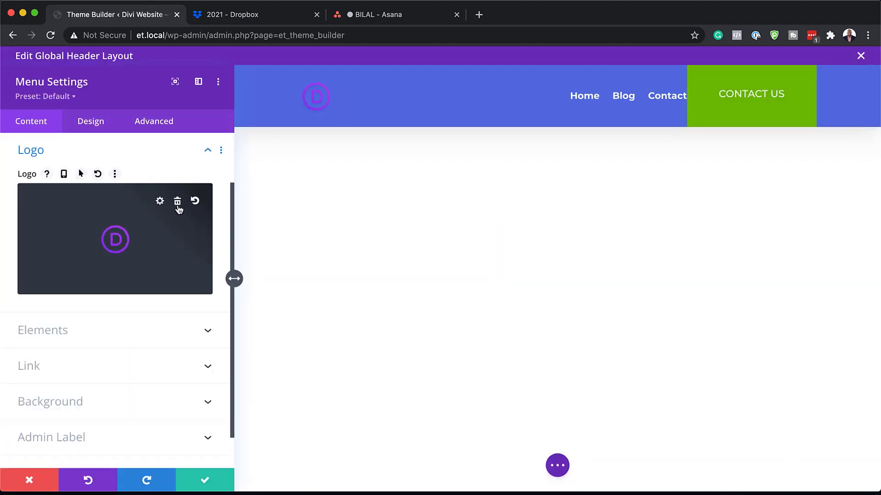
left_click(148, 241)
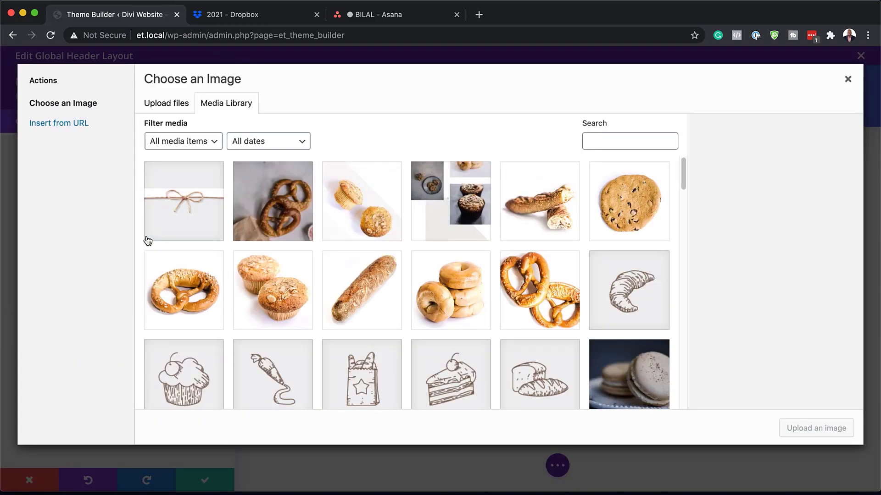
scroll(550, 310, "down", 5)
scroll(551, 310, "down", 15)
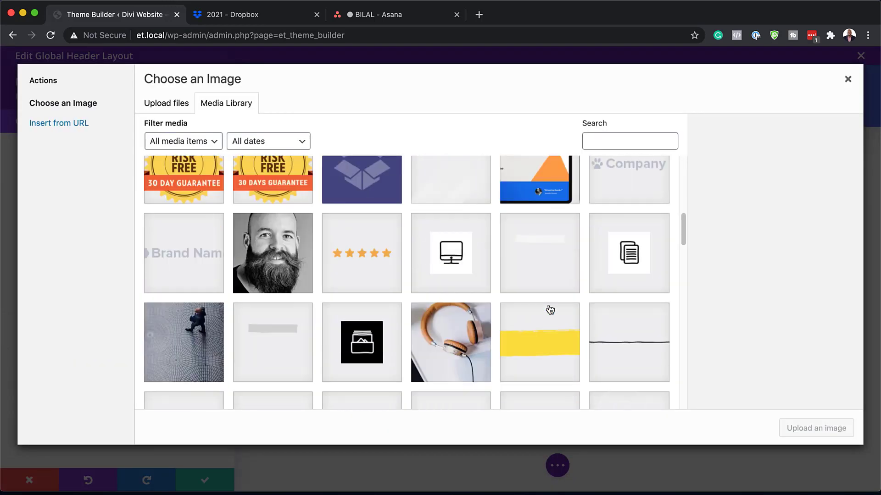
scroll(550, 309, "down", 10)
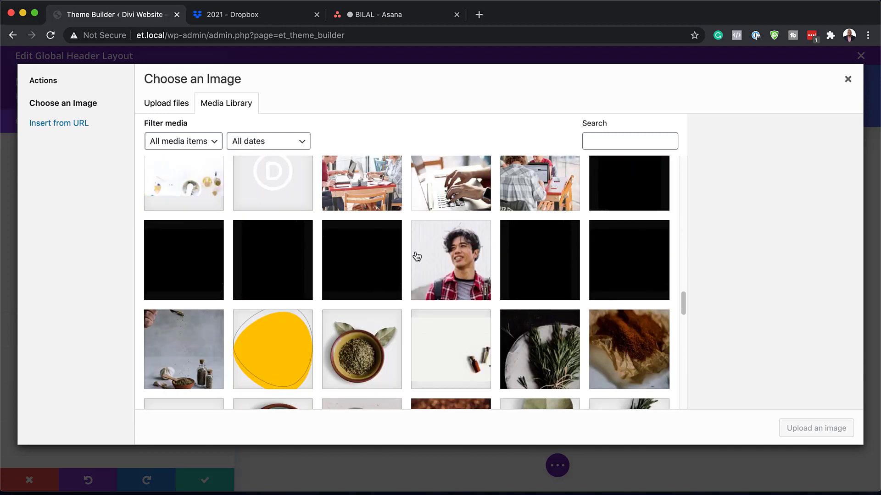
left_click(288, 185)
left_click(816, 429)
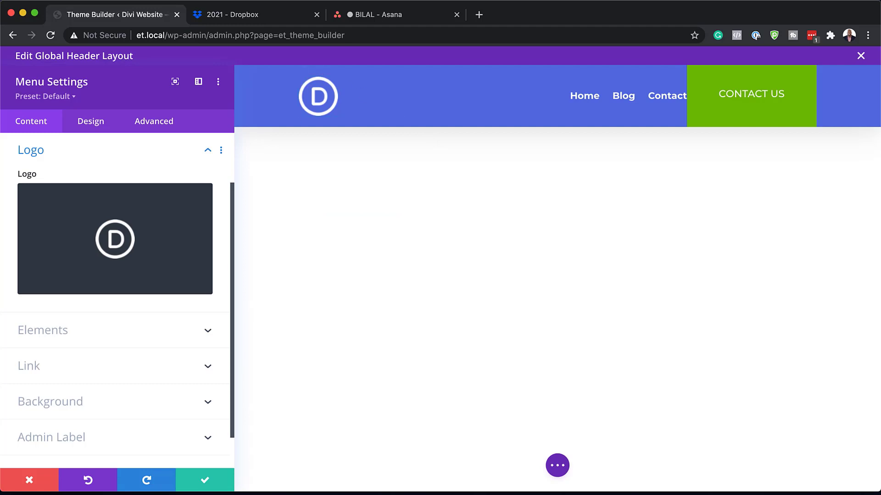
- Set the menu module's Logo Max Width to 56% and Logo Max Height to 60px, and save the module
left_click(81, 124)
left_click(44, 356)
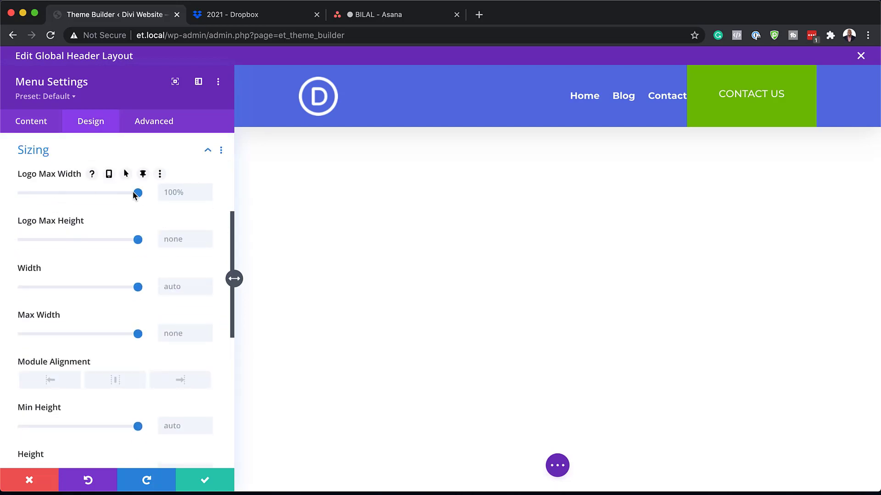
left_click_drag(138, 194, 88, 198)
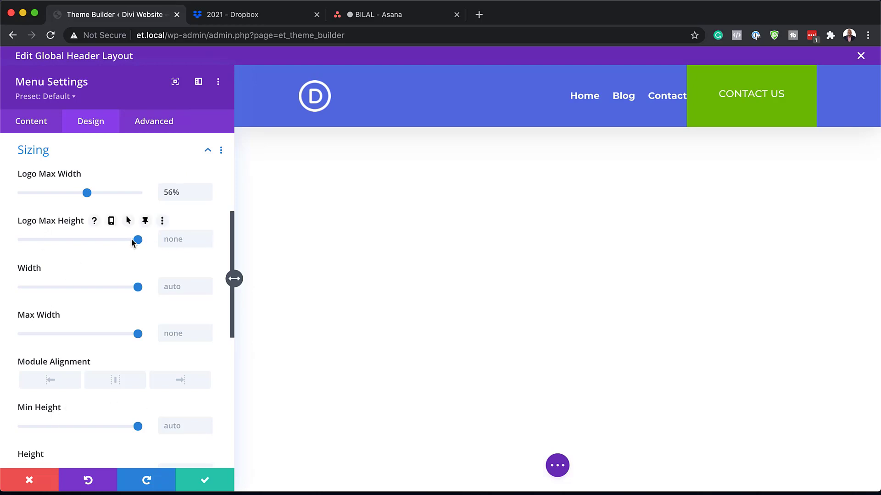
left_click_drag(132, 243, 70, 244)
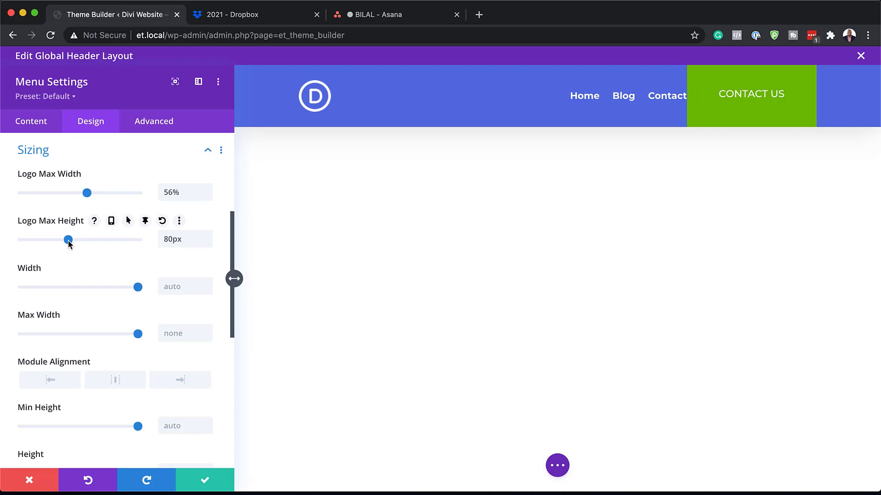
left_click_drag(68, 243, 55, 243)
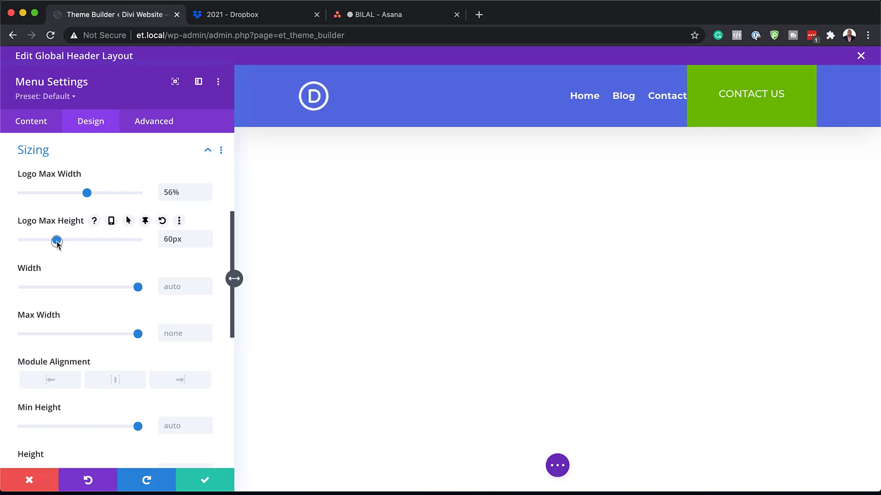
left_click(41, 123)
left_click(53, 209)
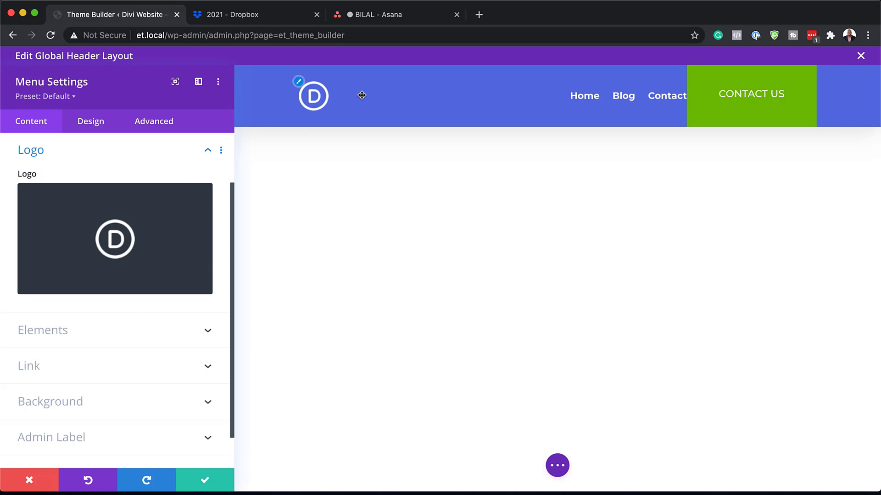
left_click(208, 482)
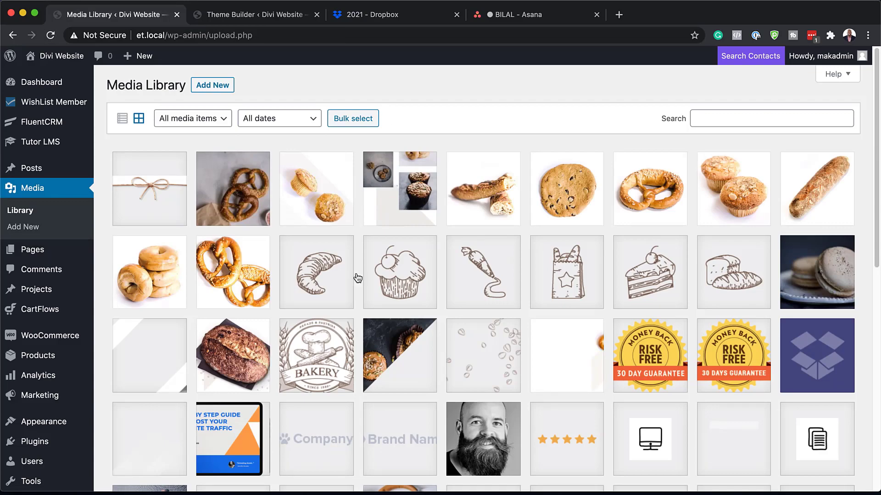
- Copy the file URL of the purple D logo 60x60.png from the media library and return to the Theme Builder tab
scroll(448, 295, "down", 5)
scroll(448, 295, "down", 5)
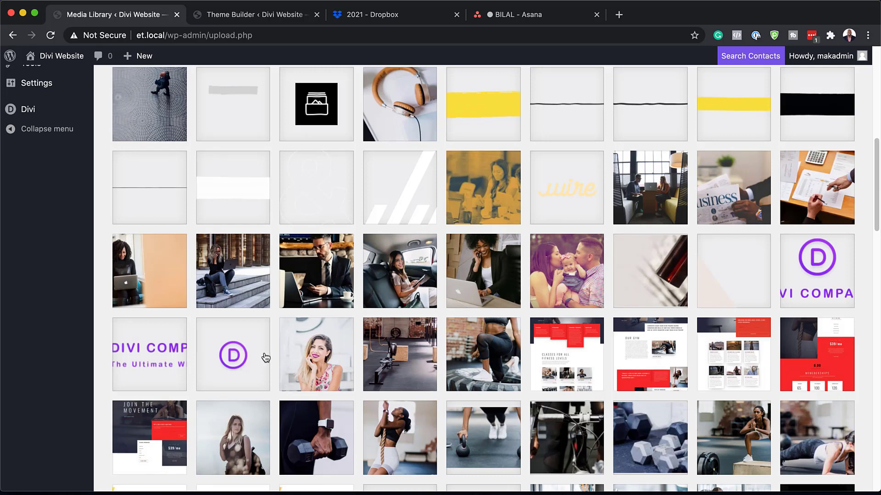
left_click(257, 357)
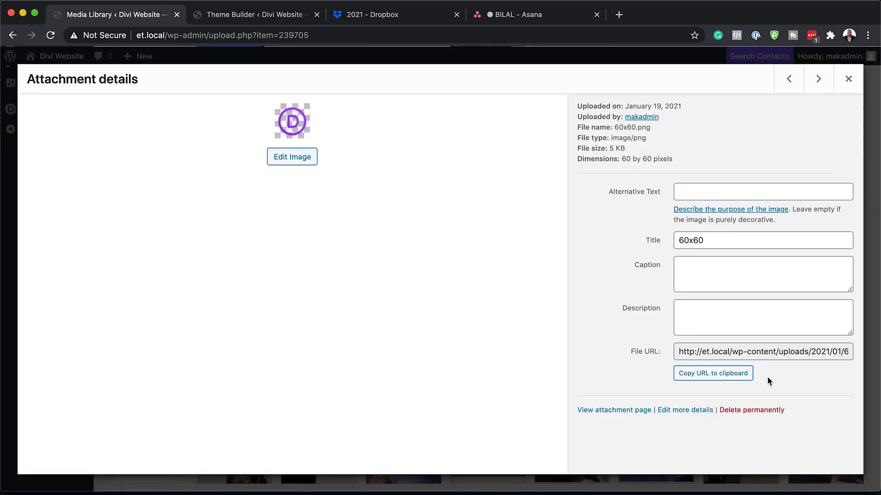
left_click(728, 353)
left_click(849, 79)
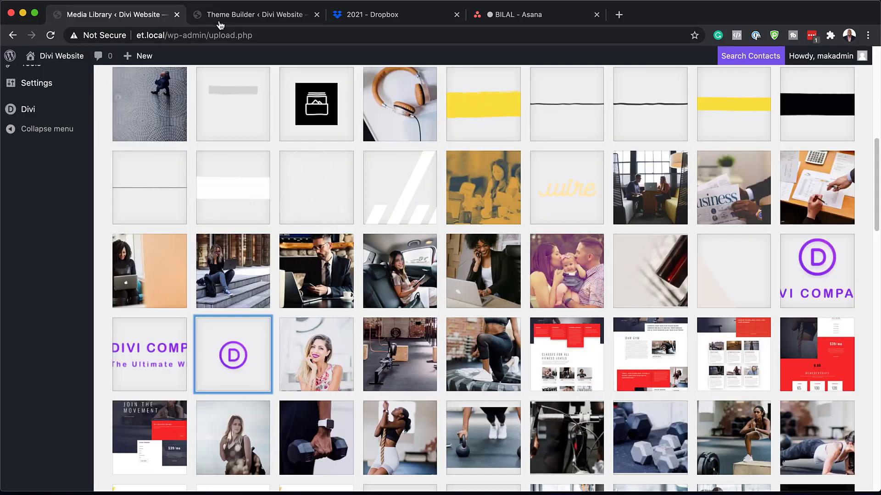
left_click(235, 18)
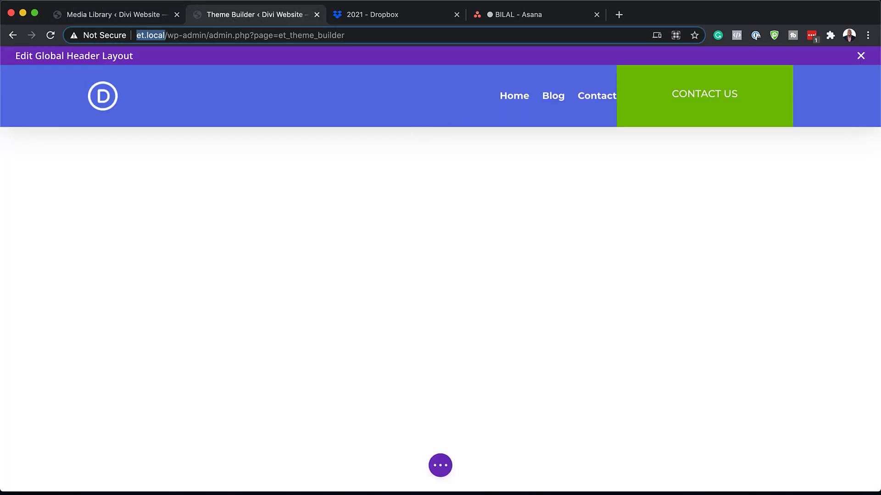
- Enable sticky styles for the Menu Logo custom CSS of the menu module and switch to its sticky state
mouse_move(238, 101)
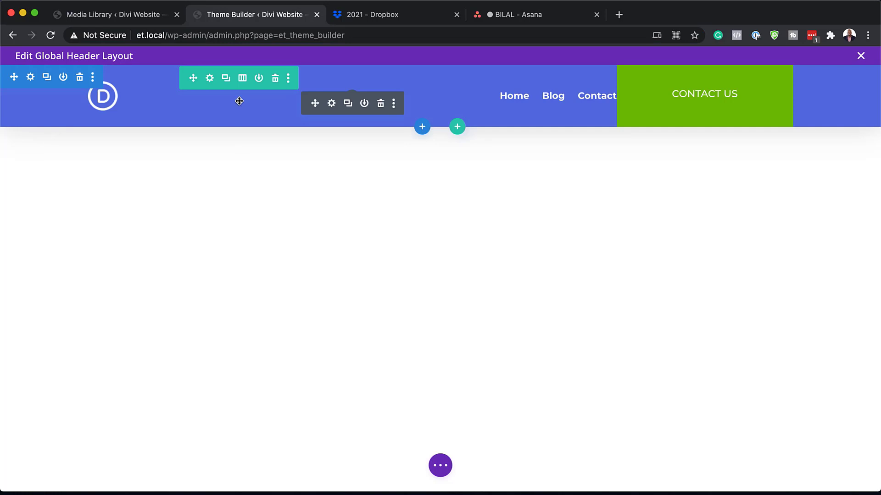
left_click(331, 103)
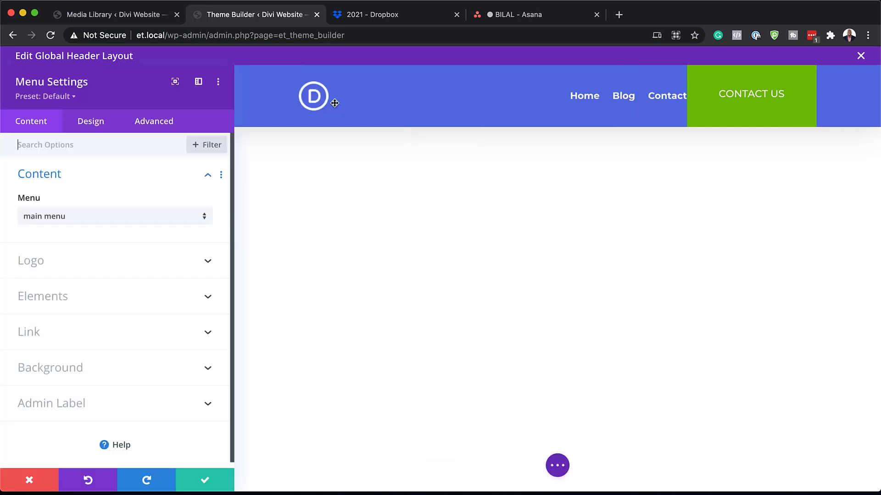
left_click(141, 125)
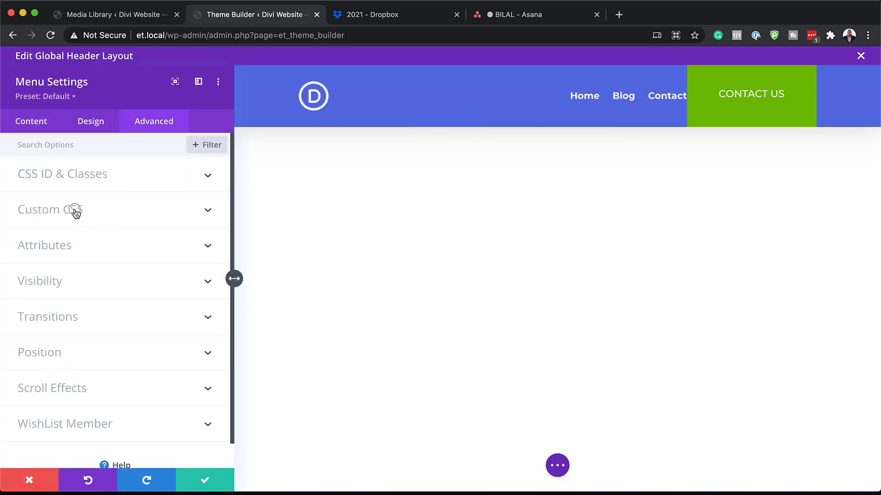
left_click(76, 213)
scroll(124, 319, "down", 6)
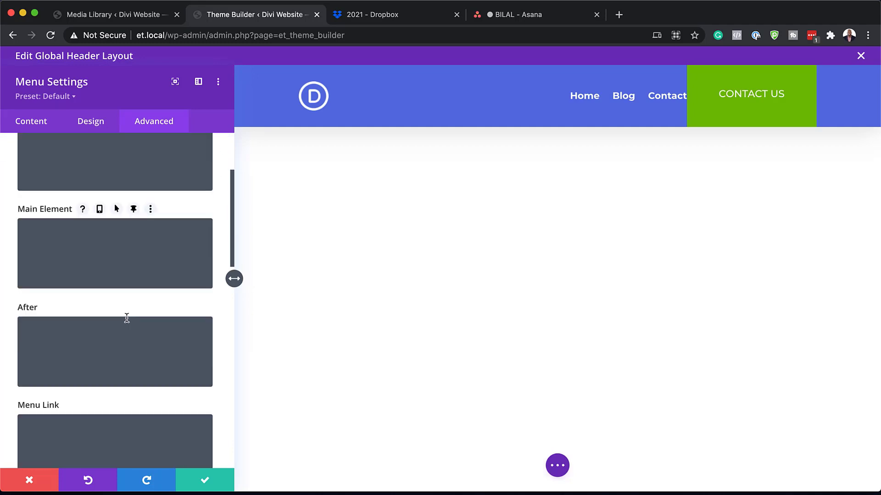
scroll(128, 323, "down", 5)
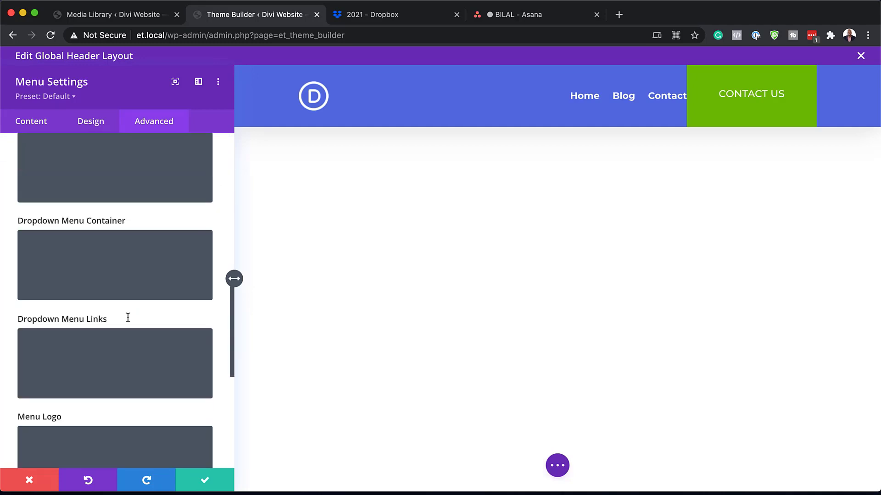
left_click(79, 372)
key("Return")
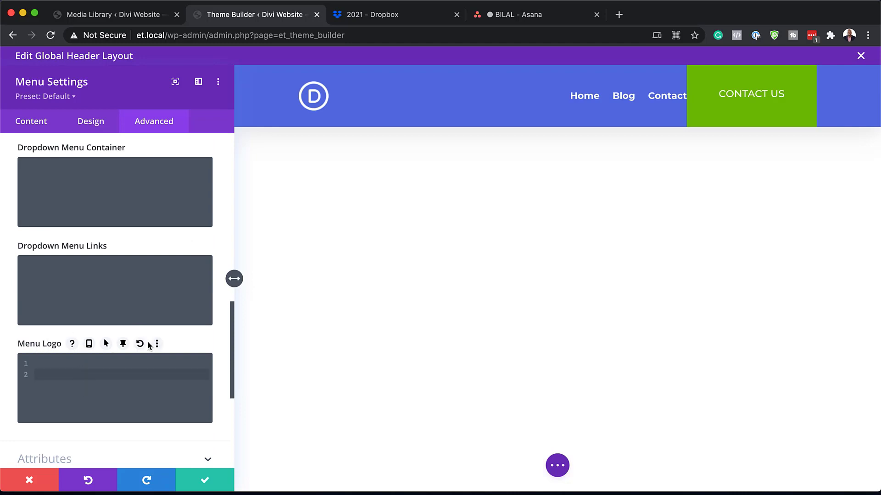
left_click(123, 344)
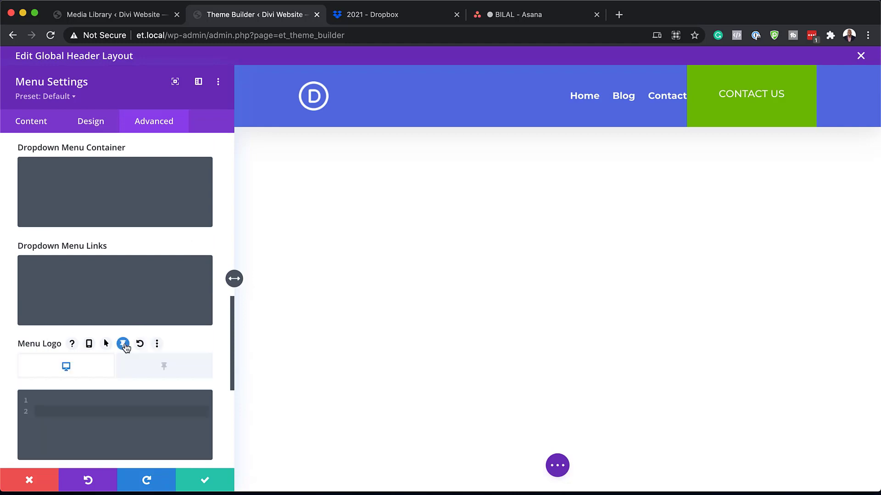
left_click(171, 367)
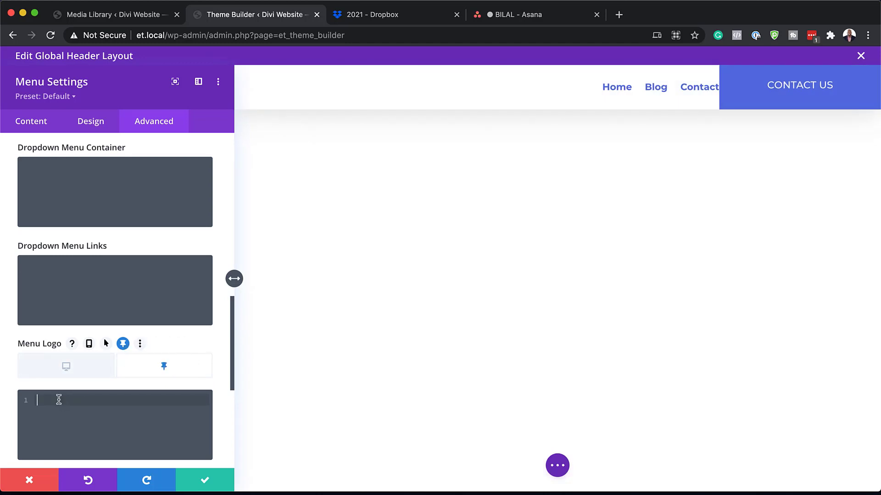
type("content: url http://et.local/wp-content/uploads/2021/01/60x60.png")
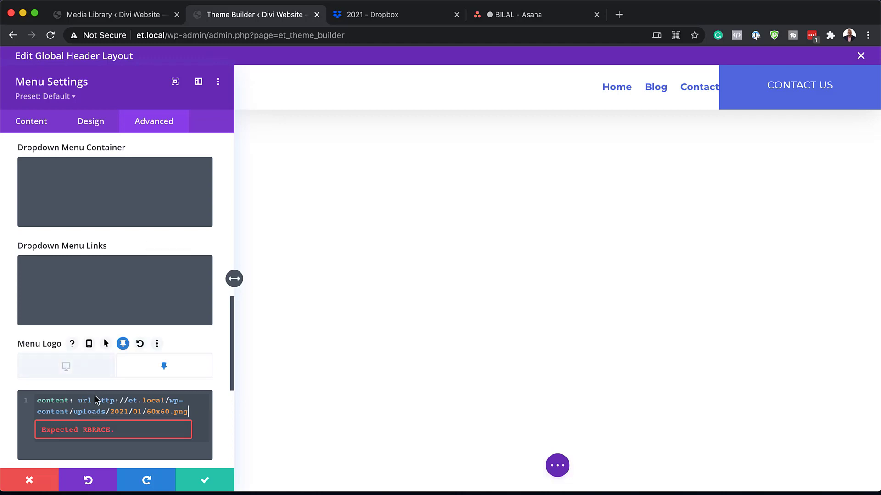
key("BackSpace")
type("(")
key("End")
type(")")
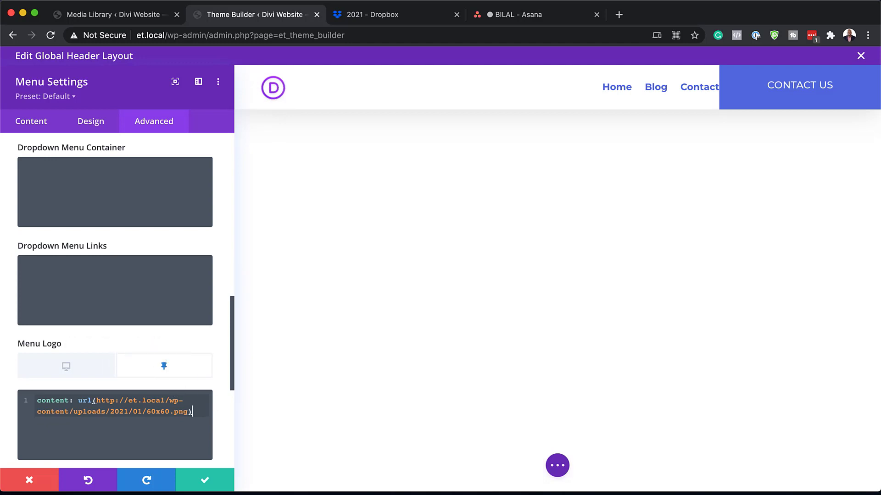
left_click(205, 483)
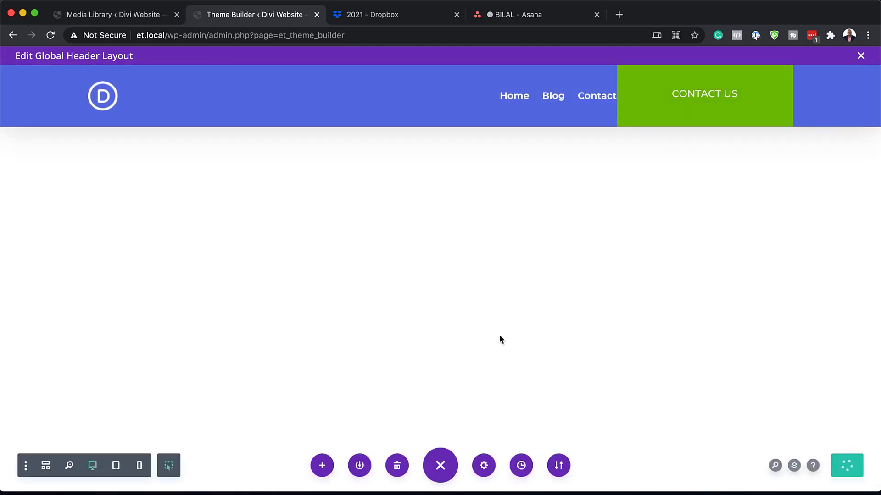
left_click(861, 56)
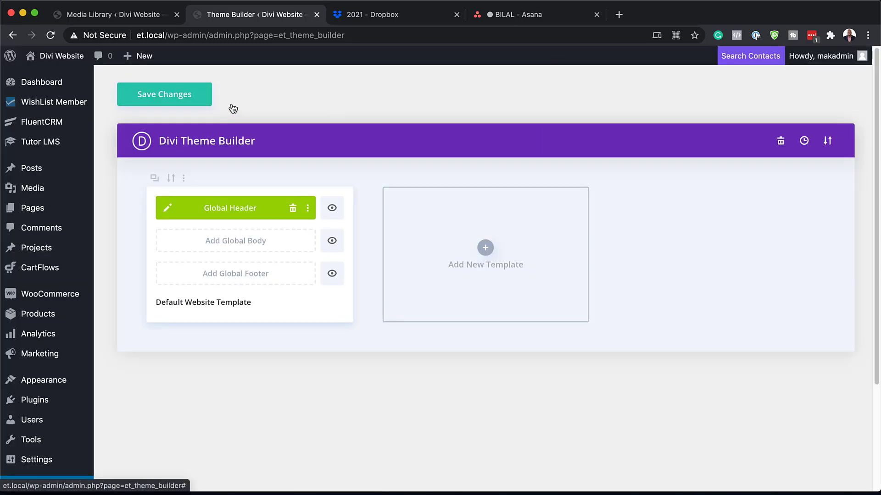
- Save the Theme Builder changes and open the live site's home page from the media library tab
left_click(204, 98)
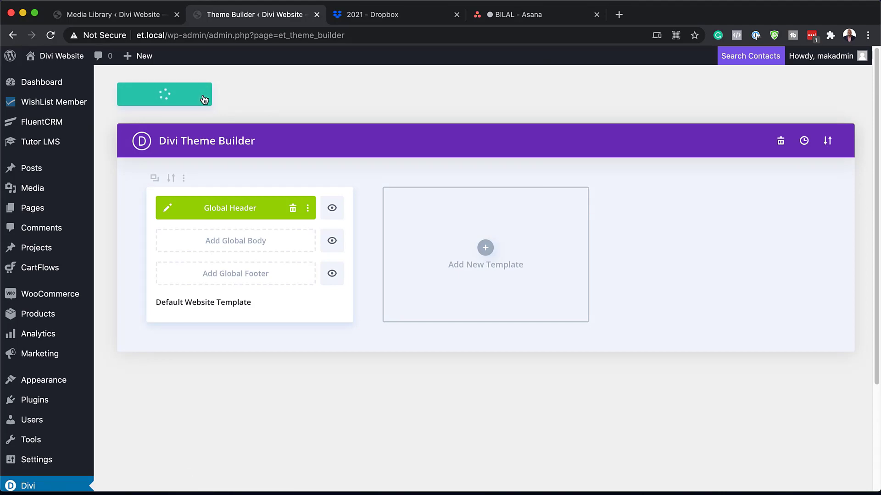
left_click(150, 15)
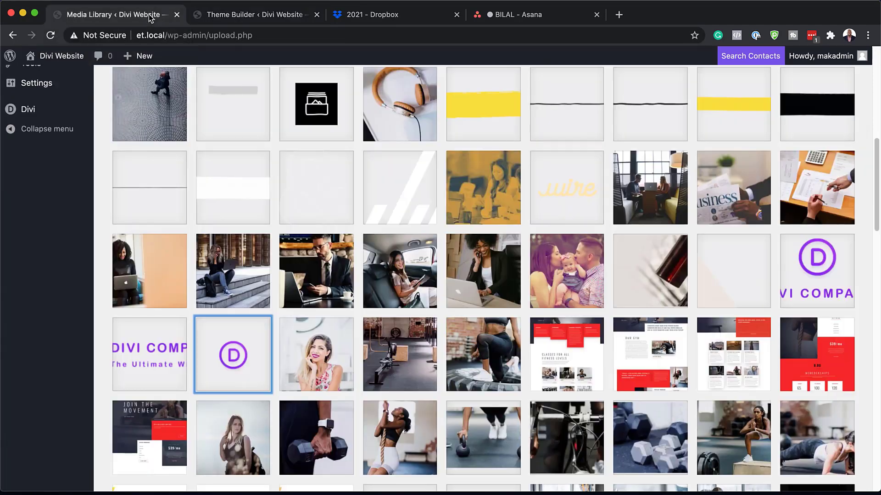
scroll(244, 201, "up", 6)
mouse_move(55, 55)
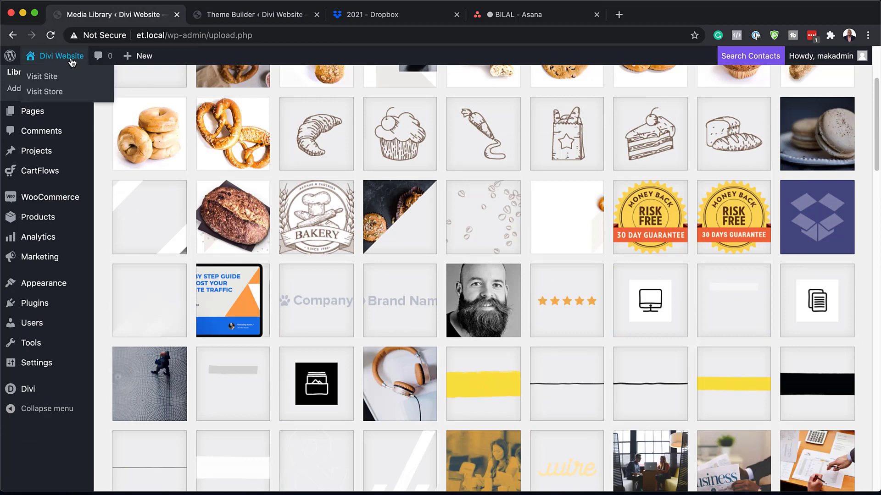
left_click(46, 77)
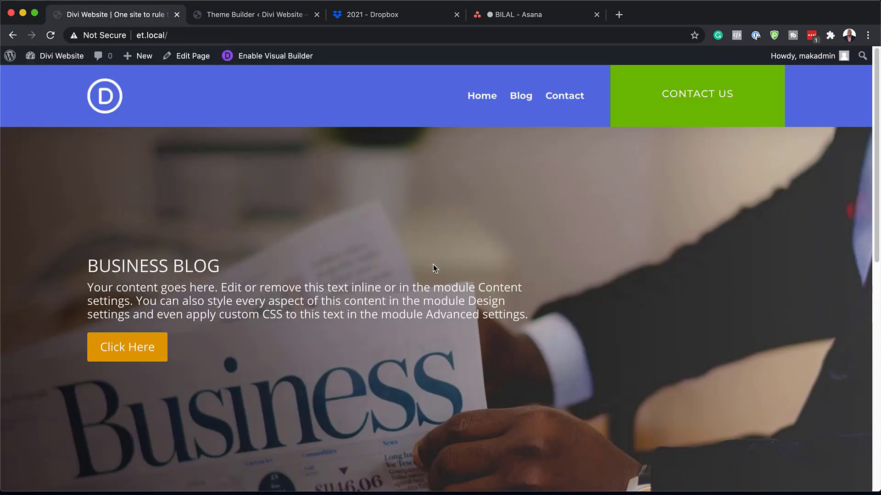
- Examine how the header's logo, colors and spacing switch between the normal and sticky states on the home page
scroll(594, 208, "down", 1)
scroll(594, 209, "down", 2)
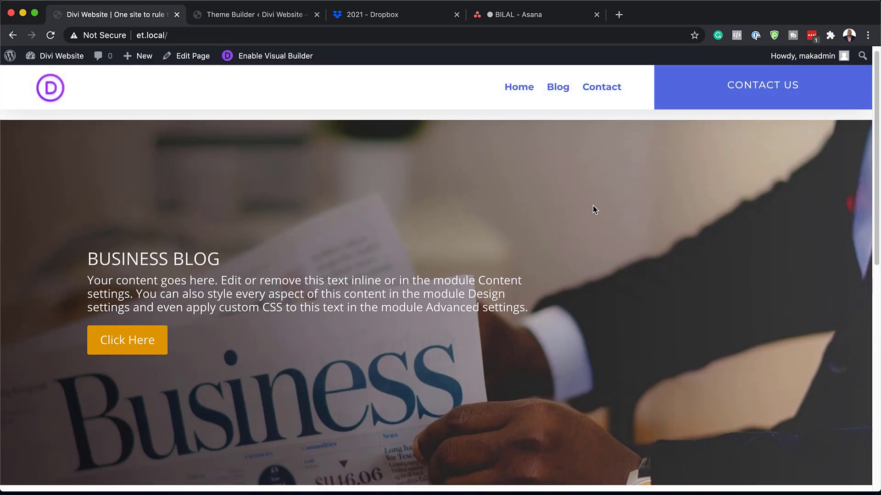
scroll(592, 208, "down", 4)
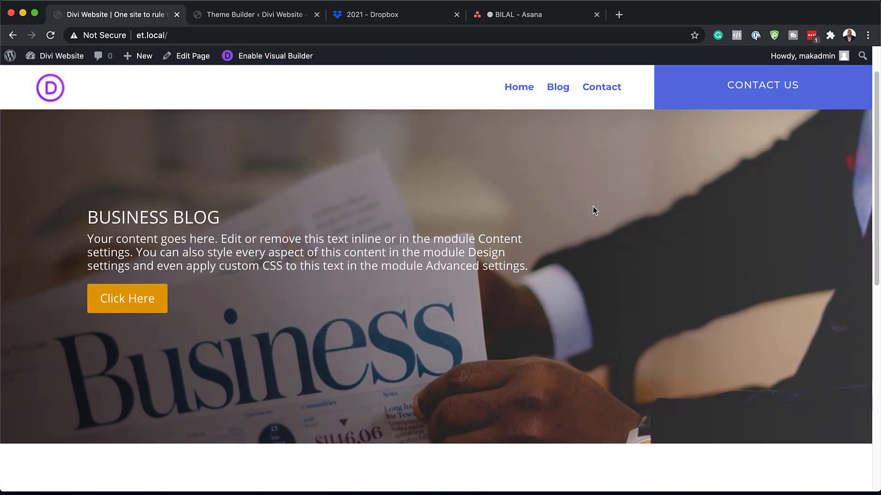
scroll(594, 210, "down", 2)
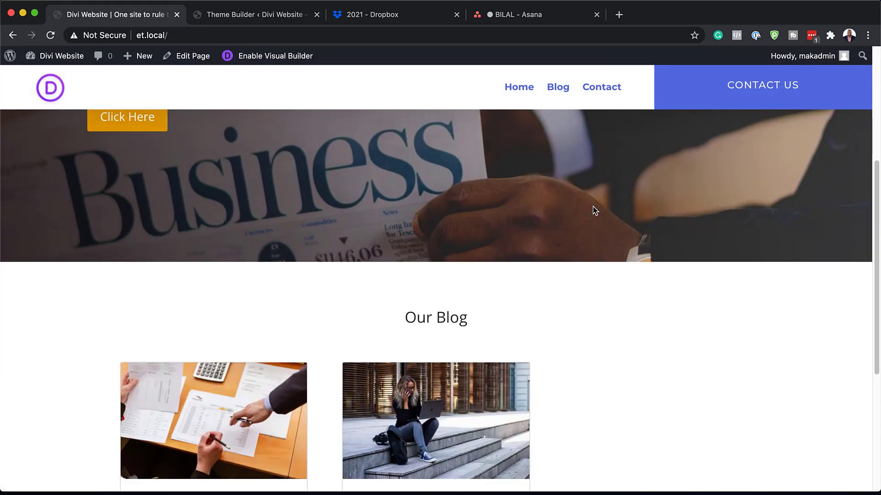
scroll(595, 211, "down", 3)
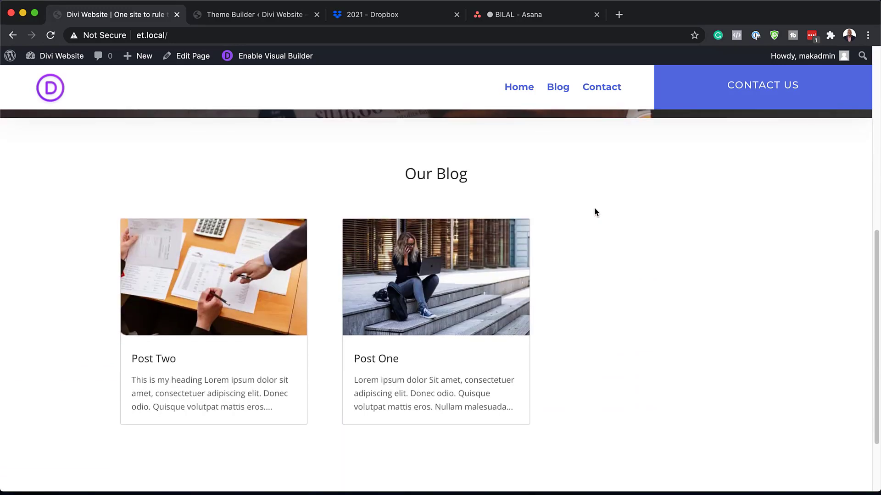
scroll(595, 212, "up", 10)
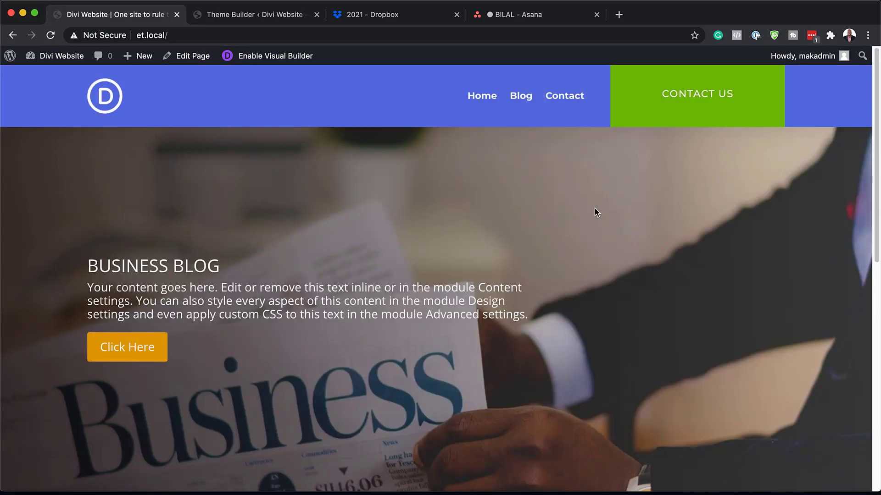
scroll(595, 212, "down", 3)
scroll(595, 210, "up", 3)
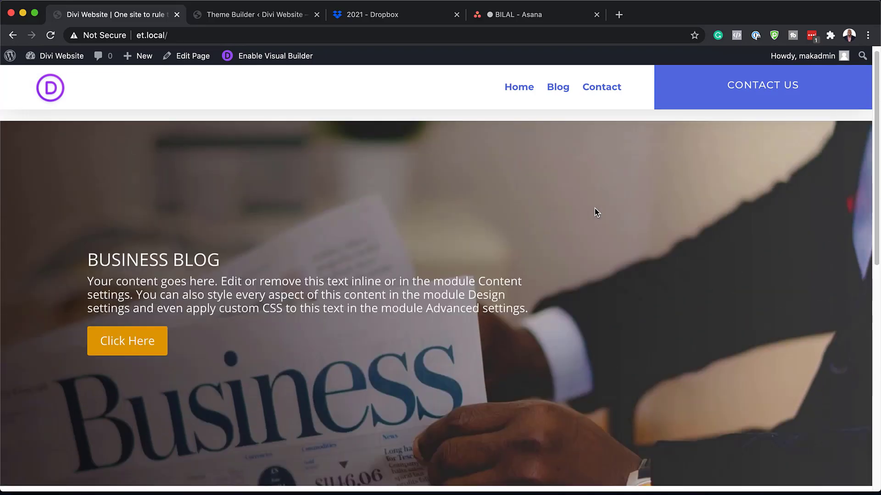
scroll(594, 210, "down", 3)
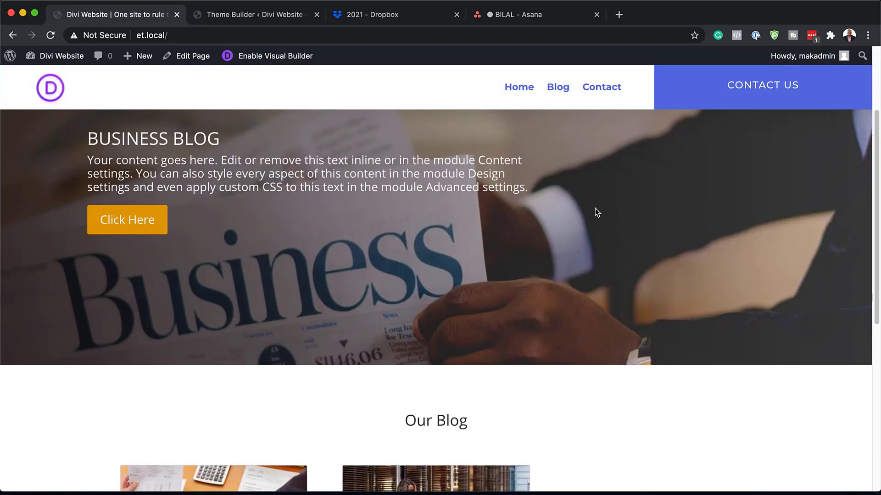